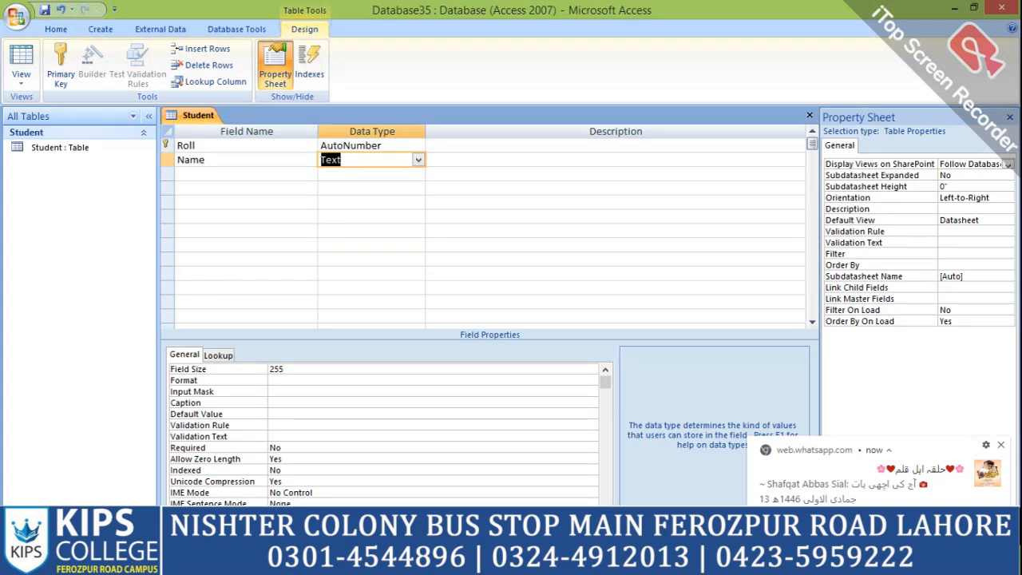
- Add a field named DOB below the Name field in the Student table design
key("Tab")
key("Tab")
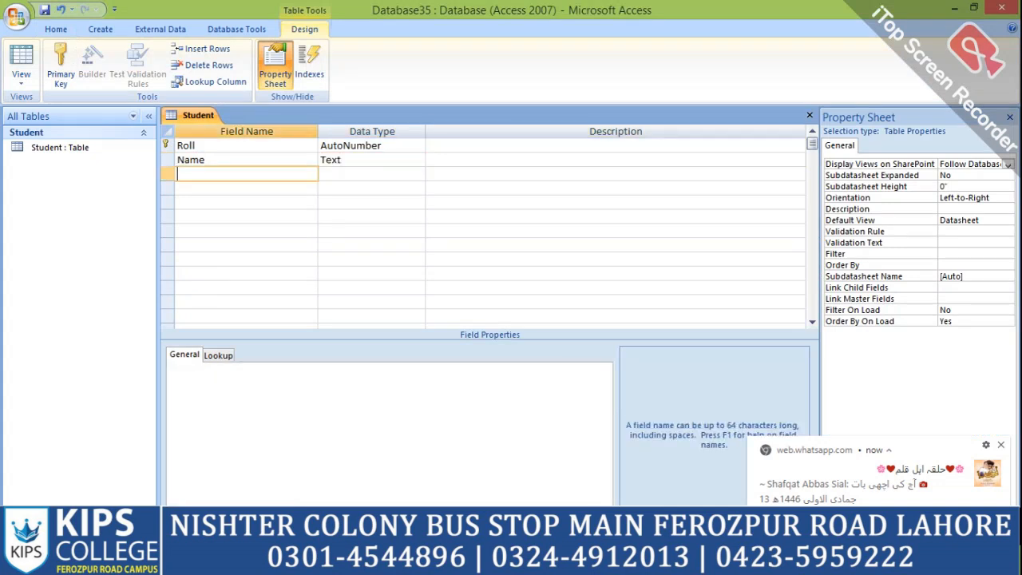
type("DOB")
key("Tab")
key("Tab")
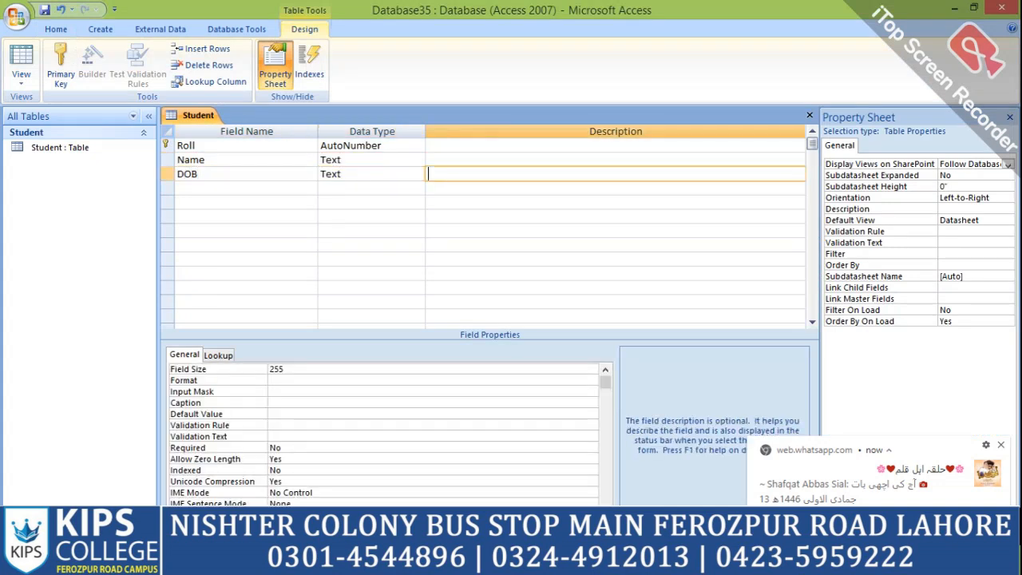
- Add a field named Subject with the Text data type below DOB
key("Tab")
type("Fe")
key("BackSpace")
key("BackSpace")
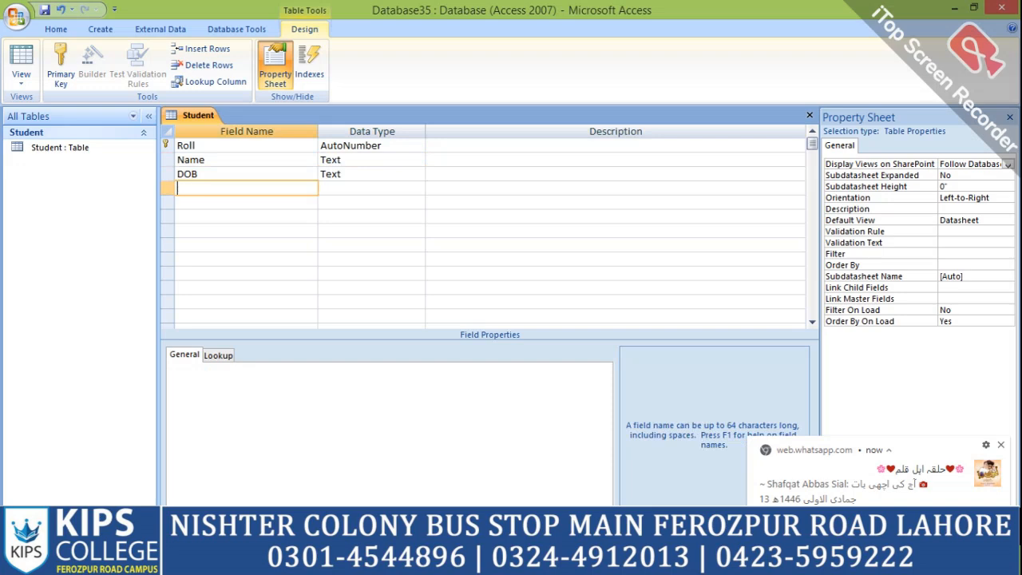
type("Subject")
key("Tab")
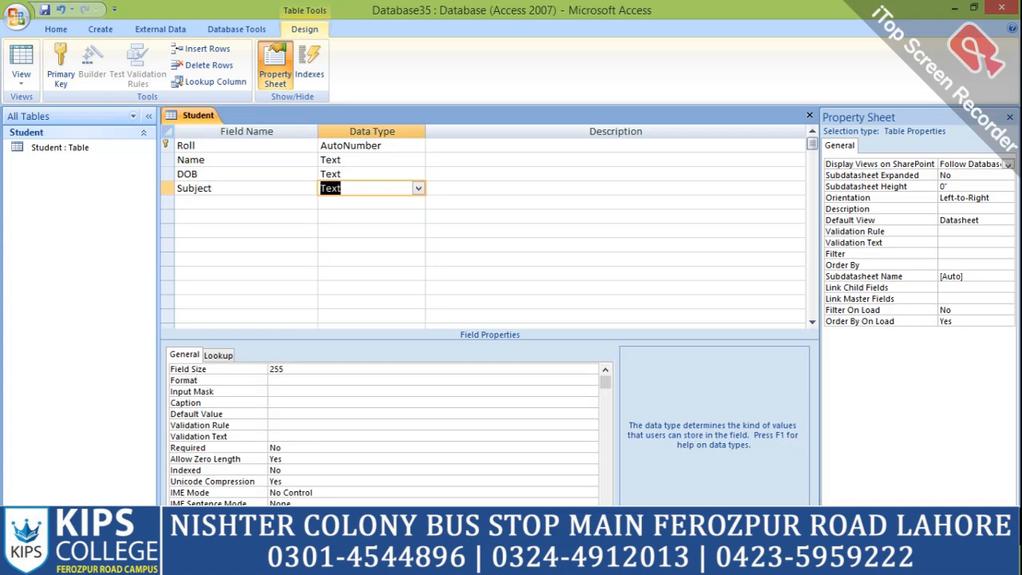
- Change the data type of the DOB field to Date/Time
key("Up")
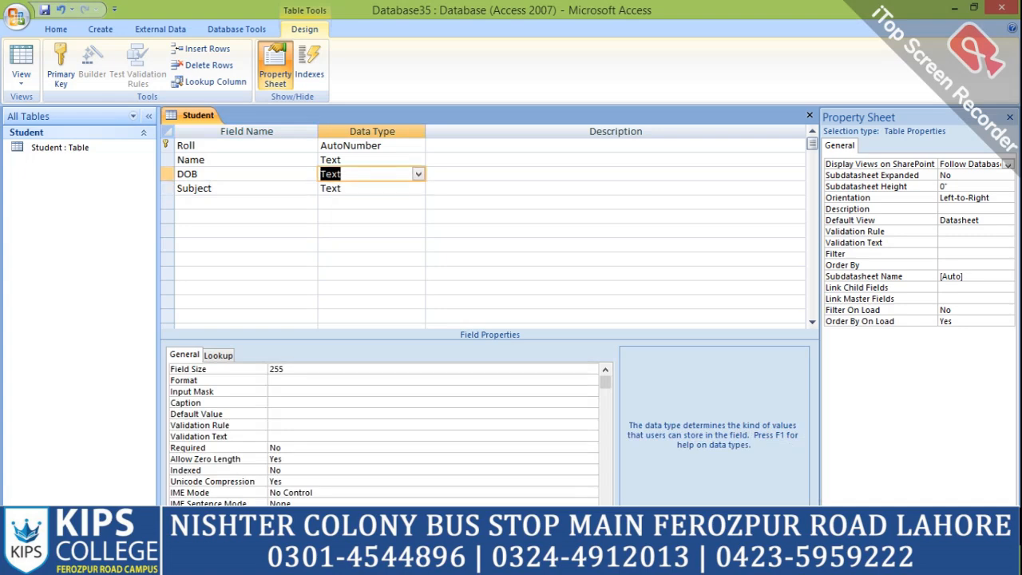
type("date/Tim")
key("Tab")
key("Tab")
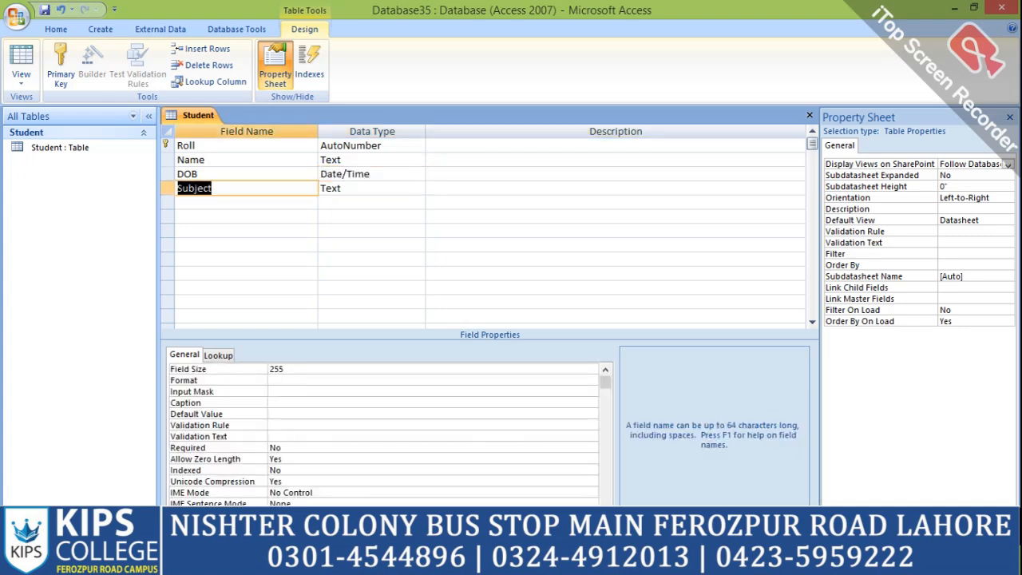
- Add a field named Marks below Subject and set its data type to Number
key("Tab")
key("Tab")
key("Tab")
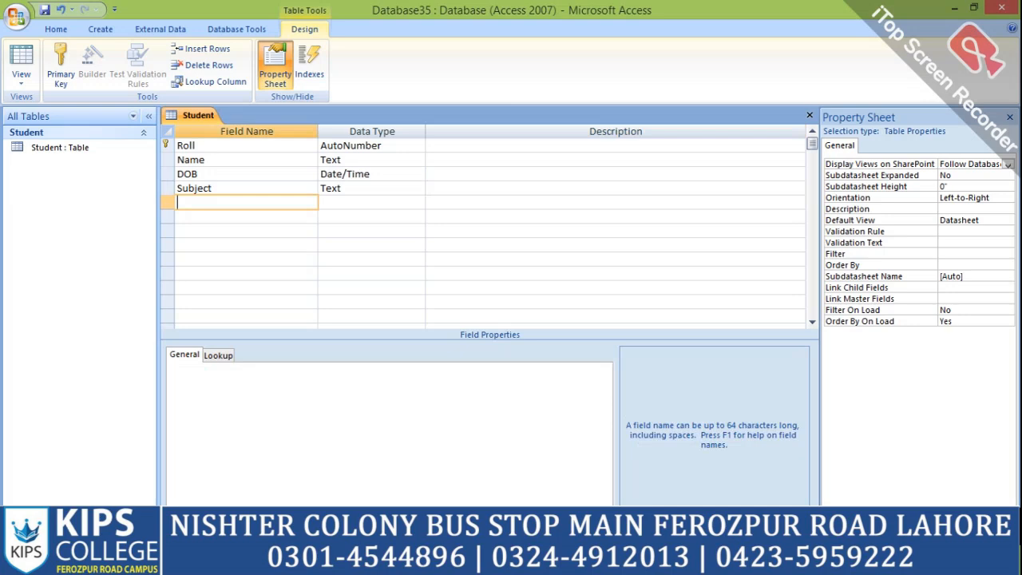
type("Marks")
key("Tab")
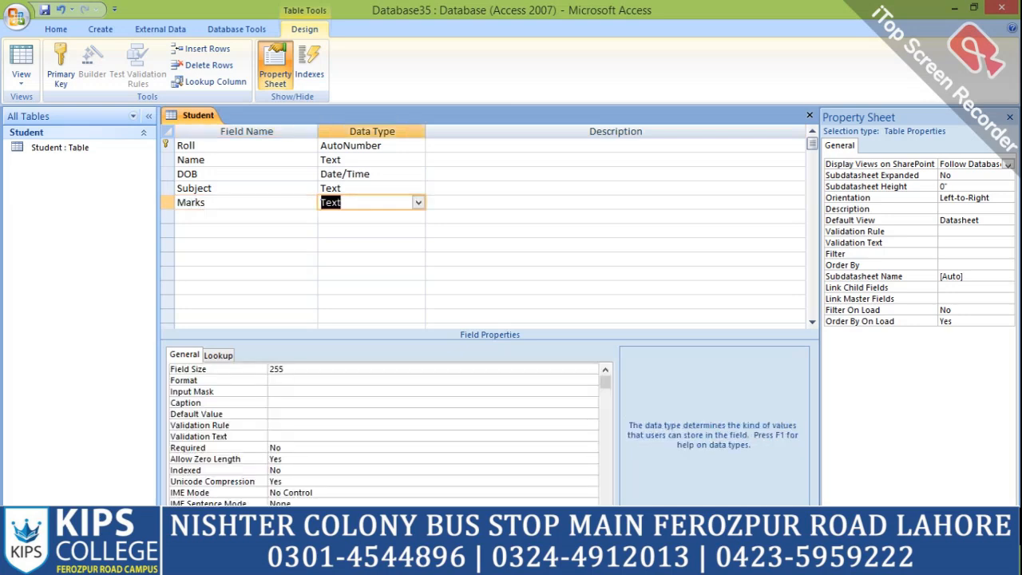
type("number")
key("Tab")
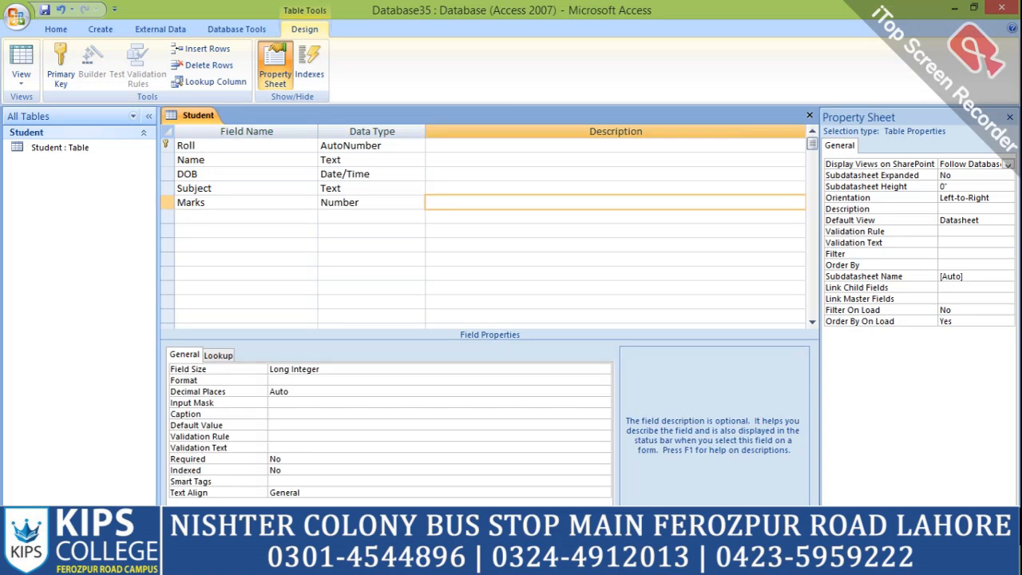
- Save the Student table design and switch to Datasheet view, going to the Name cell of the new record
left_click(21, 56)
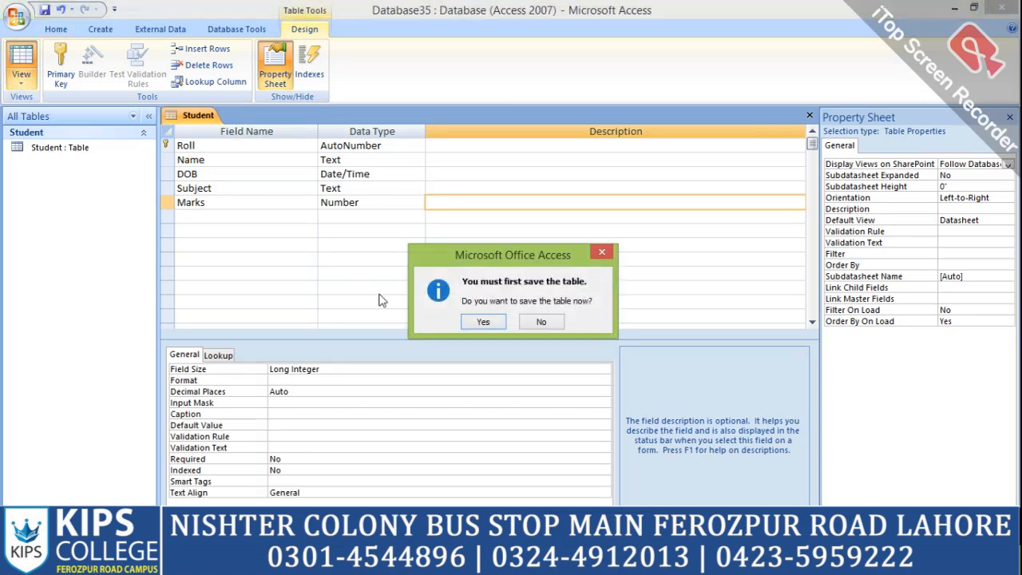
left_click(484, 321)
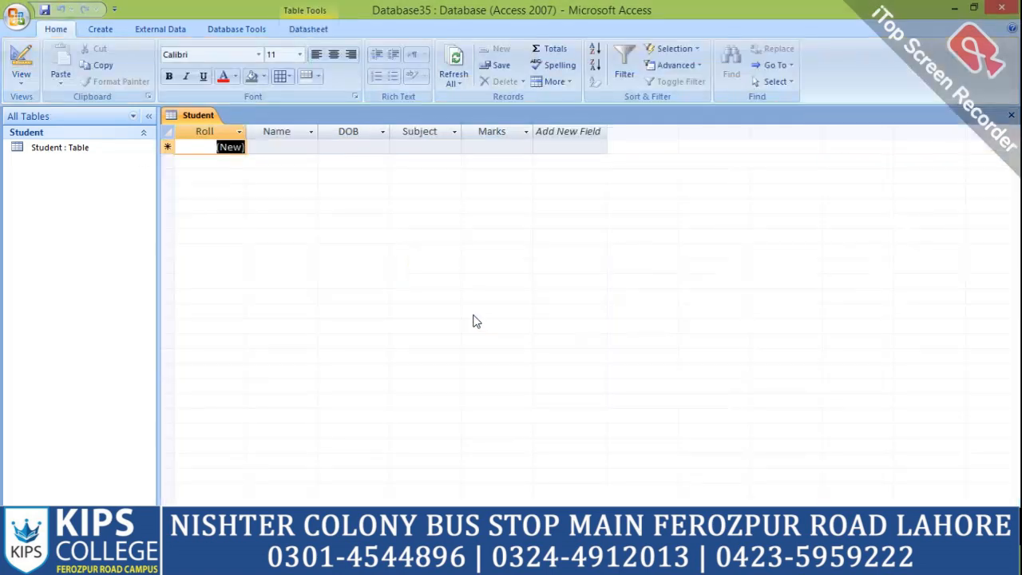
left_click(280, 148)
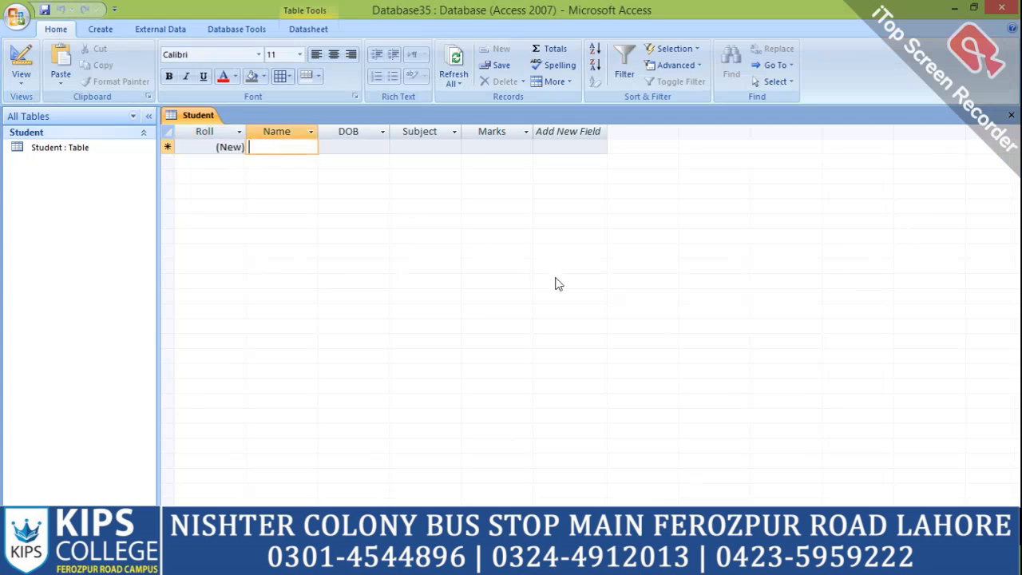
- Fill in the first record with the student's name and date of birth, subject Science and marks 225
type("Ali")
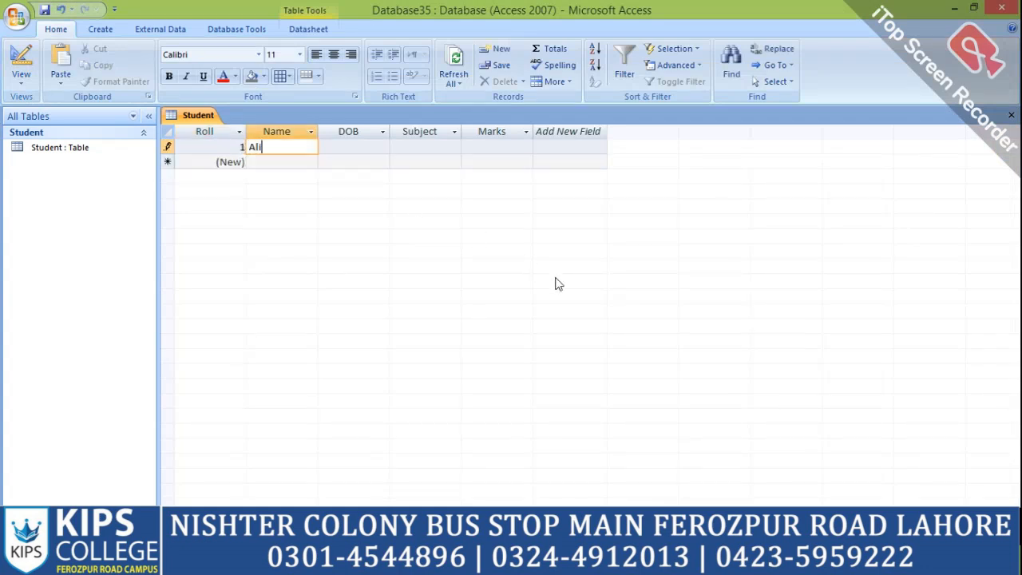
key("Tab")
type("2-2")
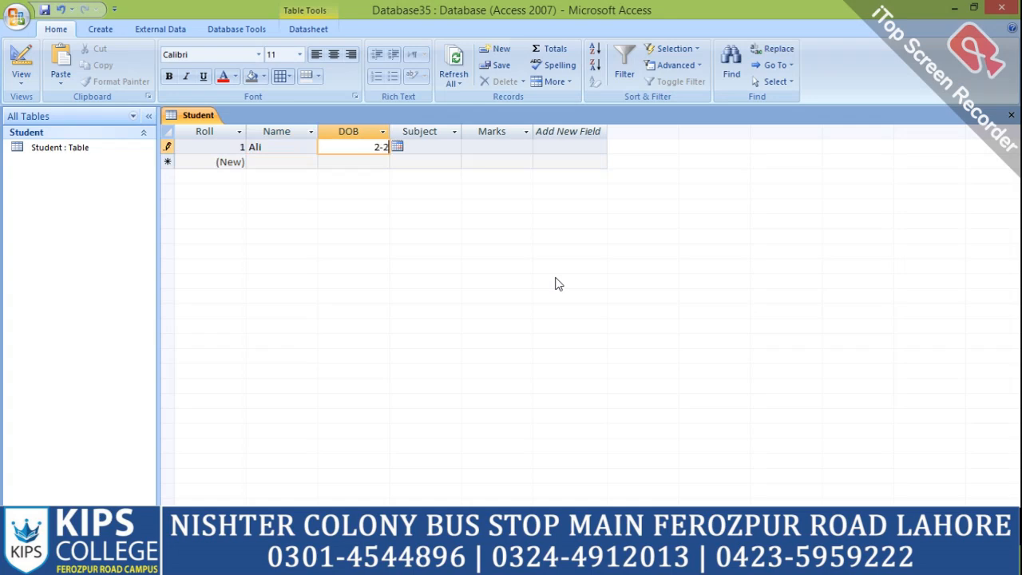
type("-20000")
key("Tab")
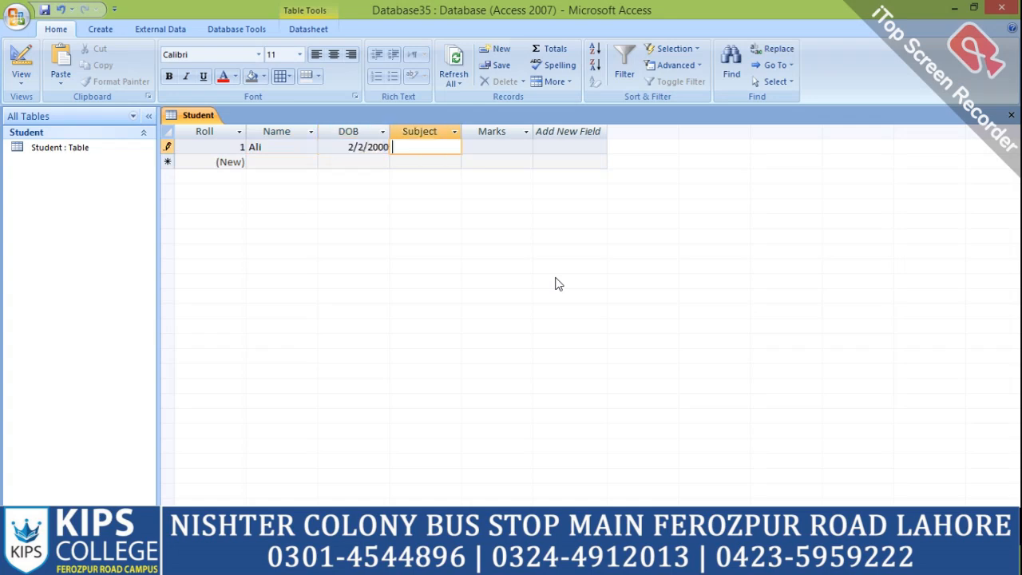
type("Science")
key("Tab")
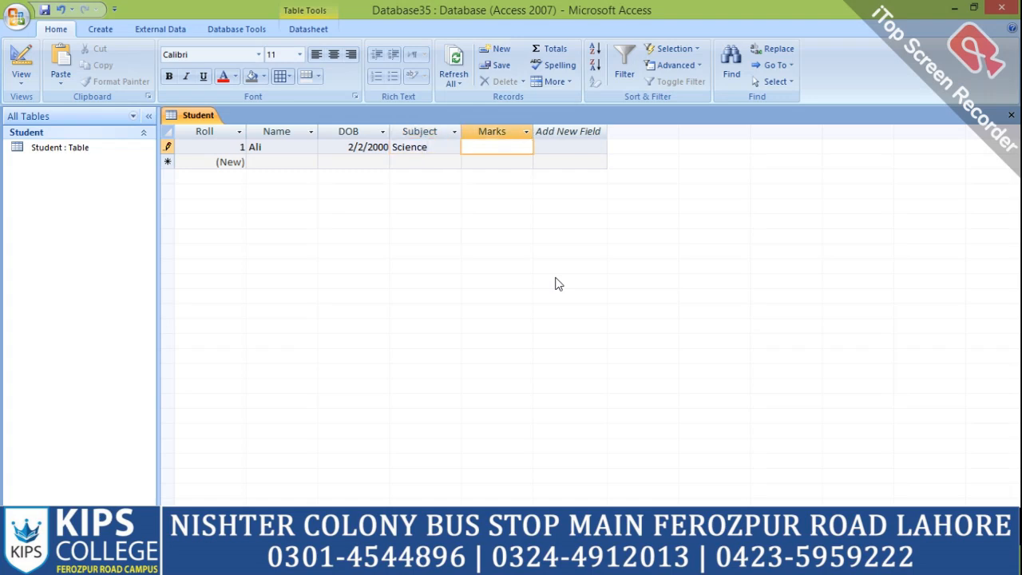
type("225")
key("Tab")
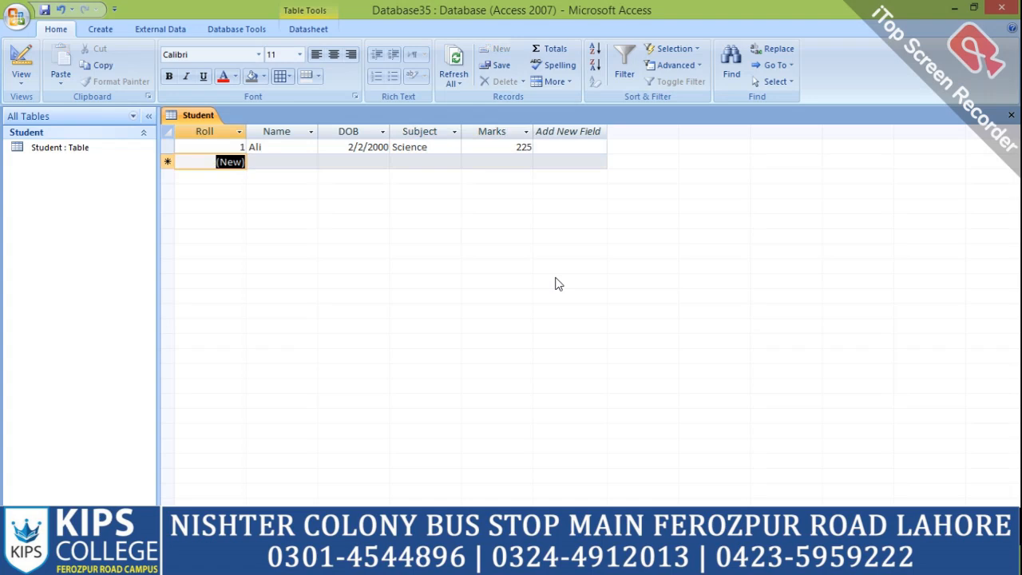
- Add a second record with the student's name and date of birth, subject Arts and marks 200
key("Tab")
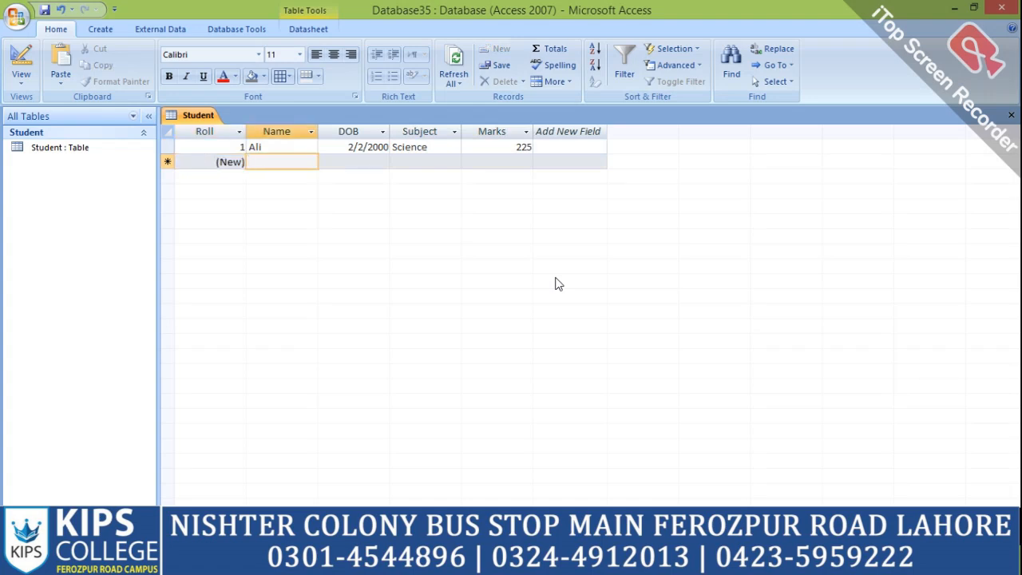
type("Bilal")
key("Tab")
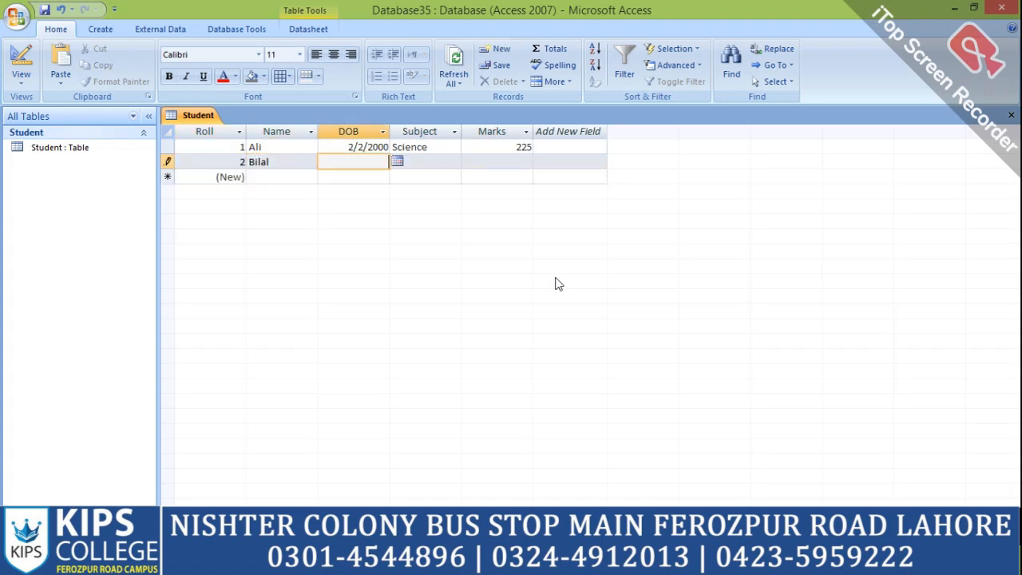
type("3-3-2000")
key("Tab")
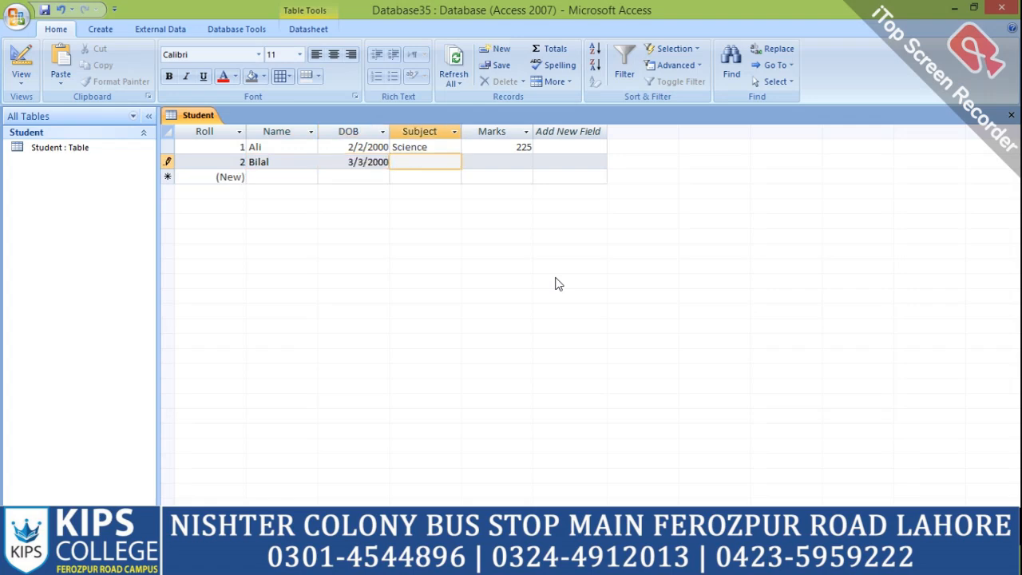
type("Arts")
key("Tab")
type("2000")
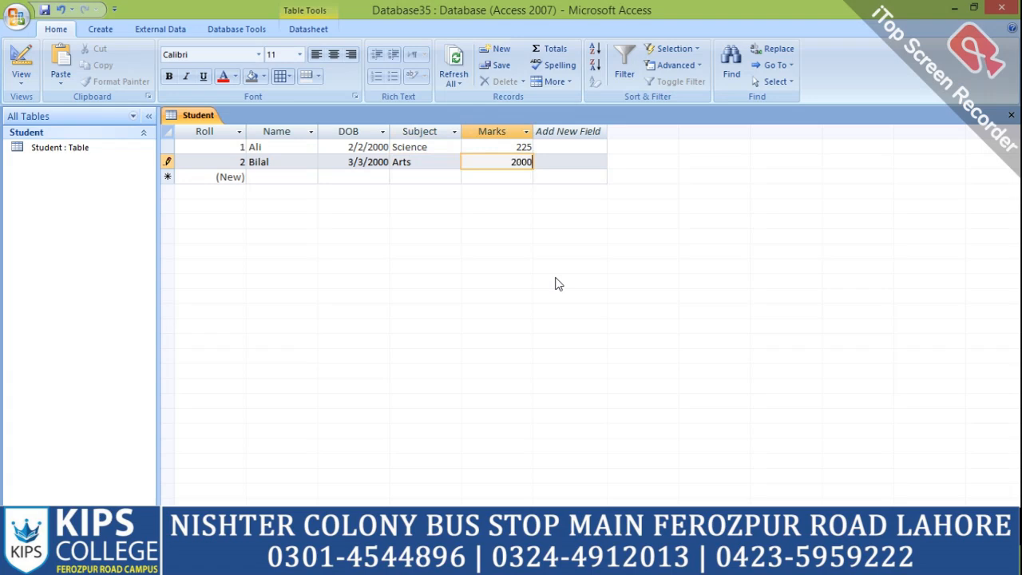
key("BackSpace")
key("Tab")
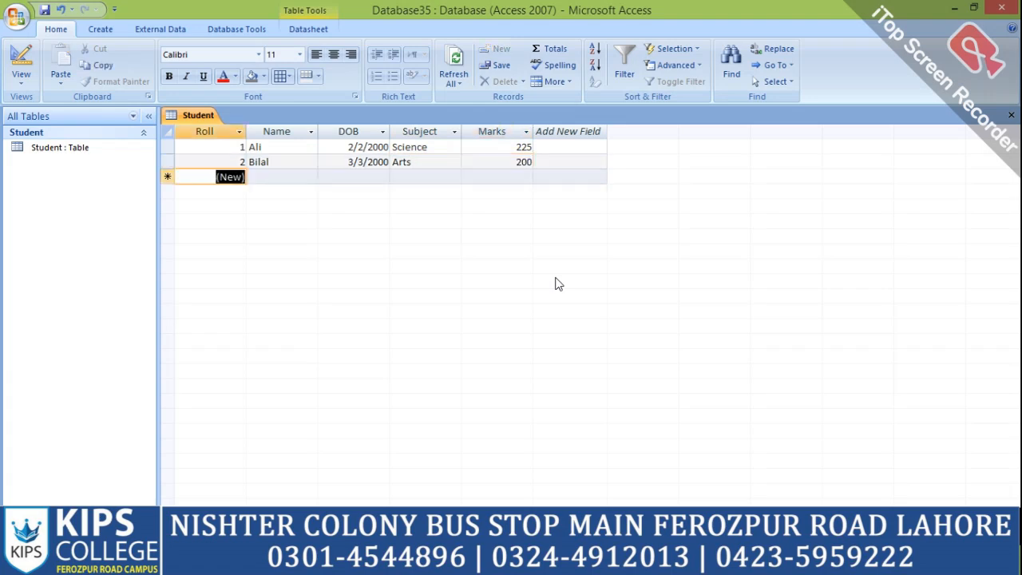
- Add a third record with the student's name and date of birth, subject Science and marks 150
key("Tab")
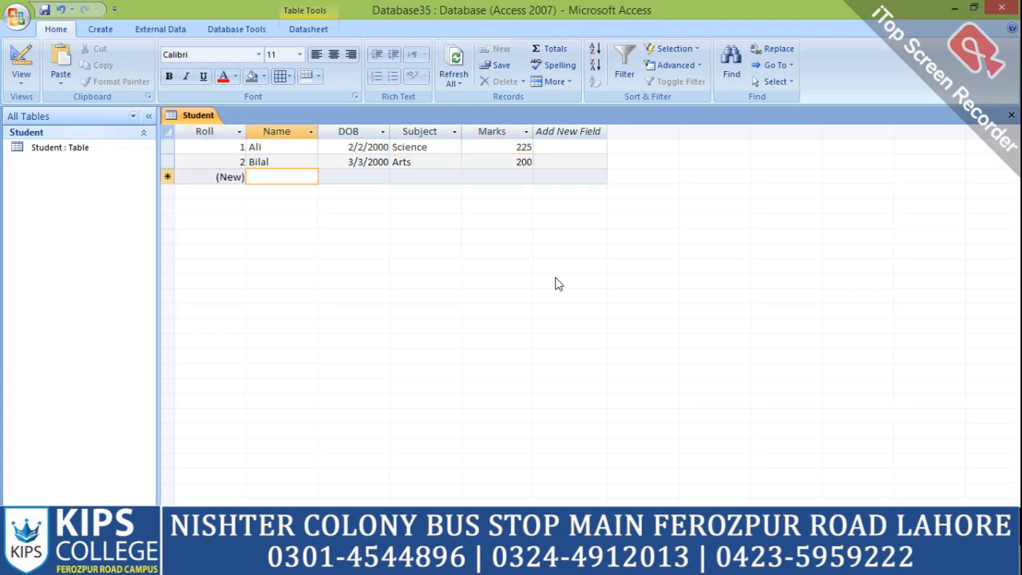
type("Sahil")
key("Tab")
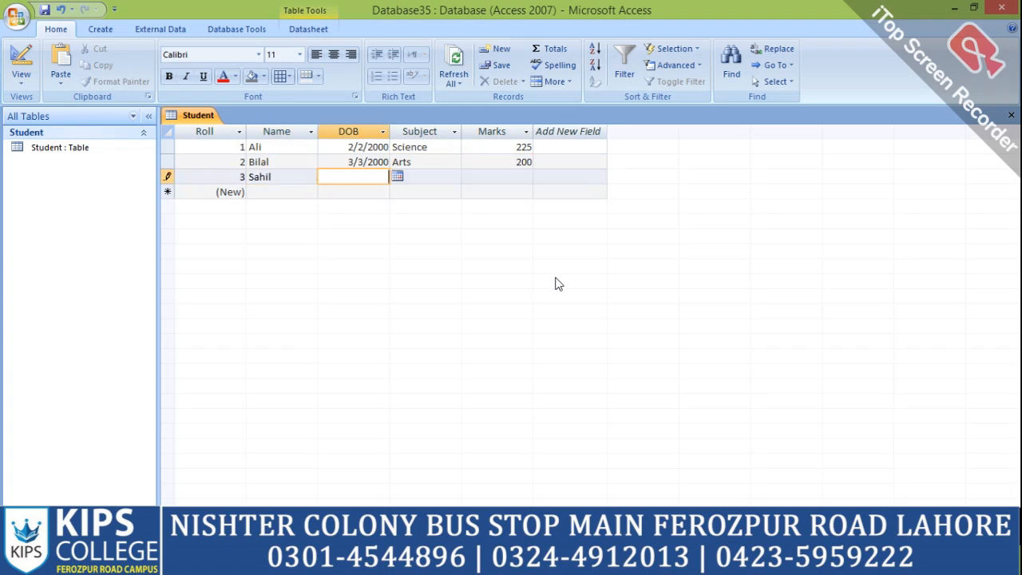
type("4-4-2000")
key("Tab")
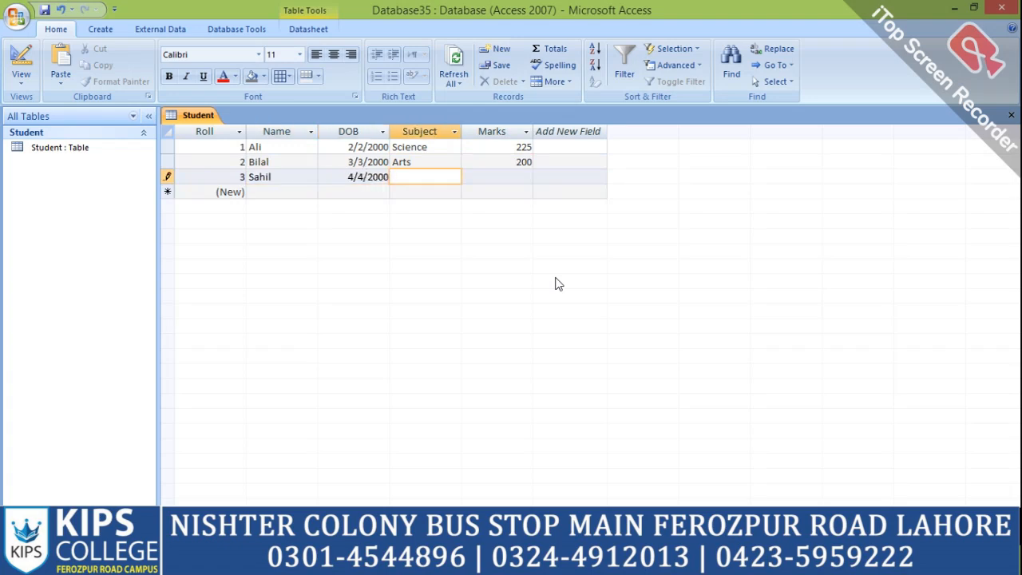
type("Science")
key("Tab")
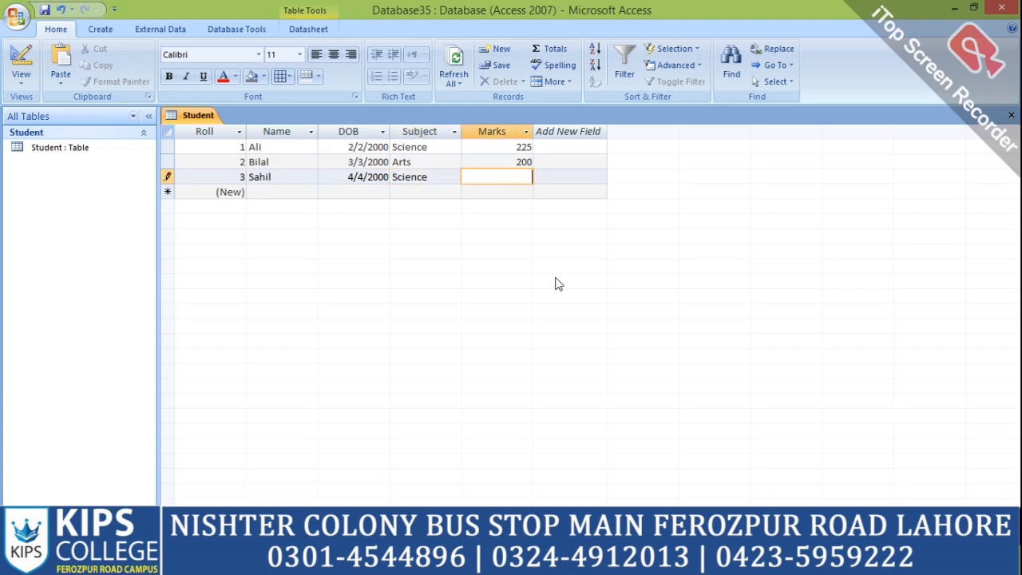
type("150")
key("Tab")
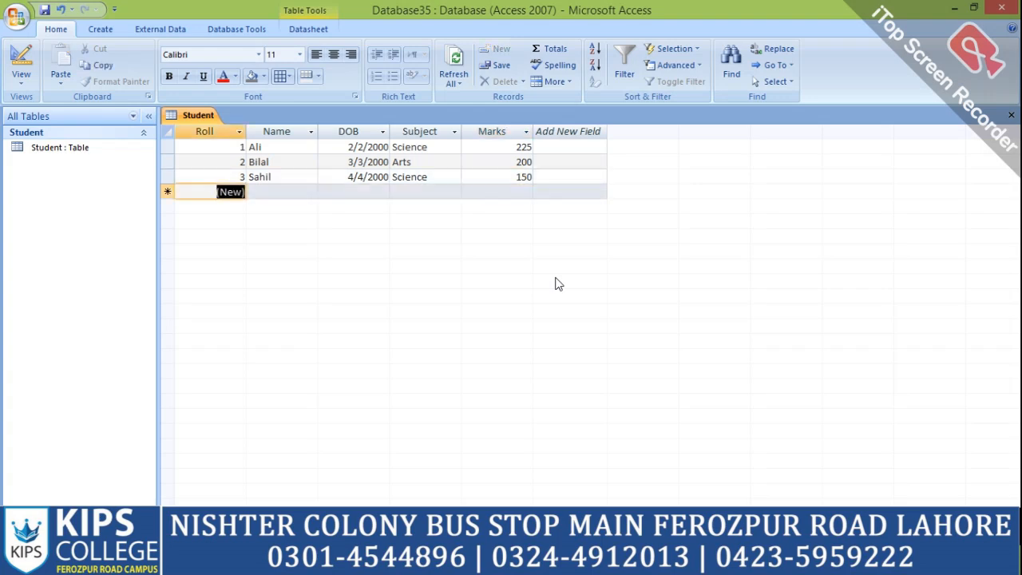
- Add a fourth record with the student's name and date of birth, subject Arts and marks 250, and save it
key("Tab")
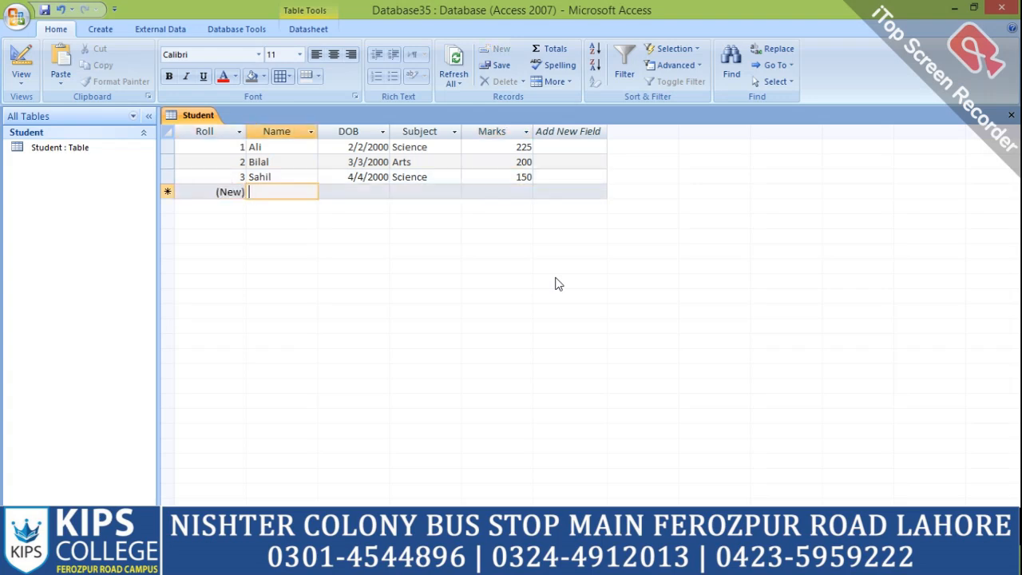
type("Nazir")
key("Tab")
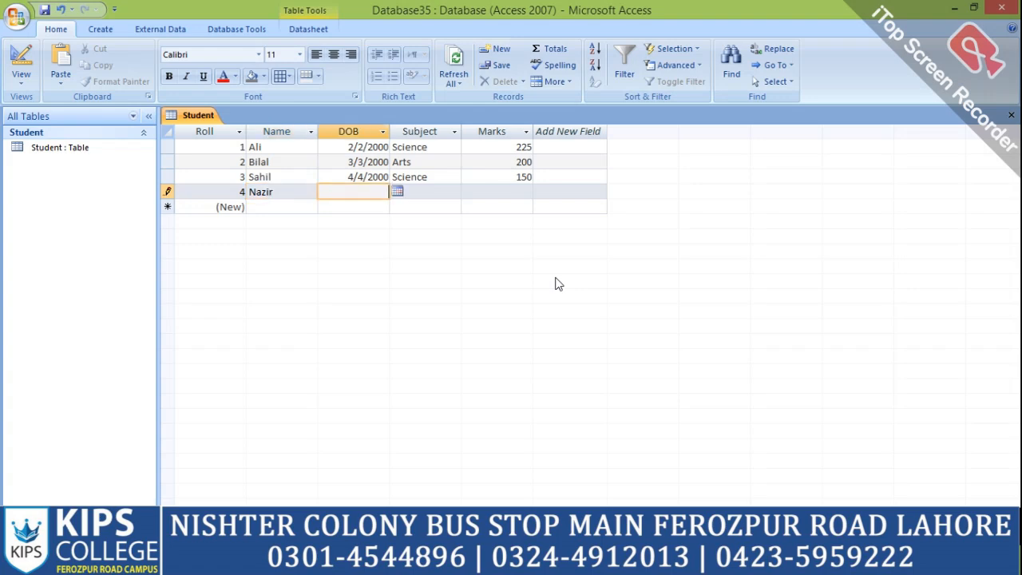
type("5-5-2000")
key("Tab")
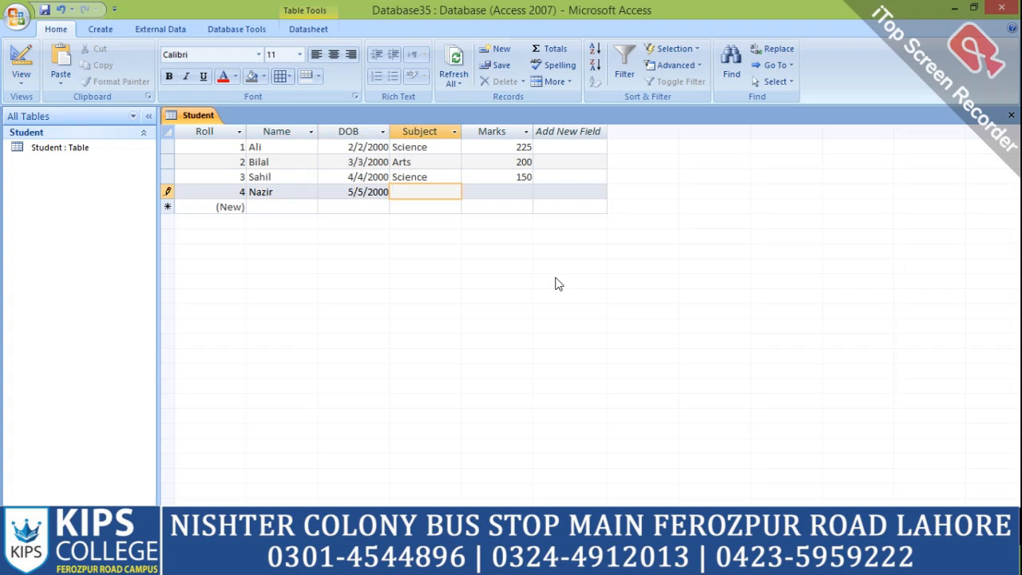
type("Arts")
key("Tab")
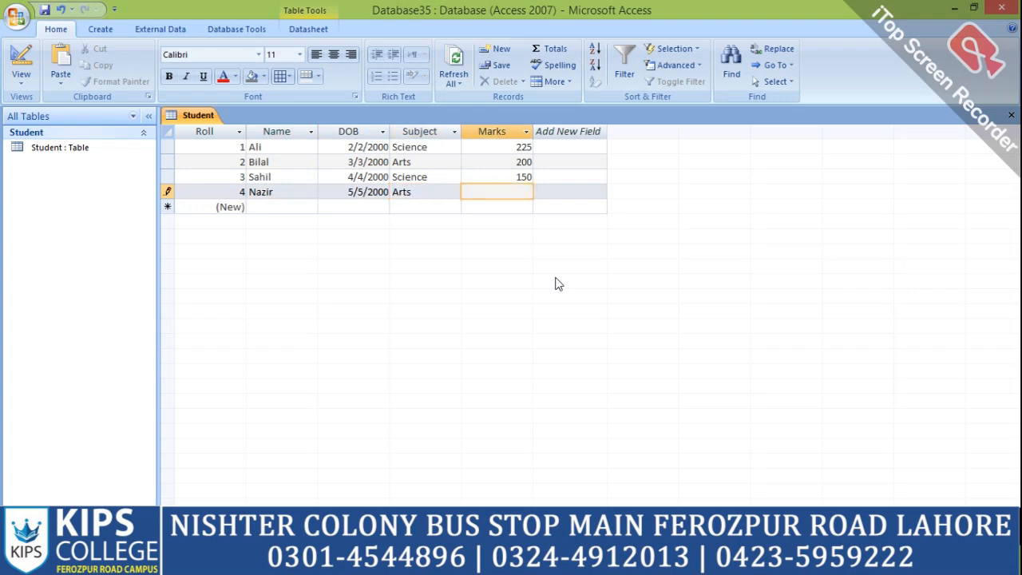
type("250")
key("ctrl+s")
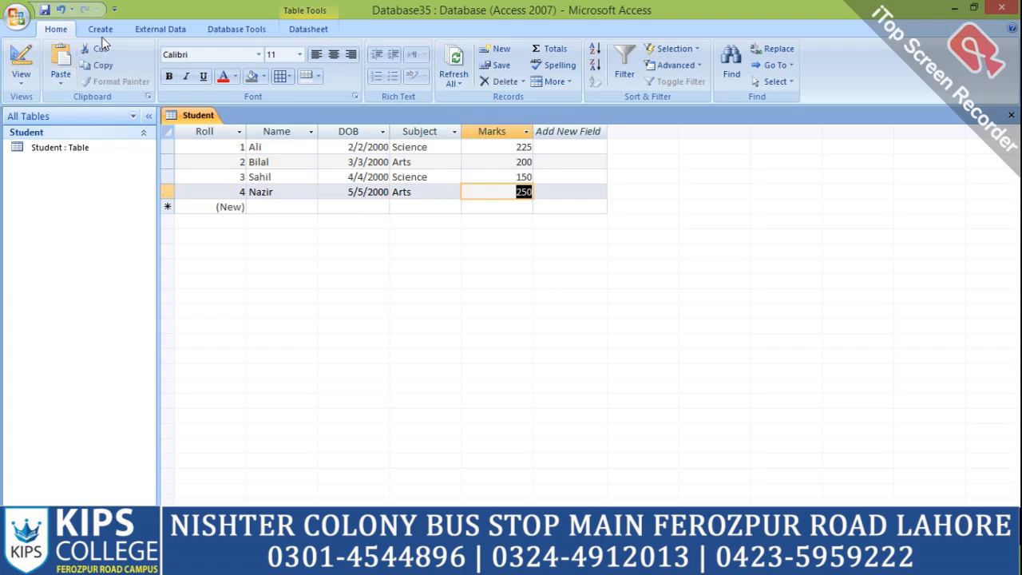
- Create a new table, switch it to Design view and save it as Student 2
left_click(108, 29)
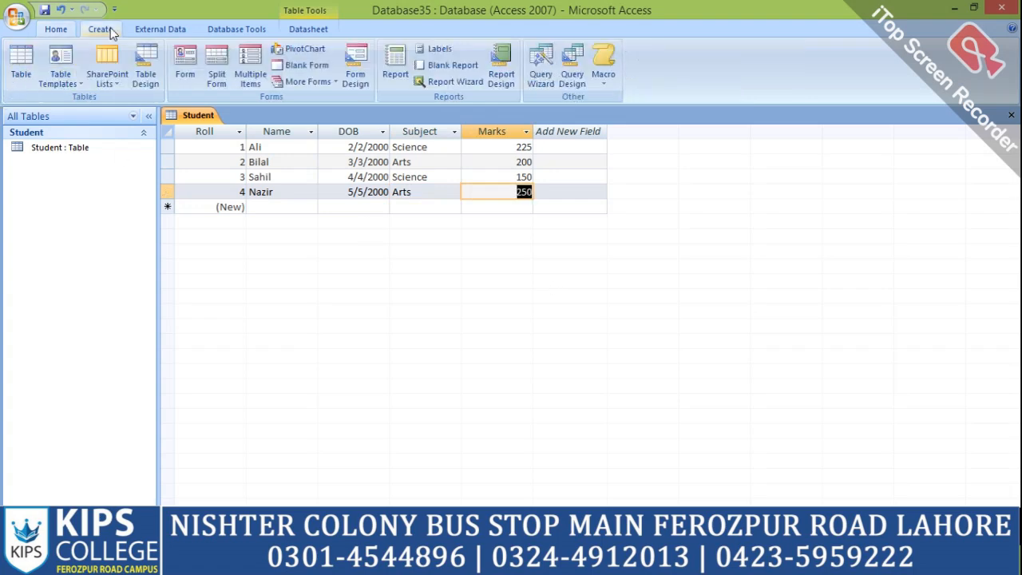
left_click(22, 66)
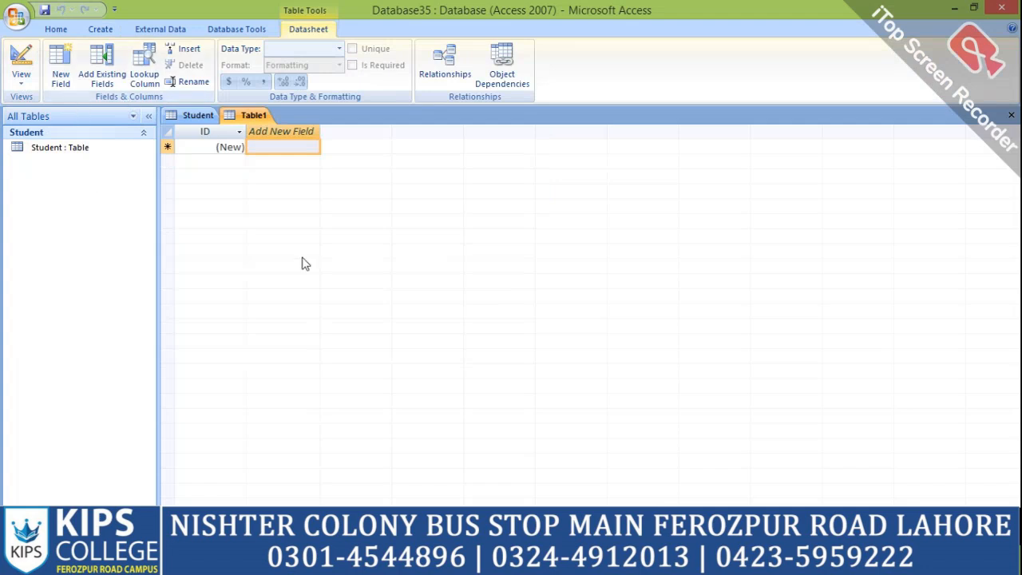
left_click(22, 68)
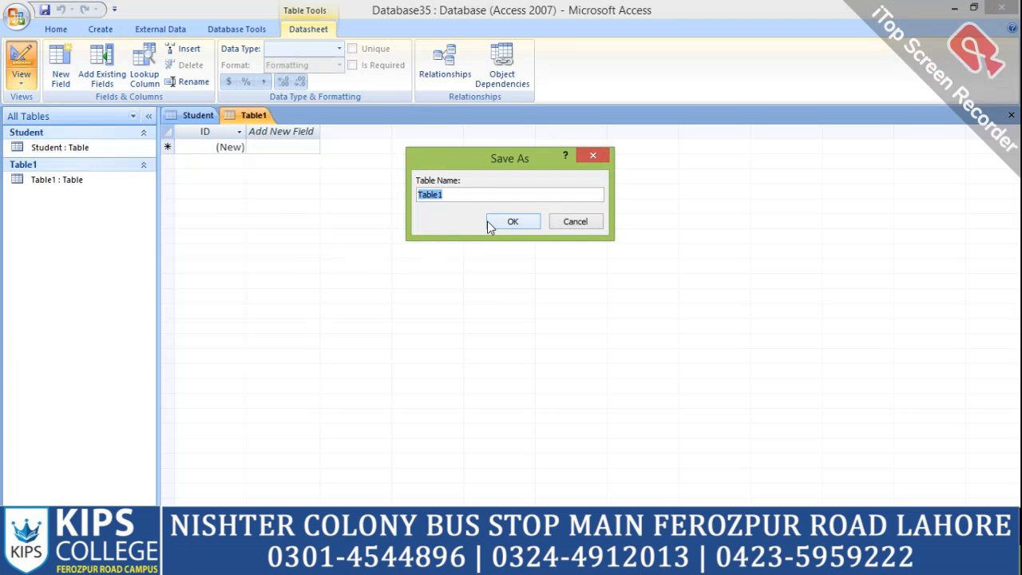
type("s")
type("Student 2")
left_click(522, 227)
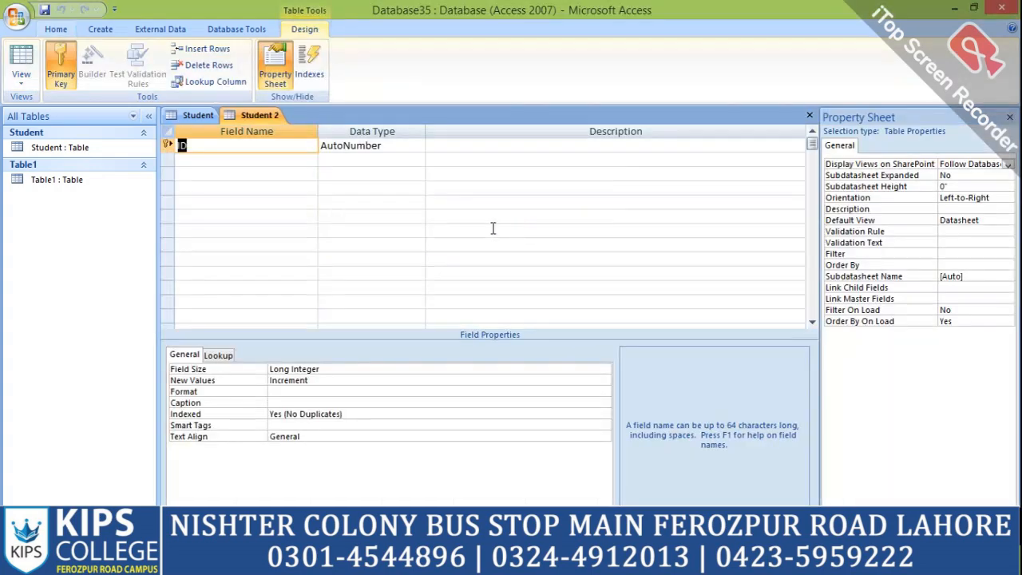
- Rename the Student 2 table's primary key field to Roll No, keeping the AutoNumber data type
type("Rol")
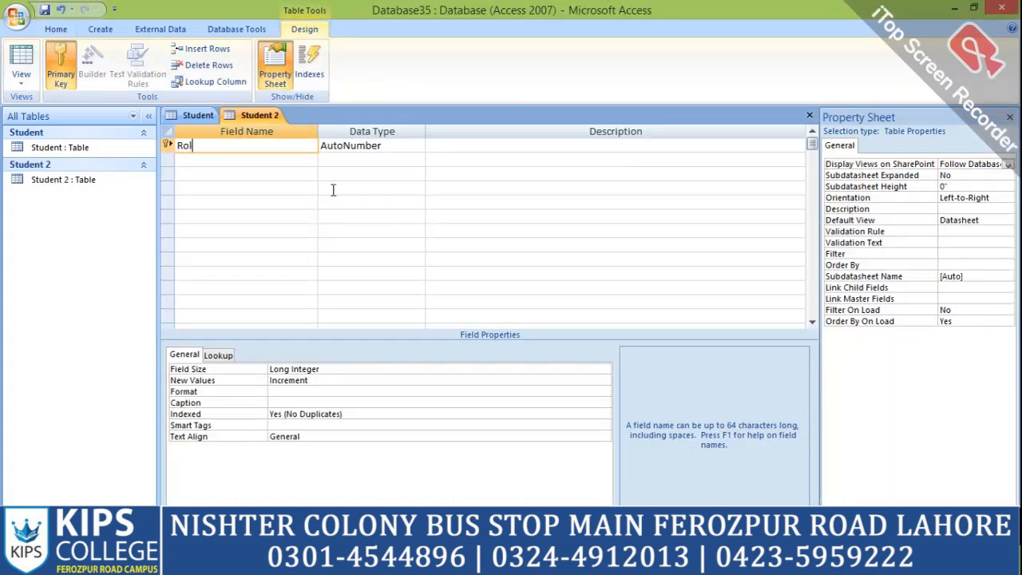
type("l# N")
key("BackSpace")
key("BackSpace")
key("BackSpace")
type("No")
key("Tab")
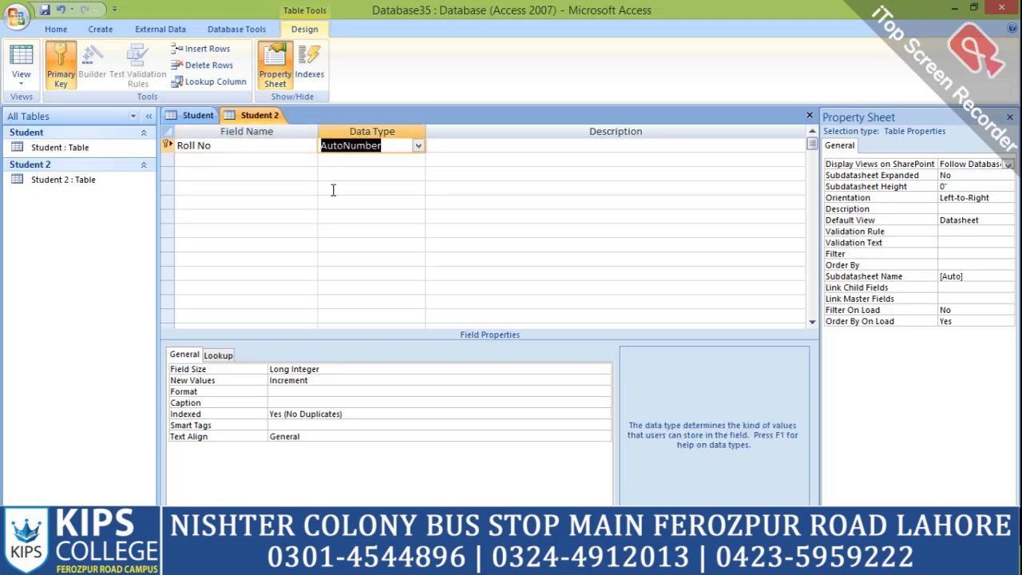
key("Tab")
key("Tab")
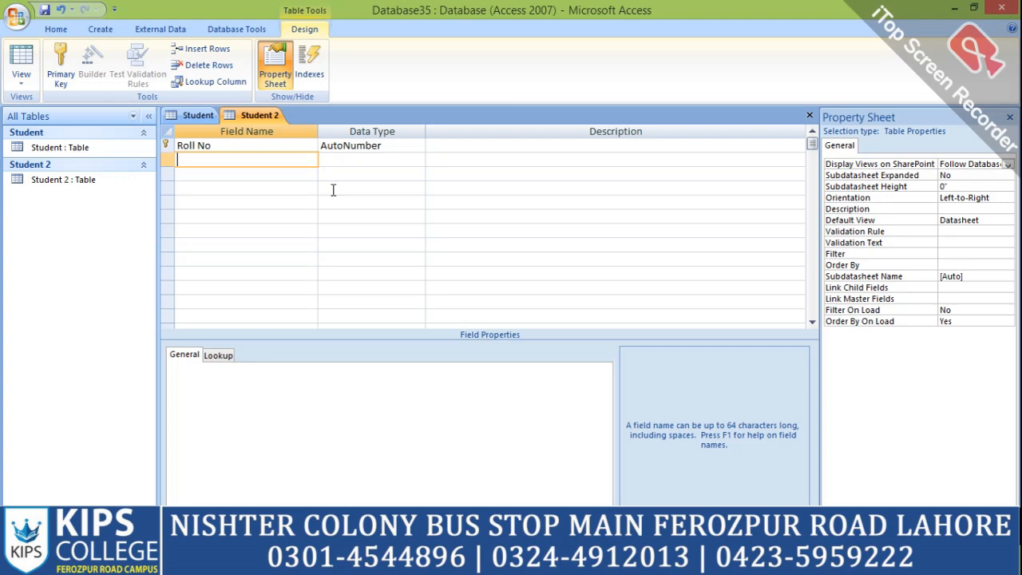
- Add a Name field with the Text data type below Roll No
type("Name")
key("Tab")
key("Return")
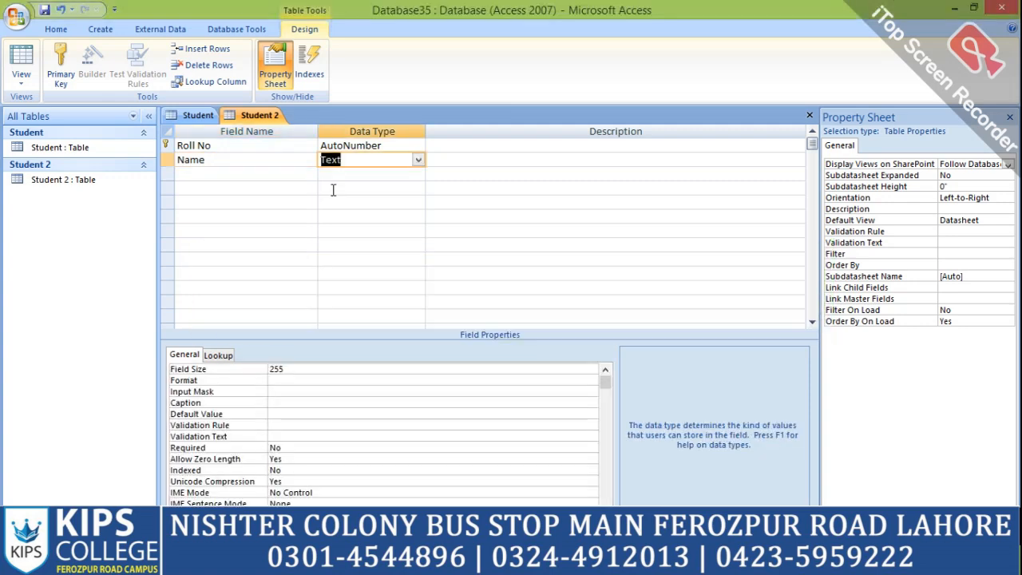
key("Tab")
key("Tab")
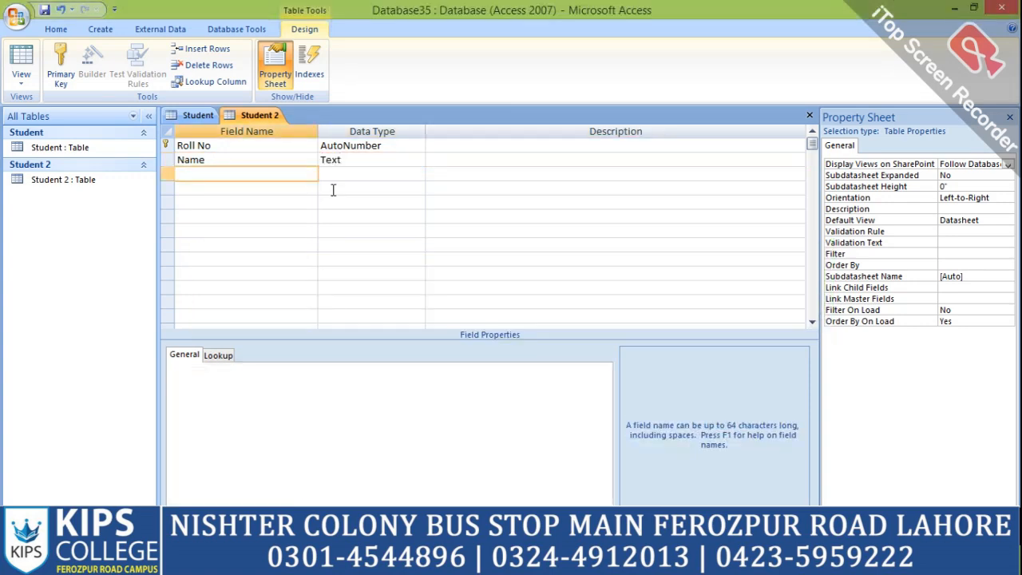
- Add a Subject field with the Text data type below Name
type("Suj")
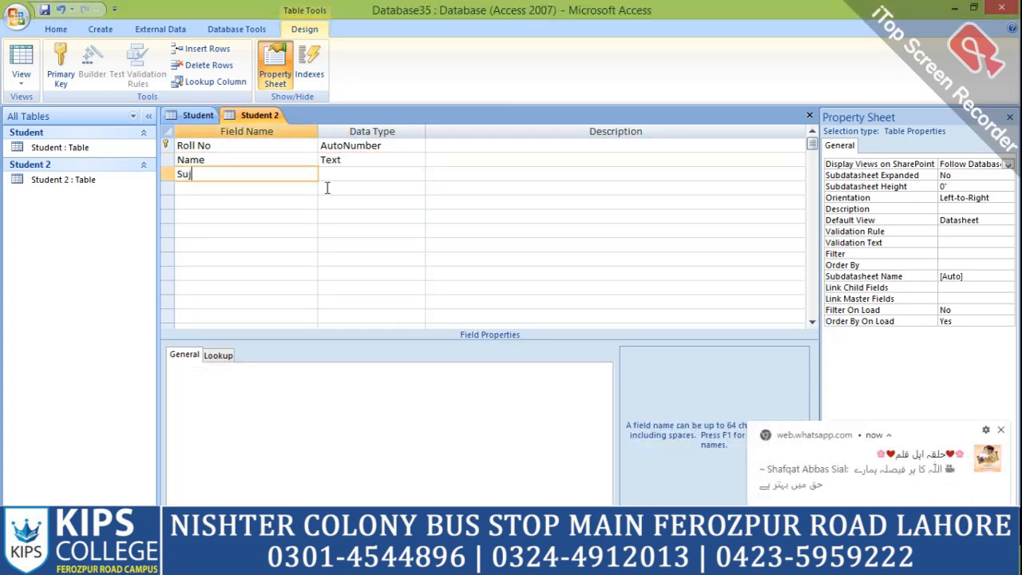
key("BackSpace")
type("bject")
key("Tab")
key("Tab")
key("Tab")
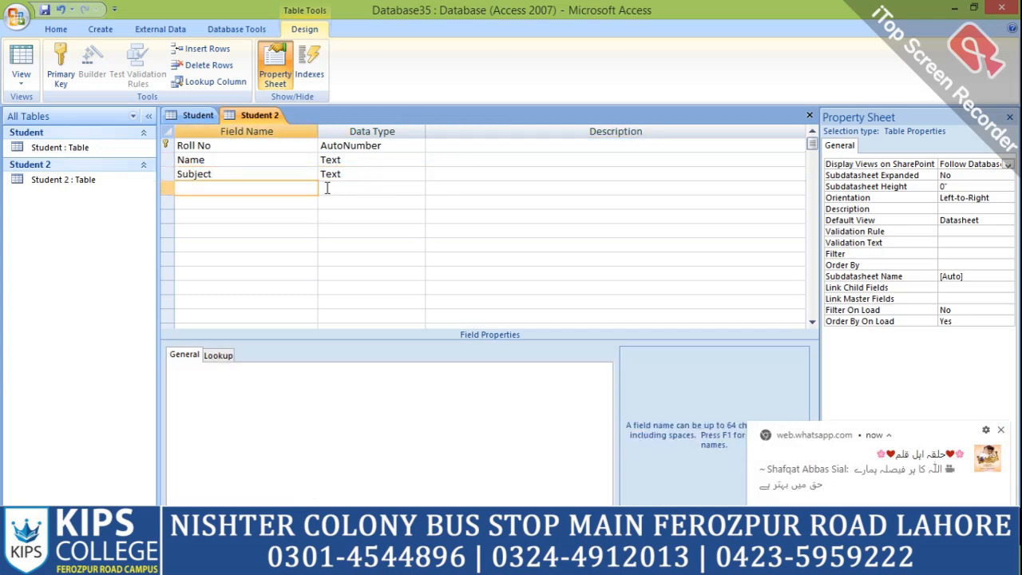
- Add a DOB field with the Date/Time data type below Subject
type("DOB")
key("BackSpace")
key("BackSpace")
type("OB")
key("Tab")
type("d")
key("Tab")
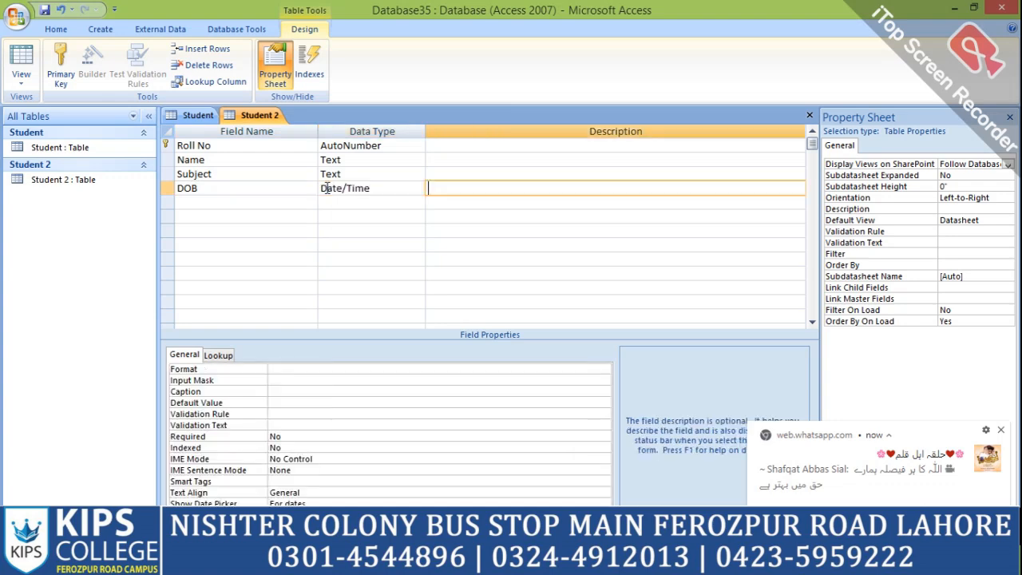
key("Tab")
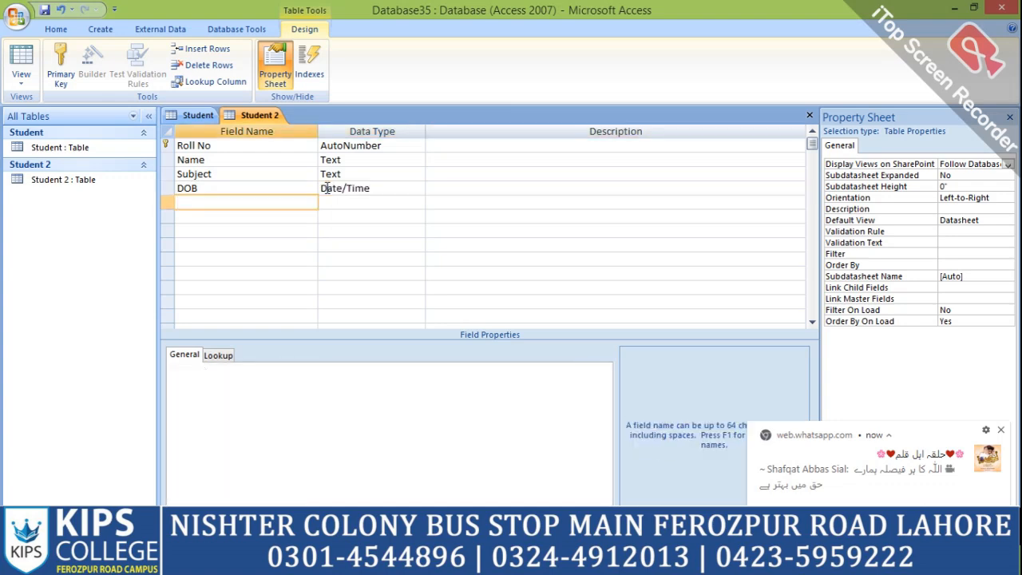
left_click(326, 188)
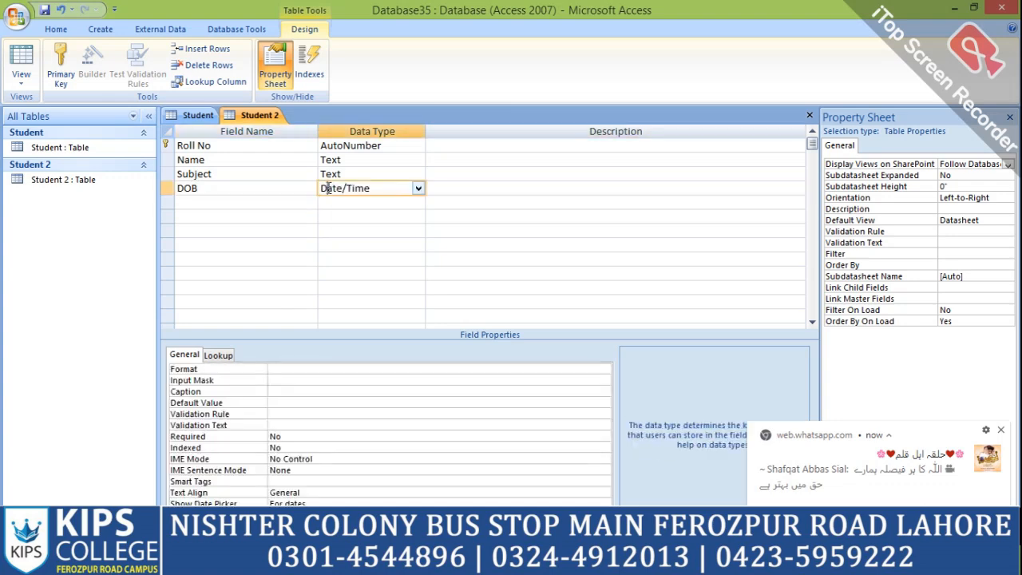
key("BackSpace")
key("Tab")
key("Tab")
left_click(327, 188)
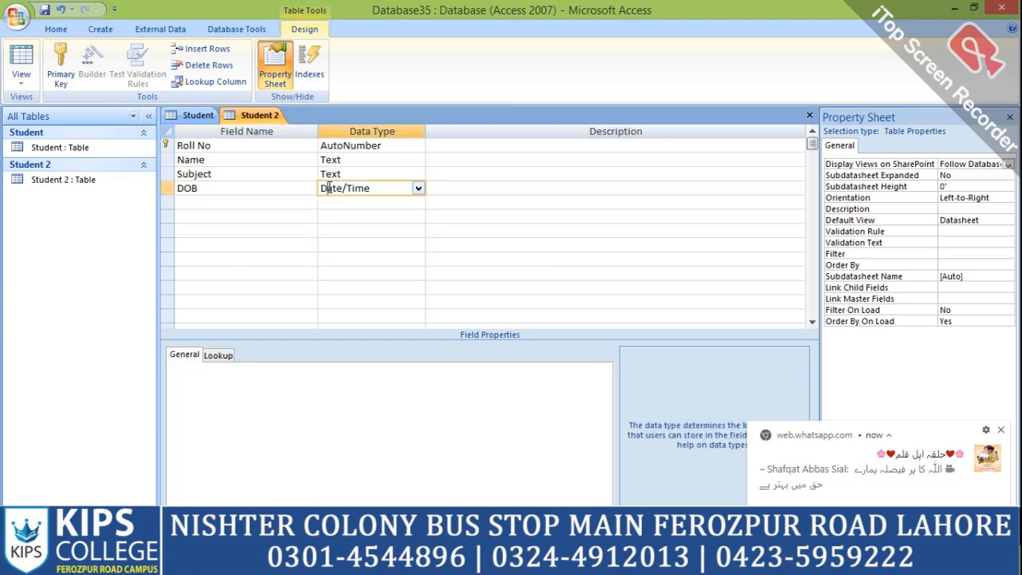
type("a")
key("BackSpace")
key("BackSpace")
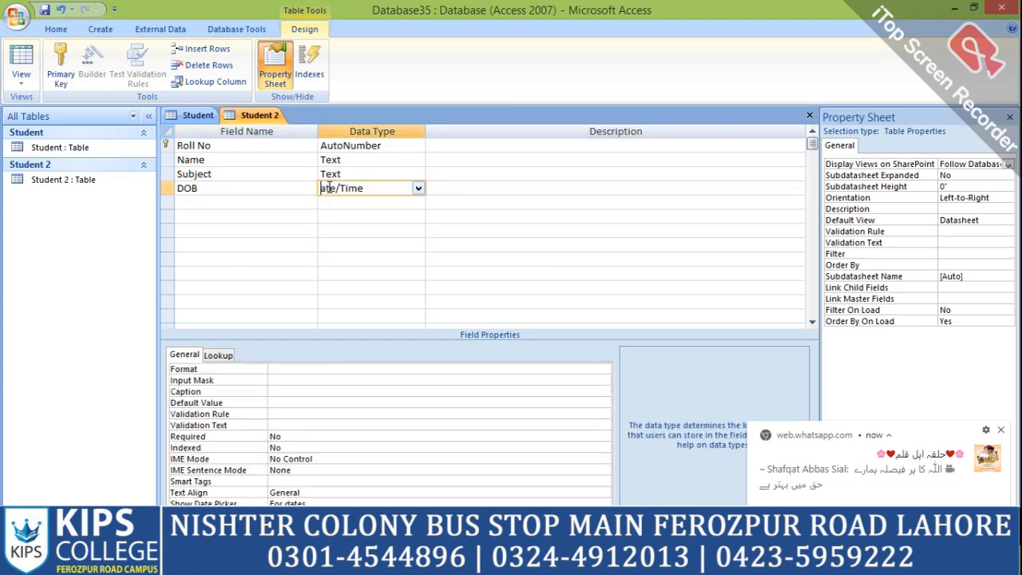
type("D")
- Add a Marks field with the Number data type, then save the design and show the Student 2 table in Datasheet view
left_click(279, 205)
type("Marks")
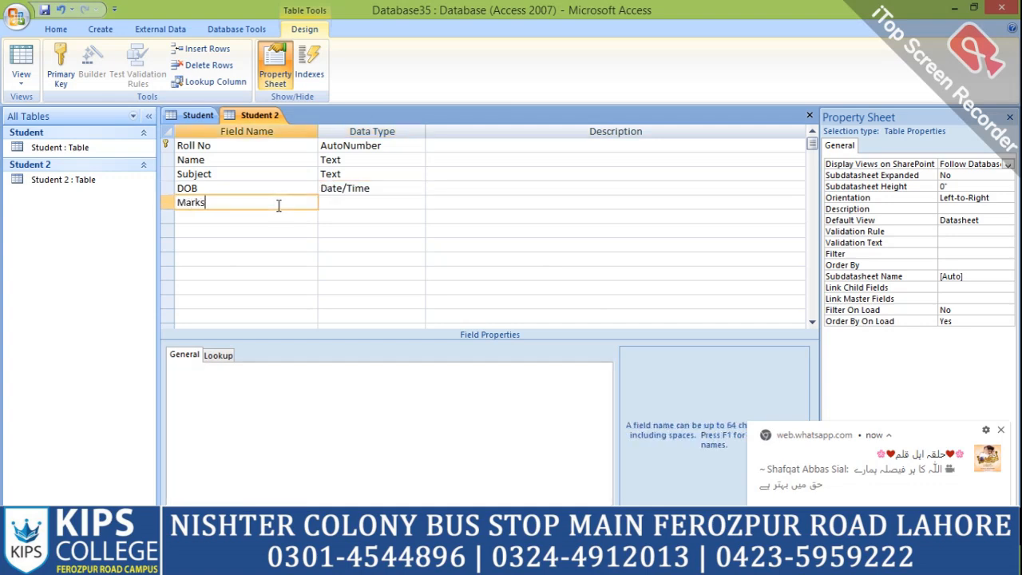
key("Tab")
type("n")
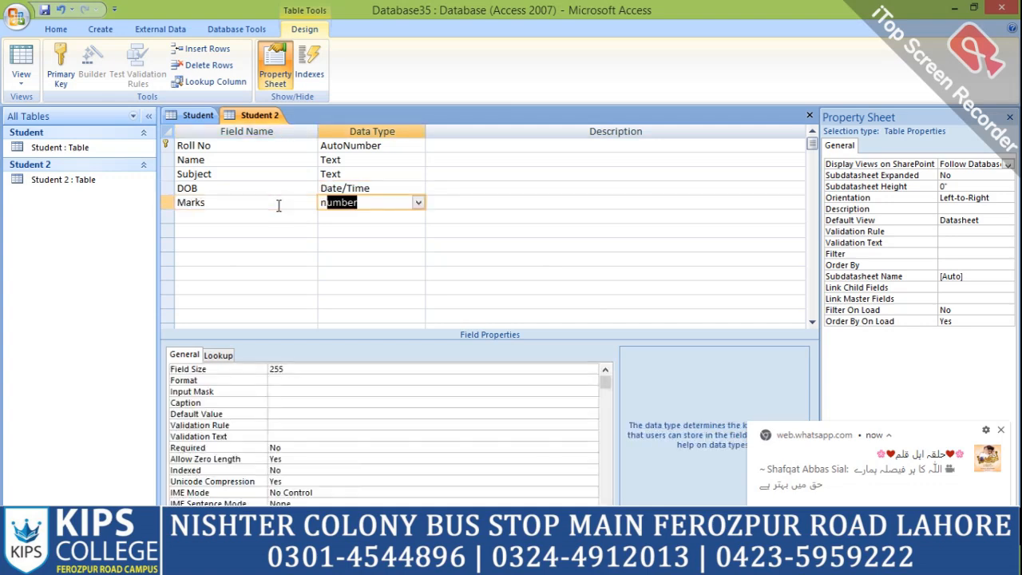
key("Tab")
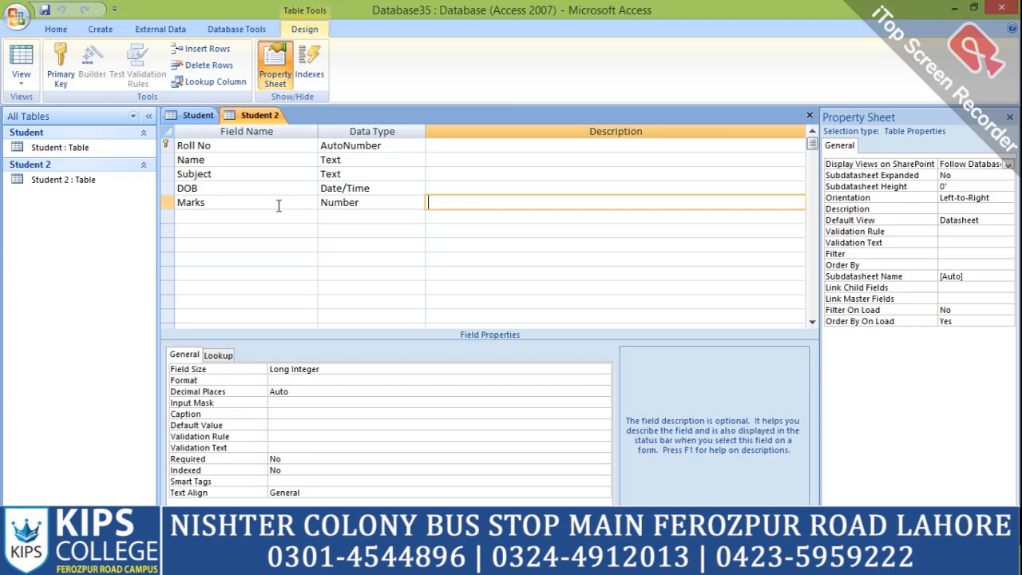
left_click(19, 57)
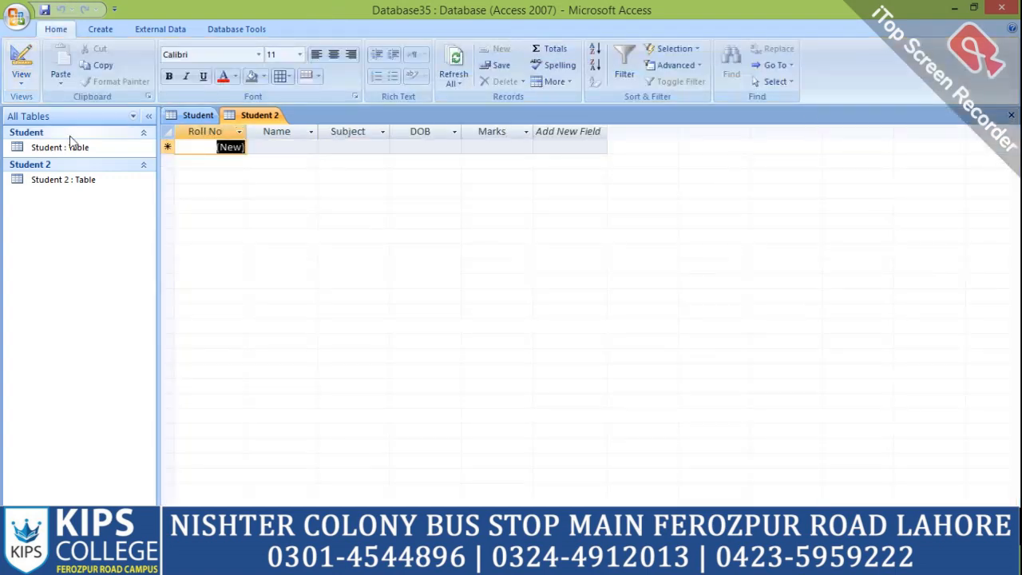
- Fill in the first Student 2 record with the student's name, subject Science, the date of birth and marks 250
left_click(296, 148)
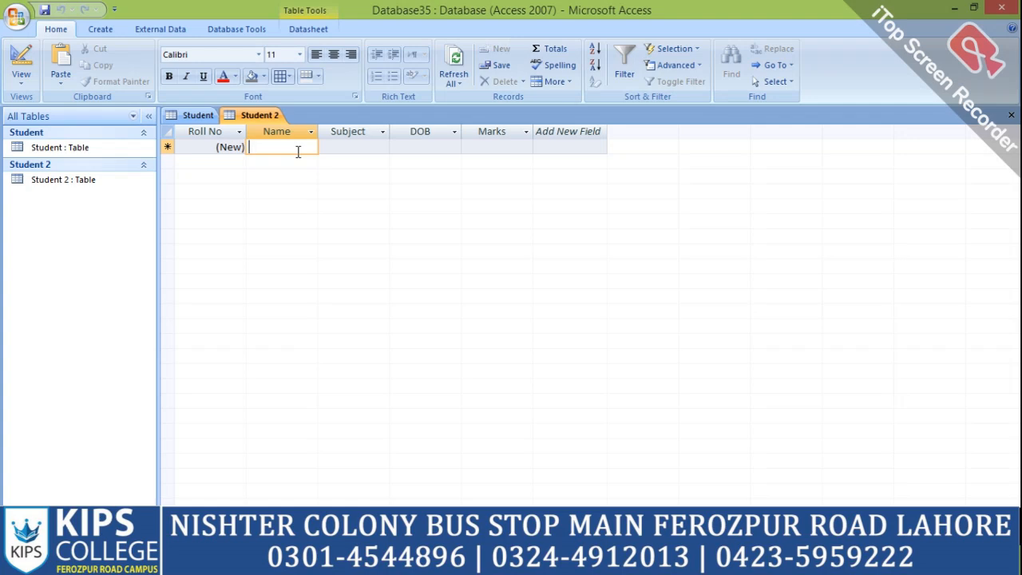
type("Shah")
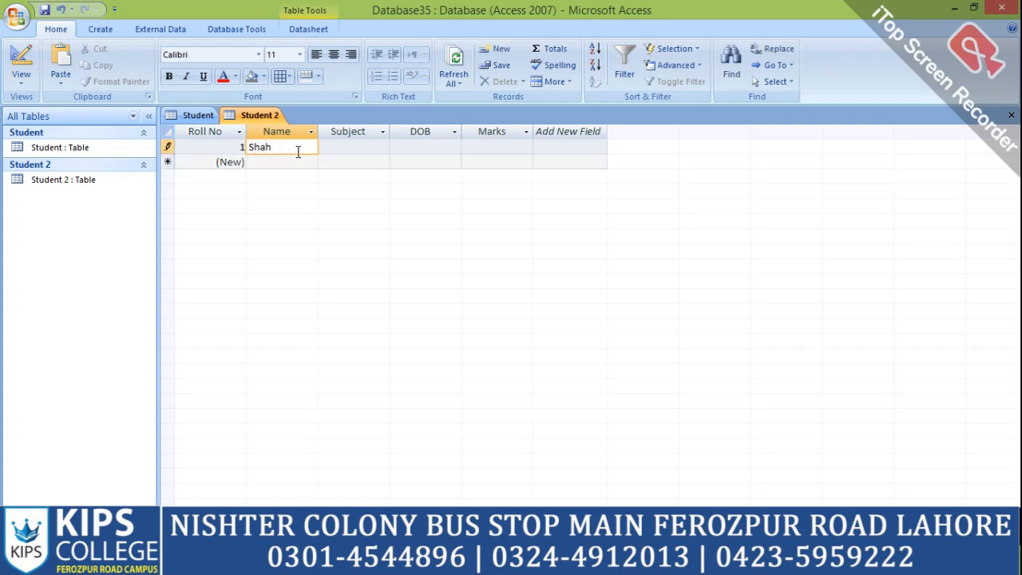
type("baz")
key("Tab")
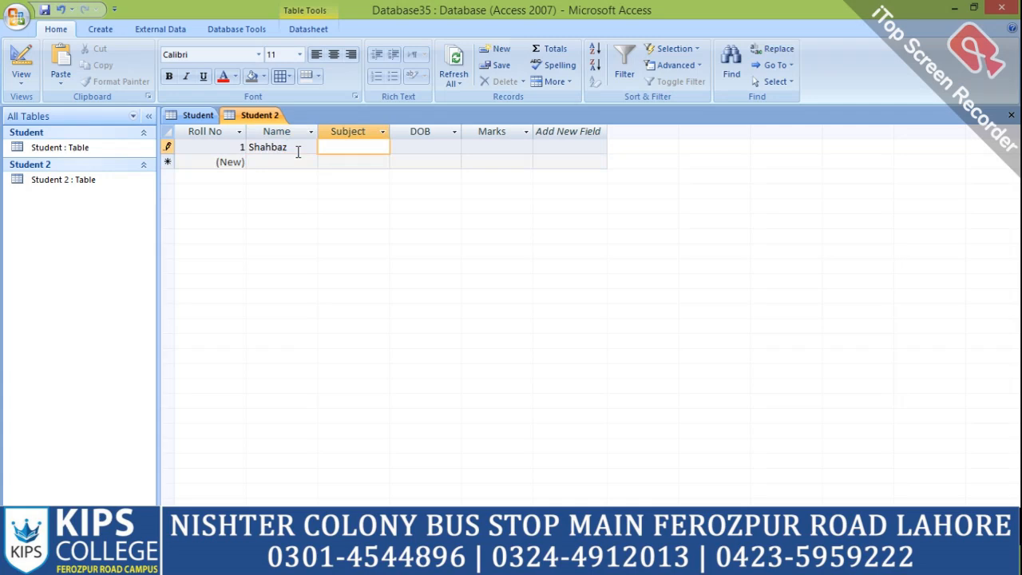
type("Science")
key("Tab")
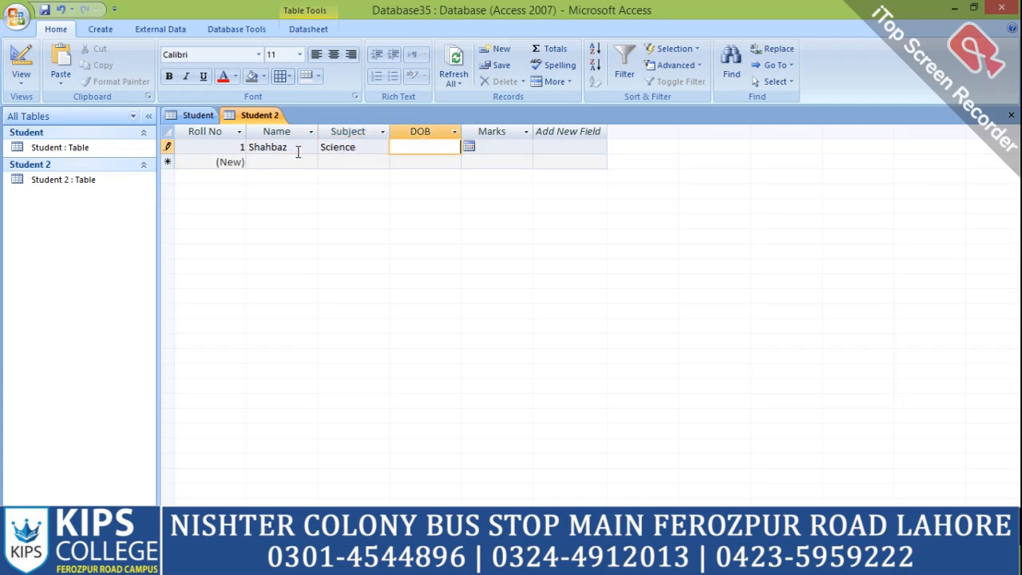
type("6-6-2000")
key("Tab")
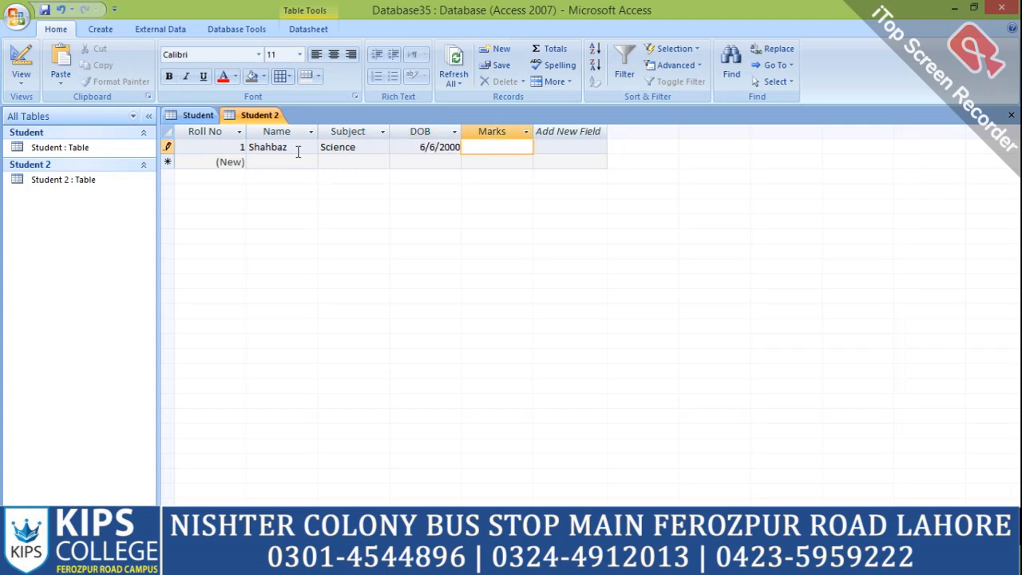
type("250")
key("Tab")
key("Tab")
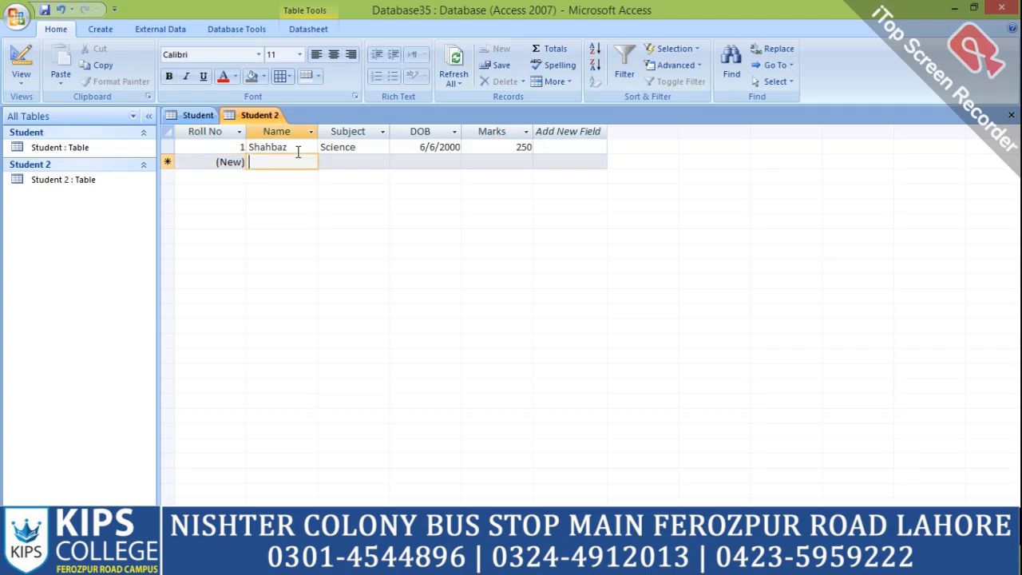
- Add a second Student 2 record with the student's name, subject Arts, the date of birth and marks 160
type("Akram")
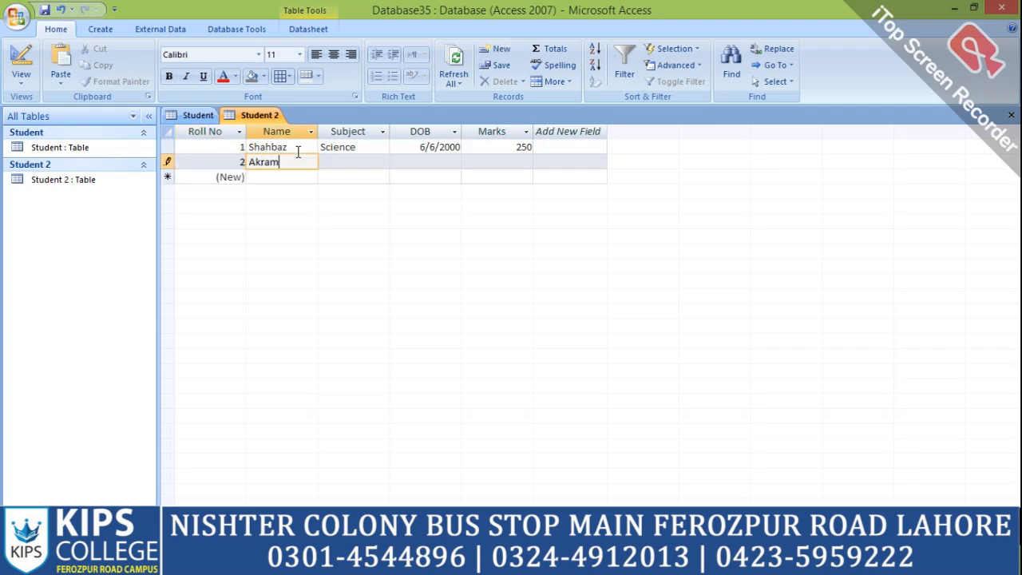
key("Tab")
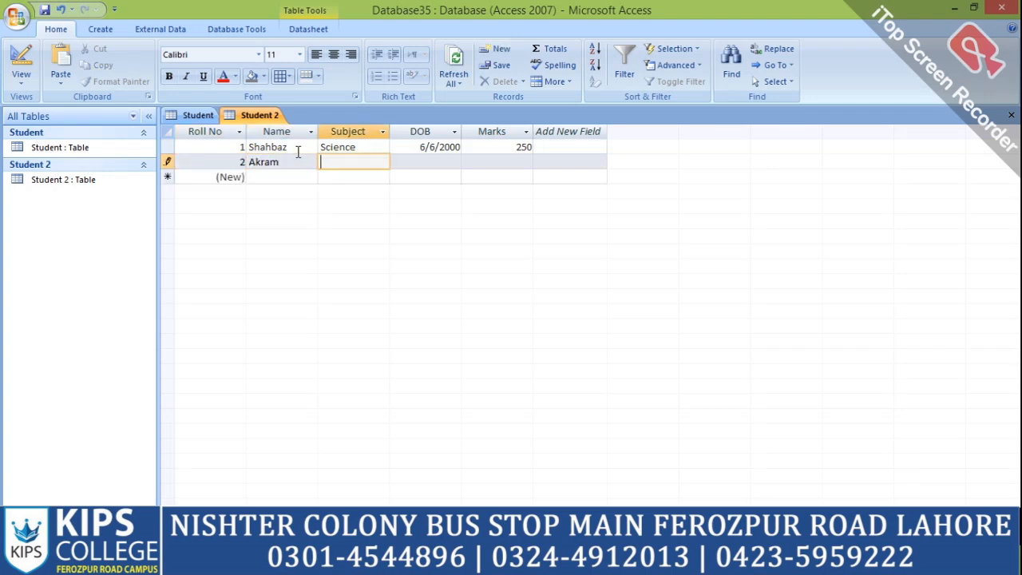
type("Arts")
key("Tab")
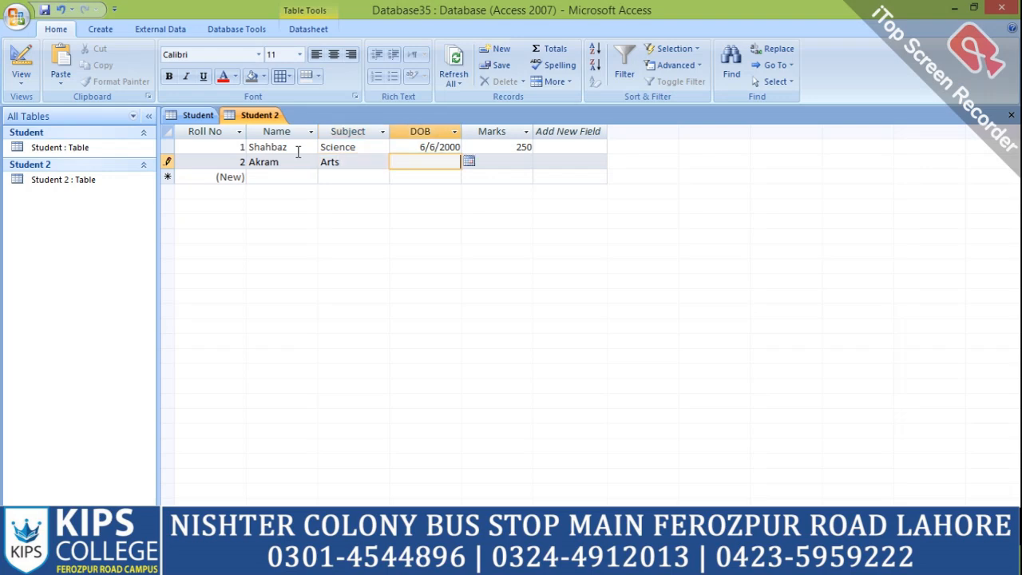
type("7-7-200")
type("000")
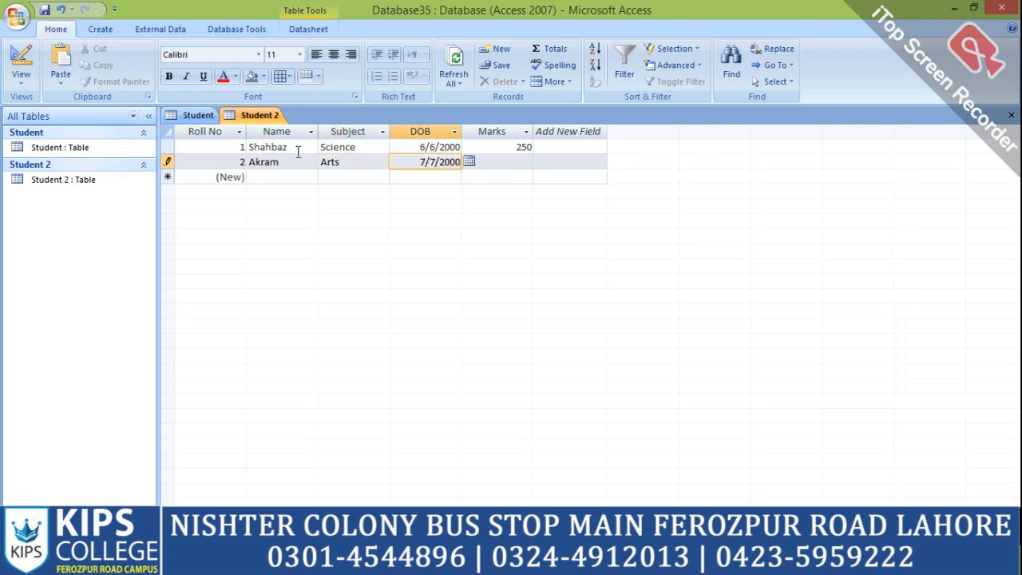
key("Tab")
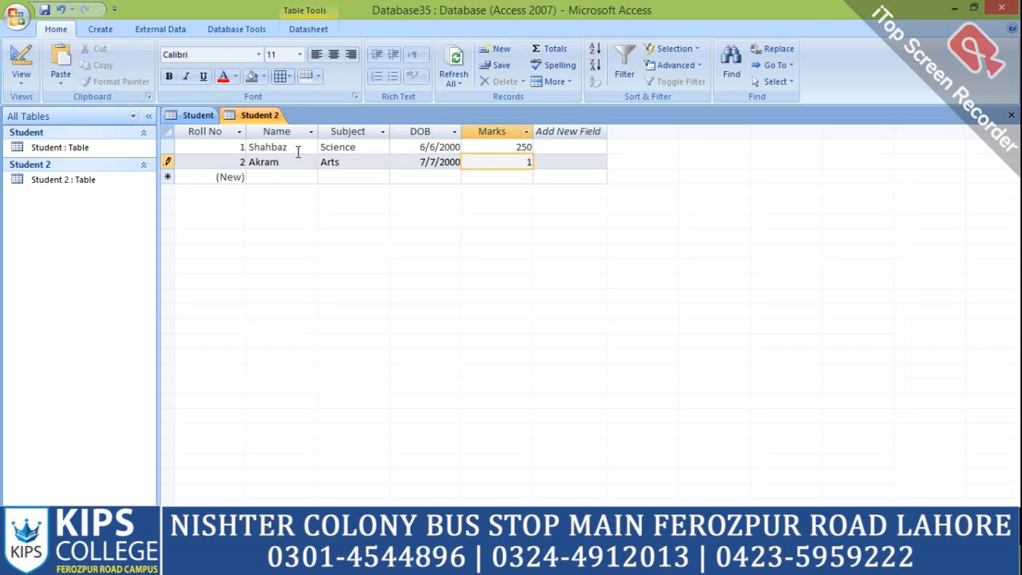
key("Tab")
key("Tab")
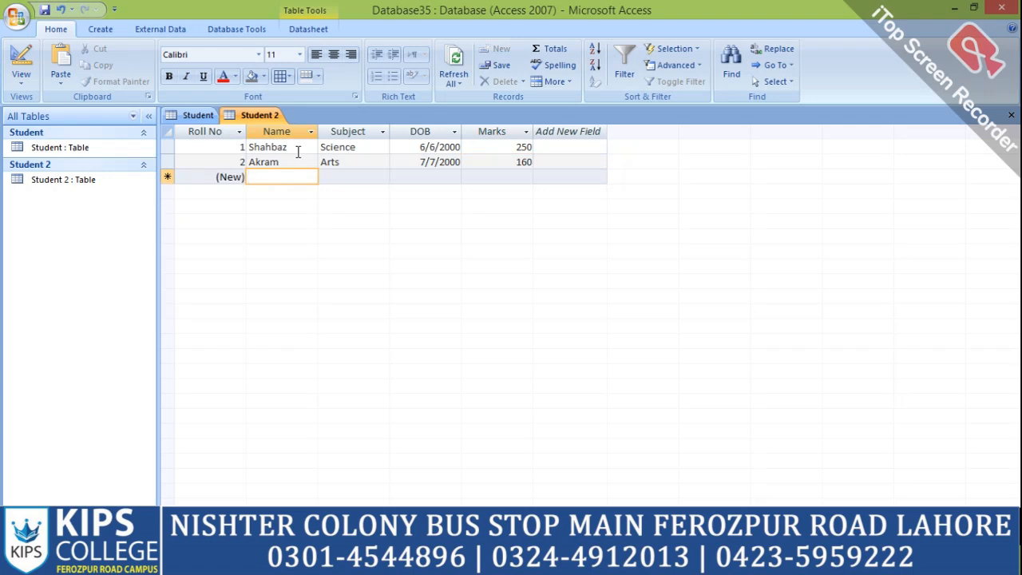
- Add a third Student 2 record with the student's name, subject Science, the date of birth and marks 240
type("A")
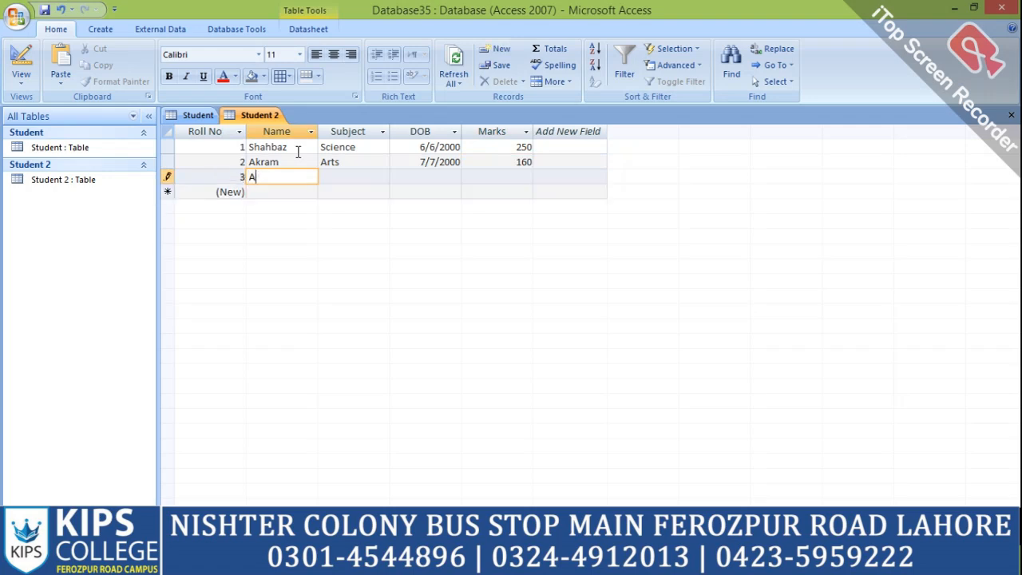
type("zhar")
key("Tab")
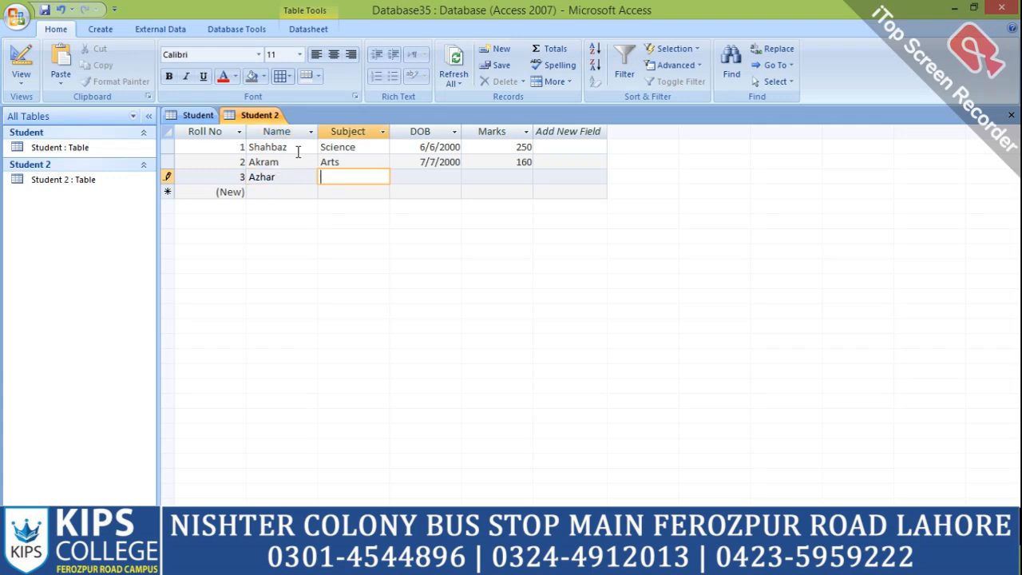
type("Scie")
key("BackSpace")
type("ience")
key("Tab")
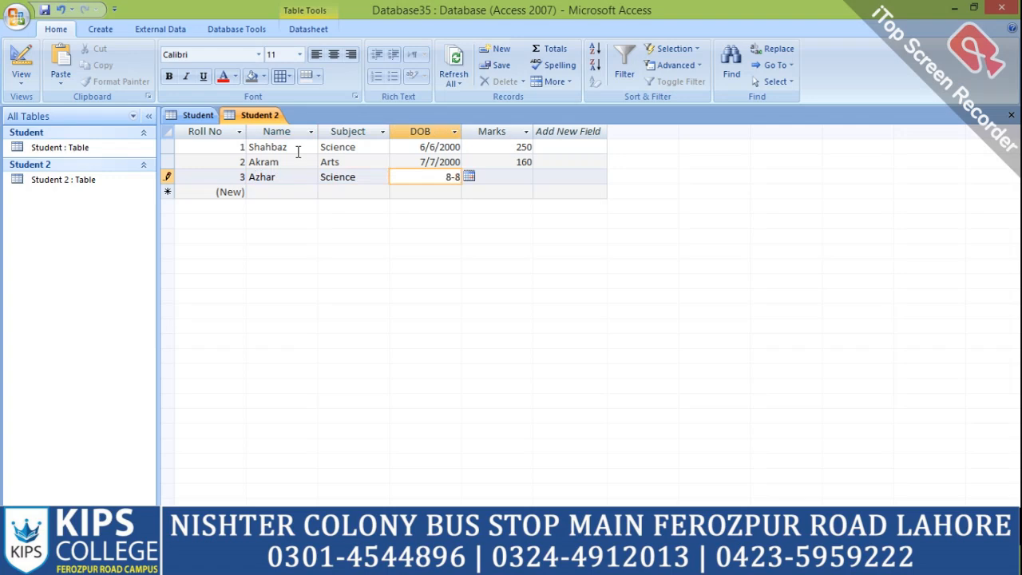
type("8-8-200")
key("Tab")
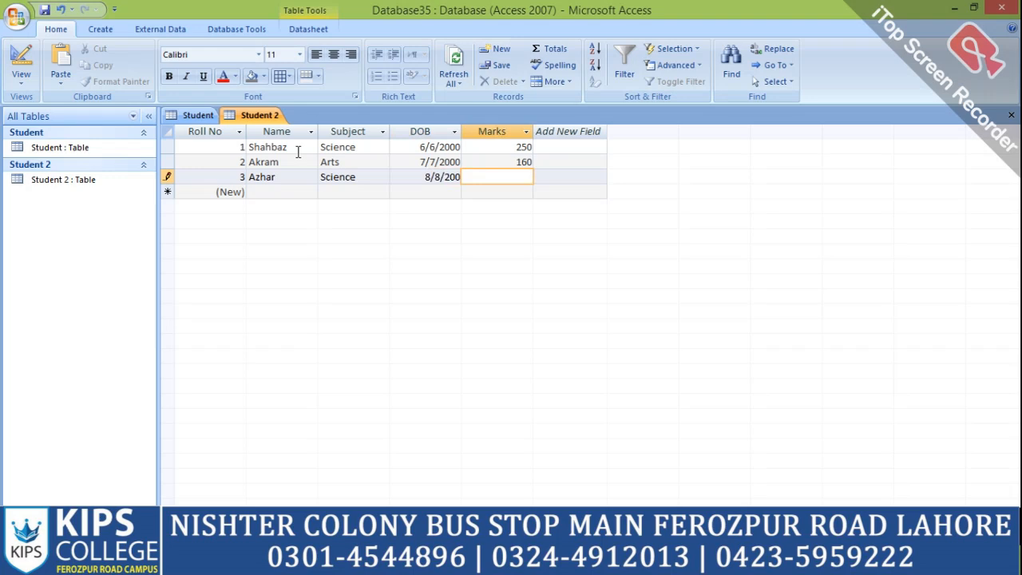
type("240")
key("Tab")
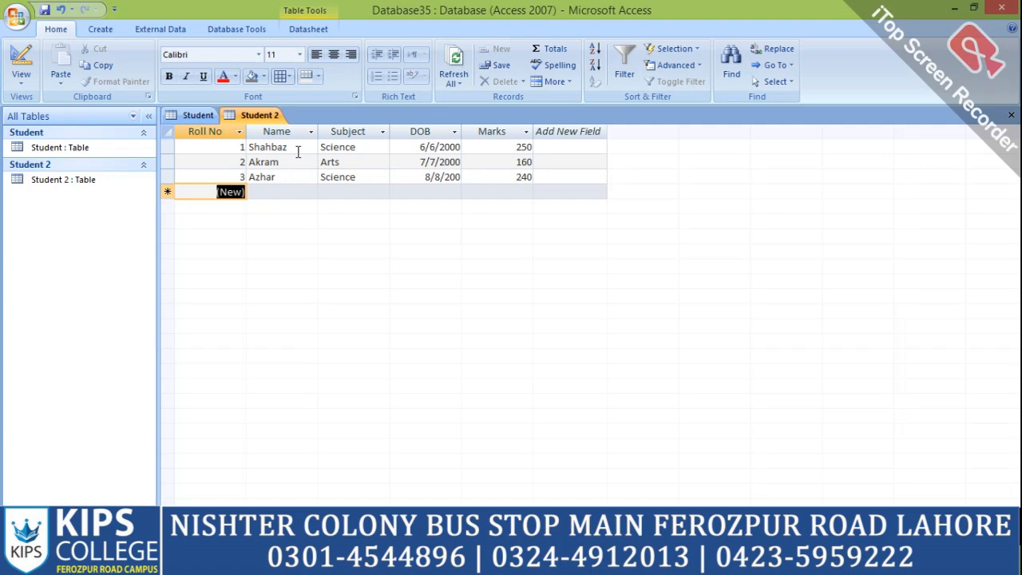
- Add a fourth Student 2 record with the student's name, subject Arts, the date of birth and marks 250
key("Tab")
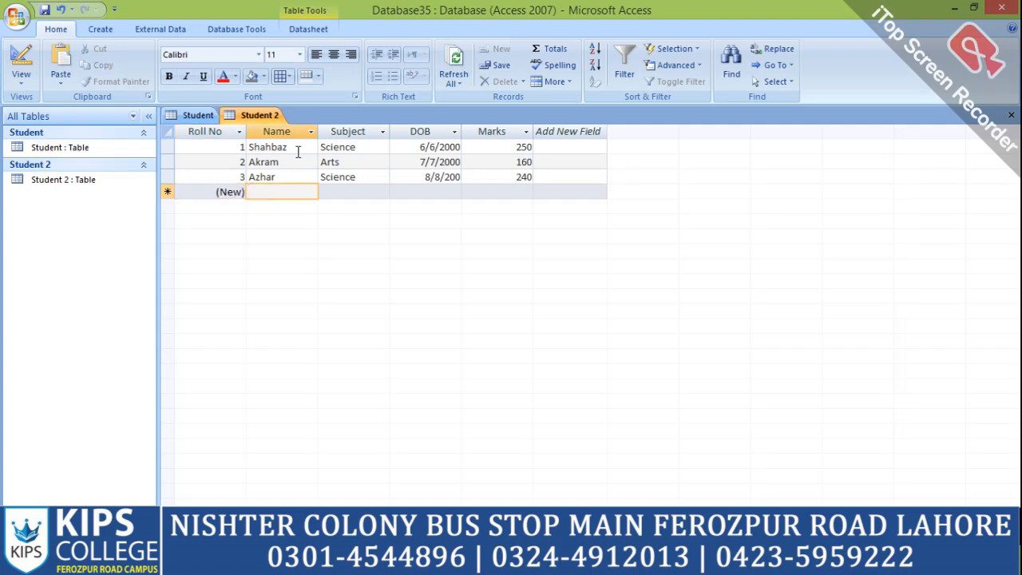
type("Afaza")
key("Tab")
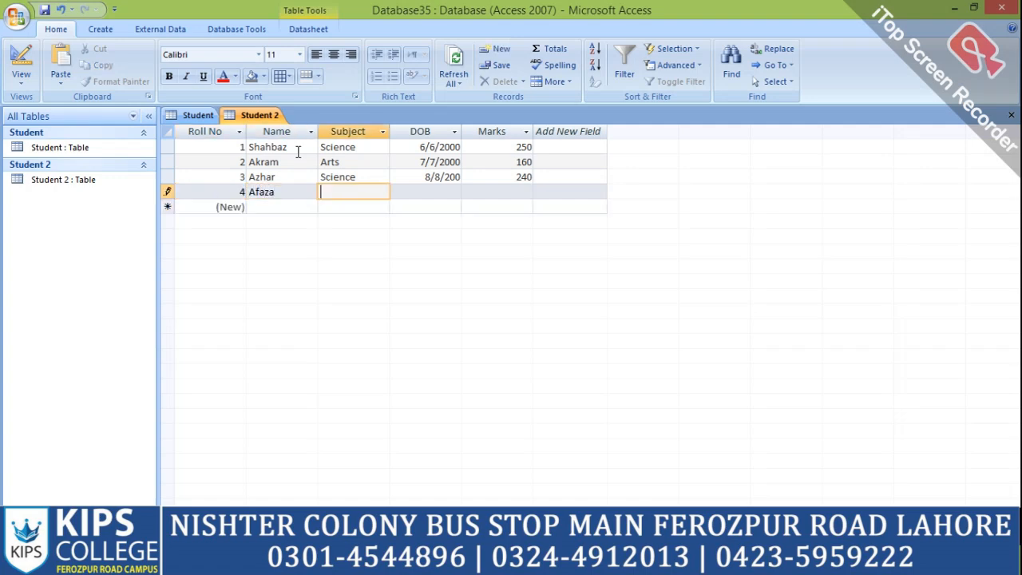
key("shift+Tab")
type("A")
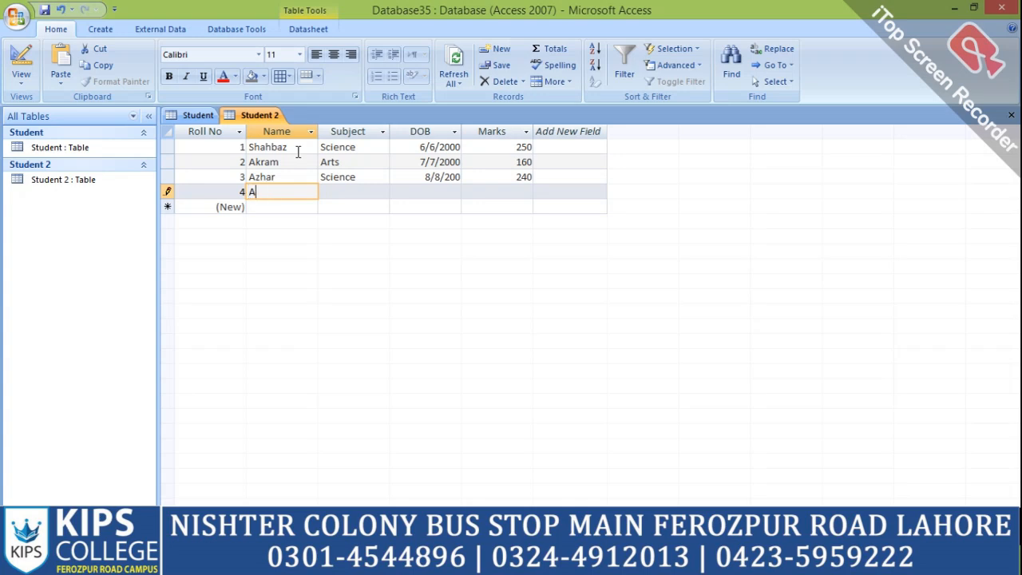
type("fzal")
key("Tab")
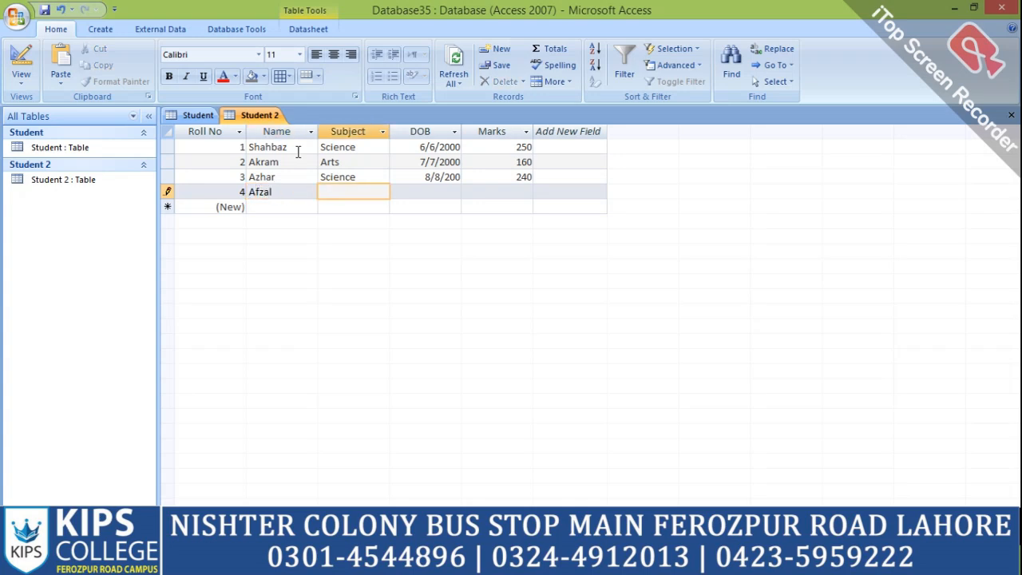
type("Arts")
key("Tab")
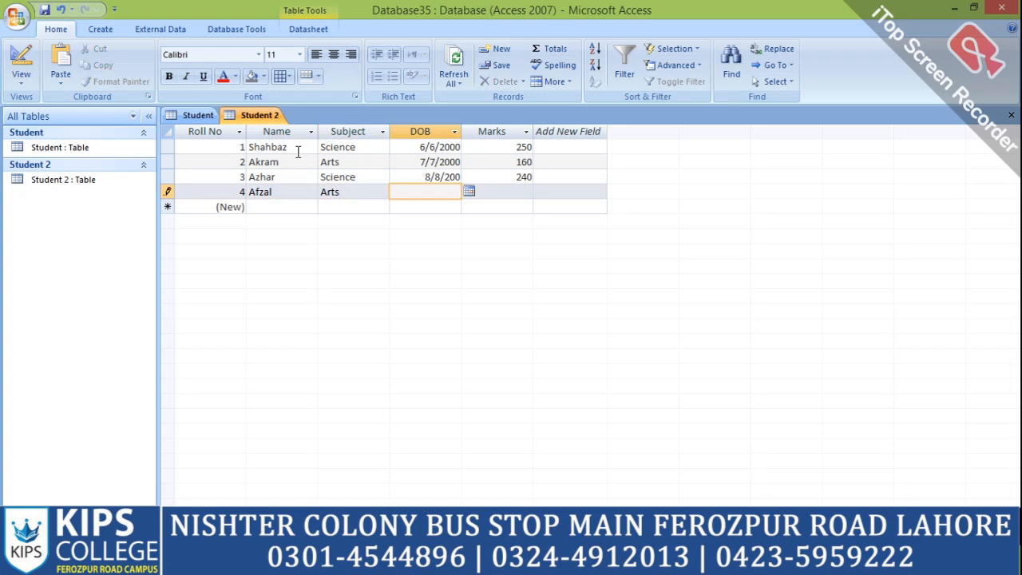
type("9-9200")
key("Tab")
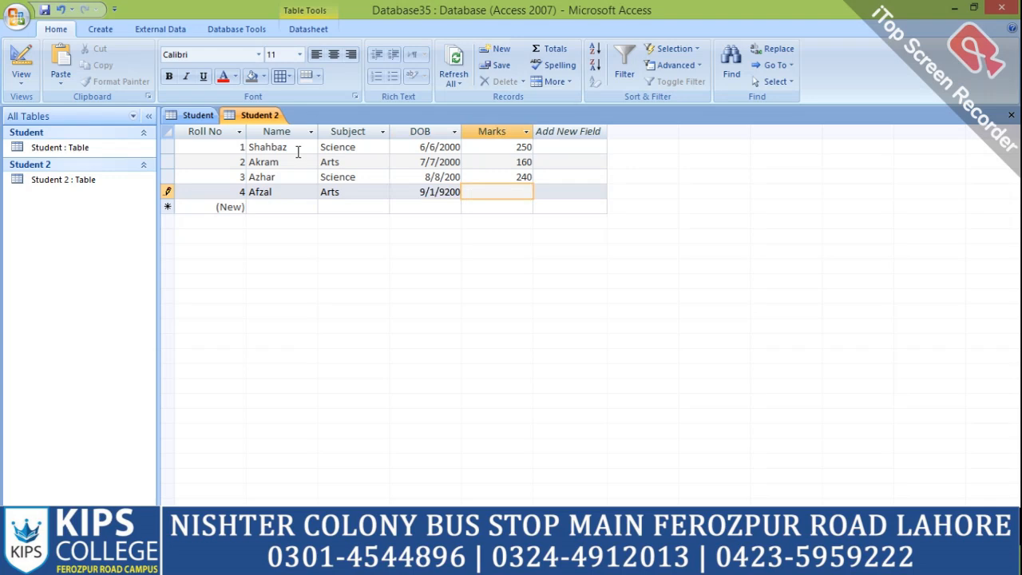
type("250")
key("Tab")
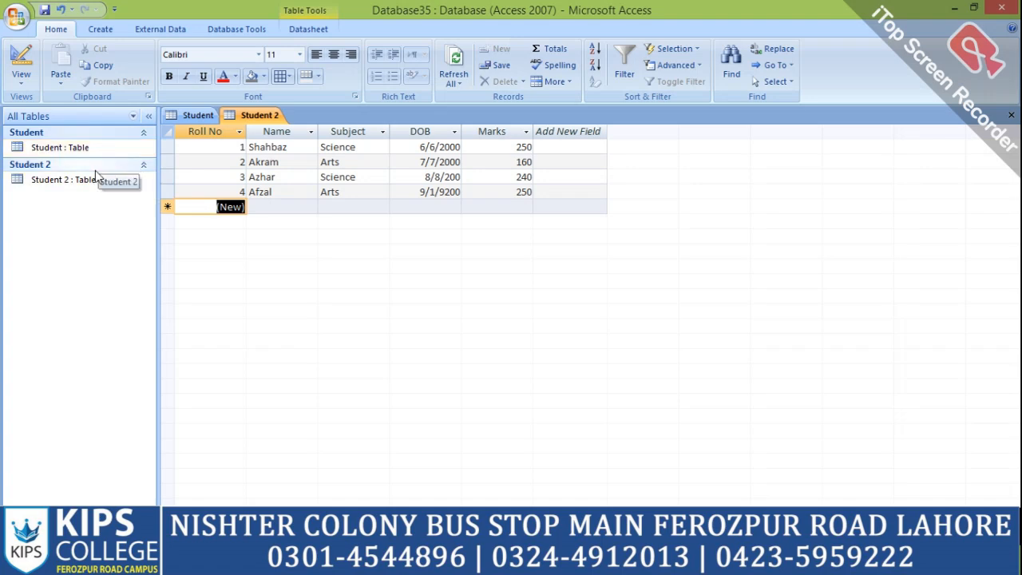
- Close the open Student 2 and Student tables
right_click(254, 119)
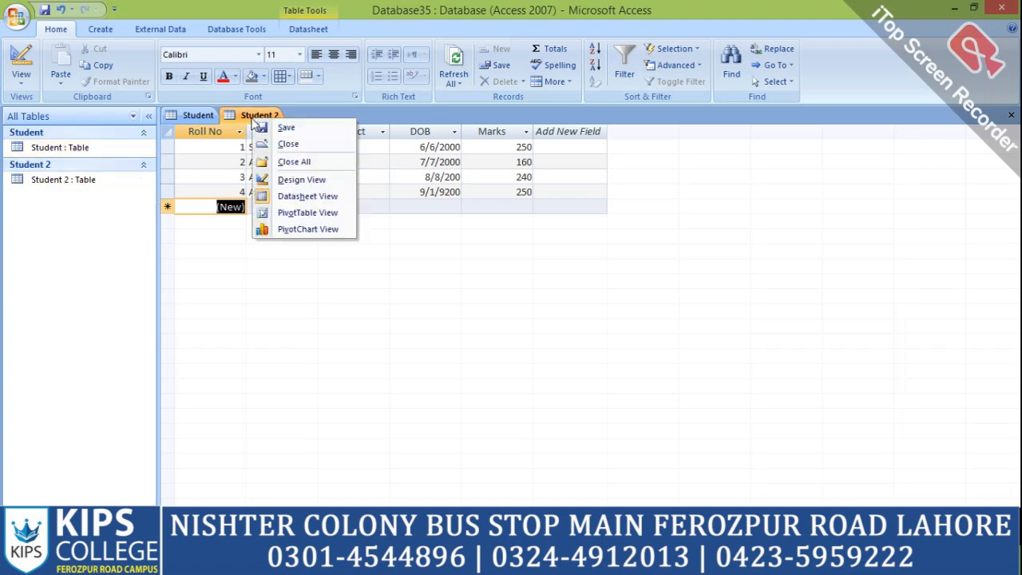
left_click(283, 144)
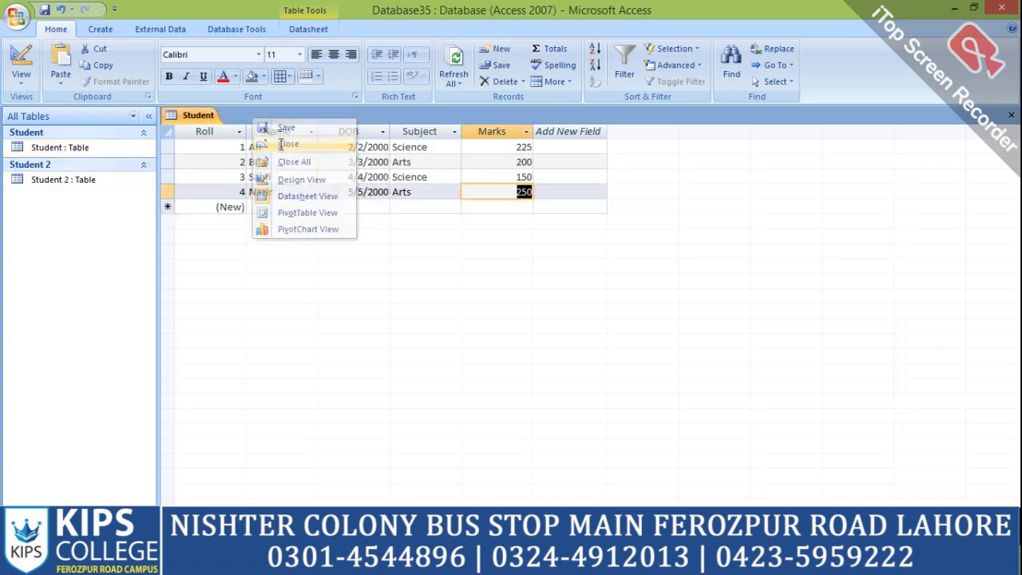
right_click(199, 121)
left_click(235, 148)
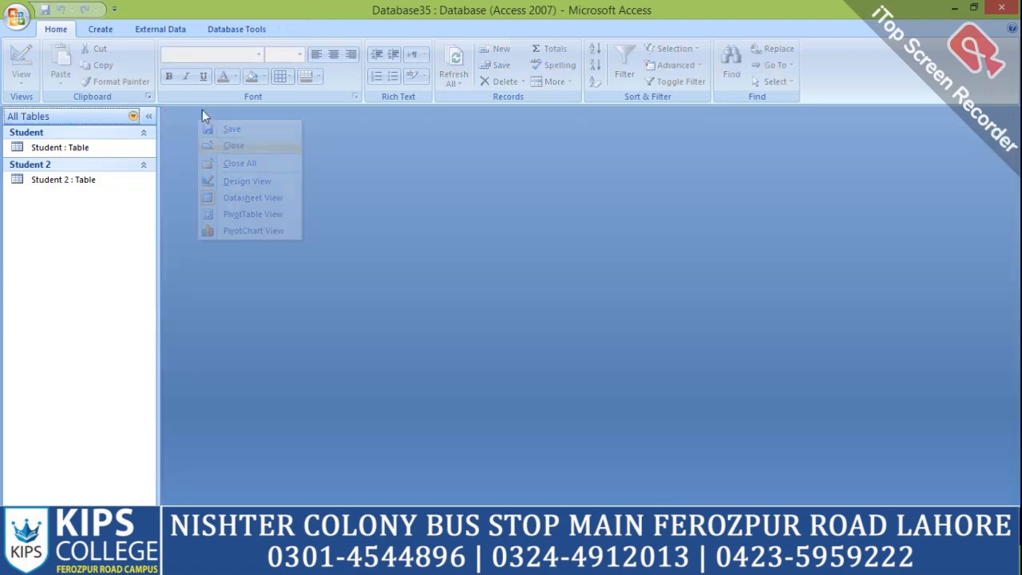
left_click(114, 32)
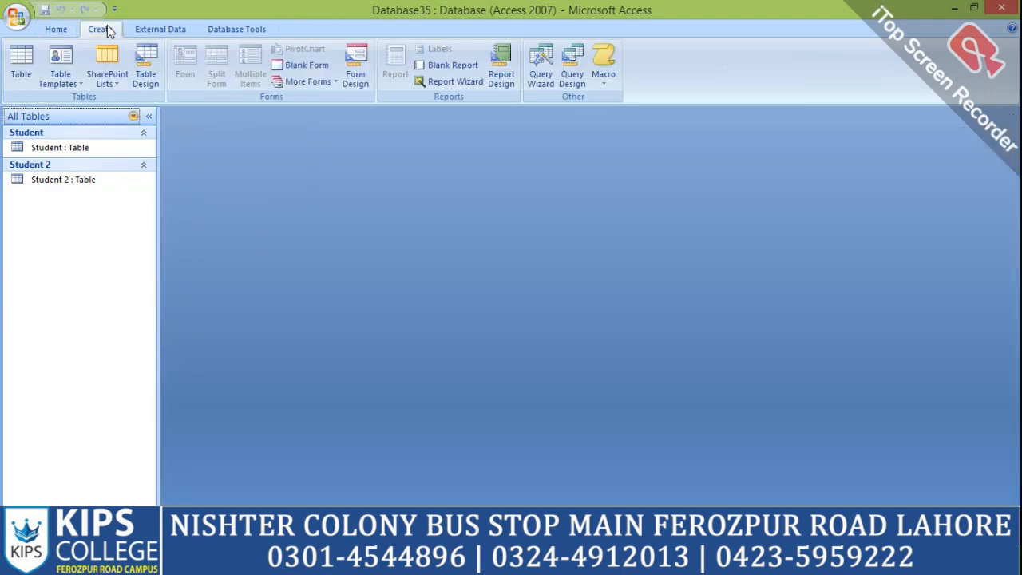
left_click(357, 84)
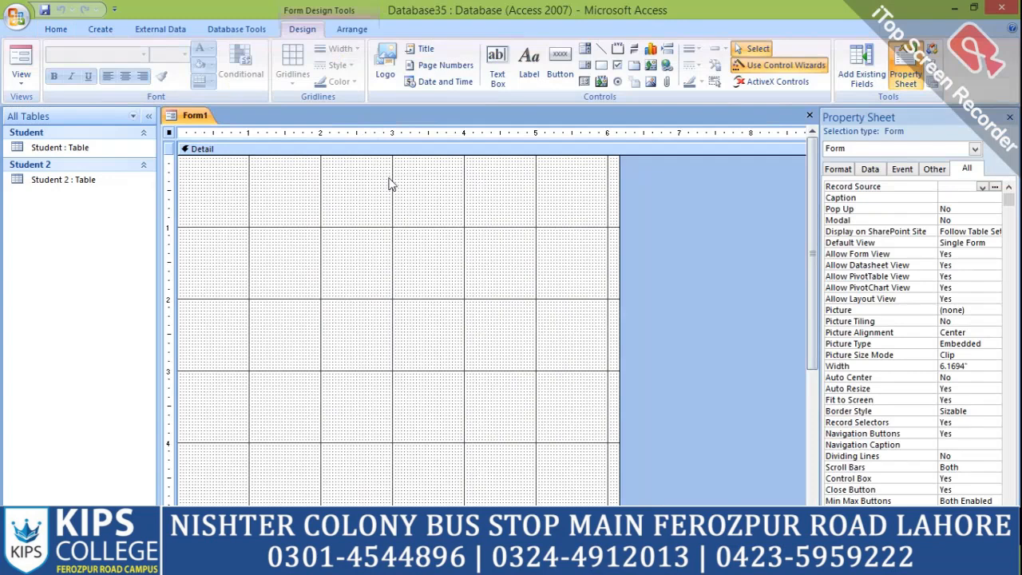
left_click(101, 32)
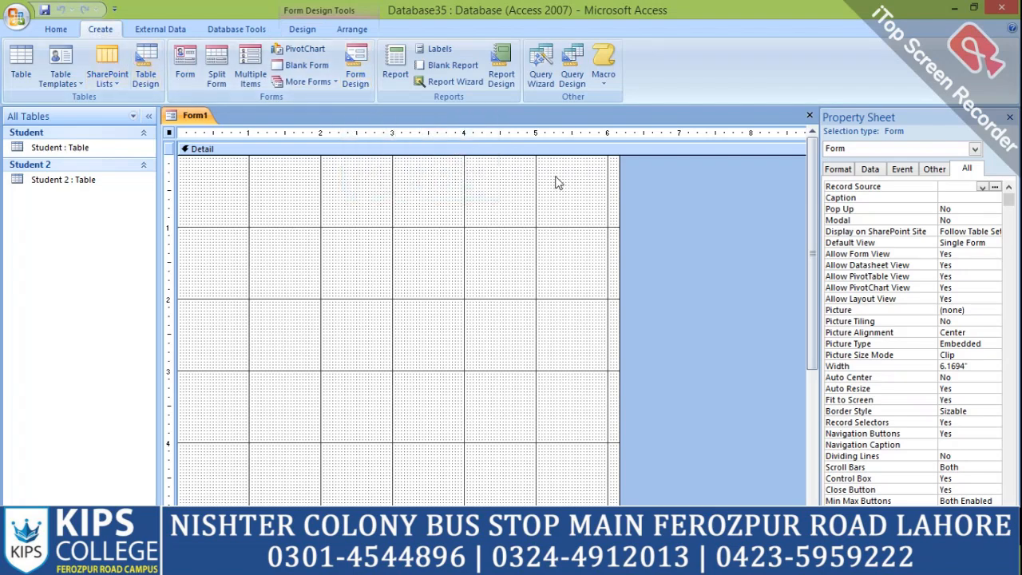
left_click(339, 271)
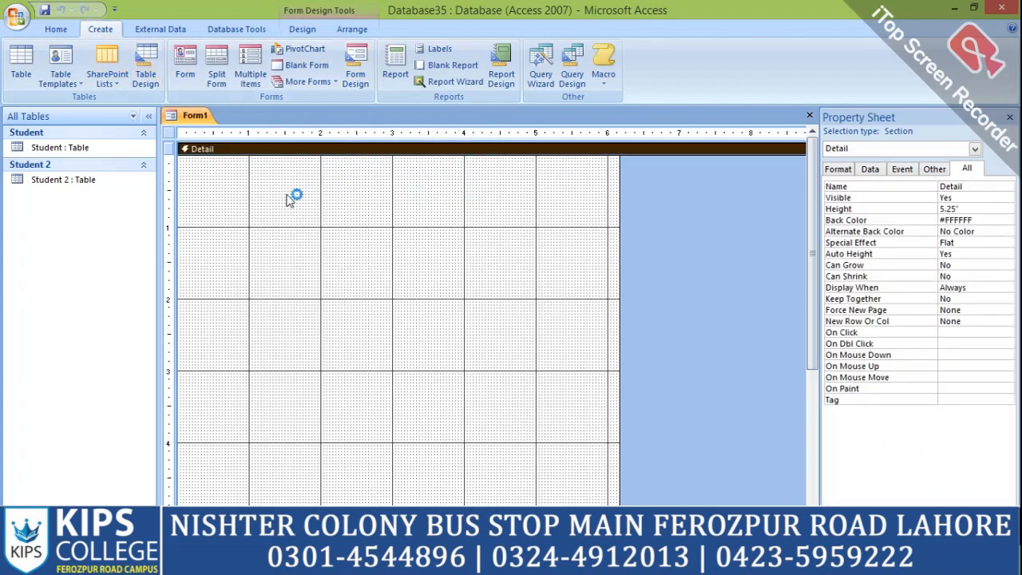
right_click(199, 118)
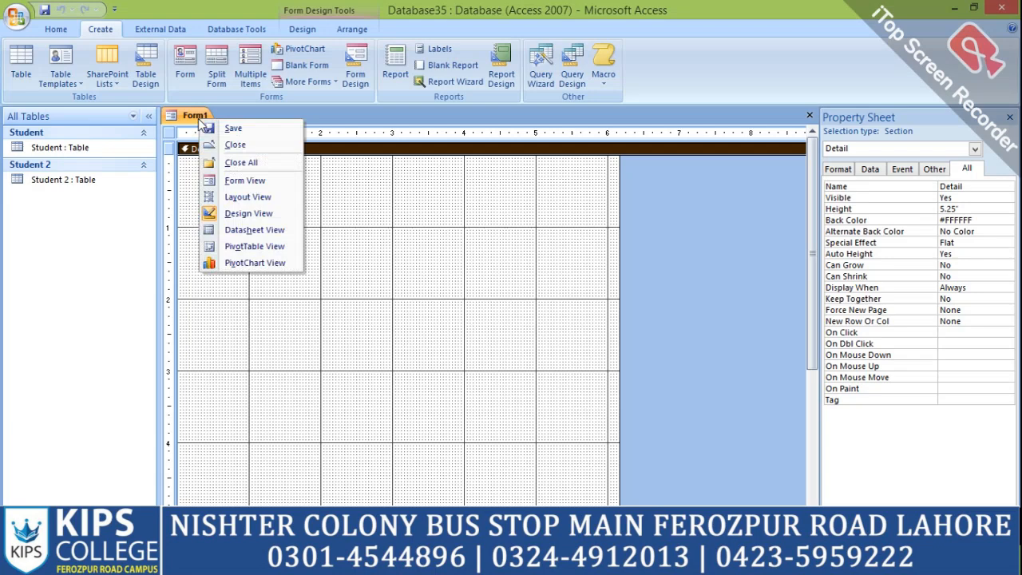
left_click(231, 148)
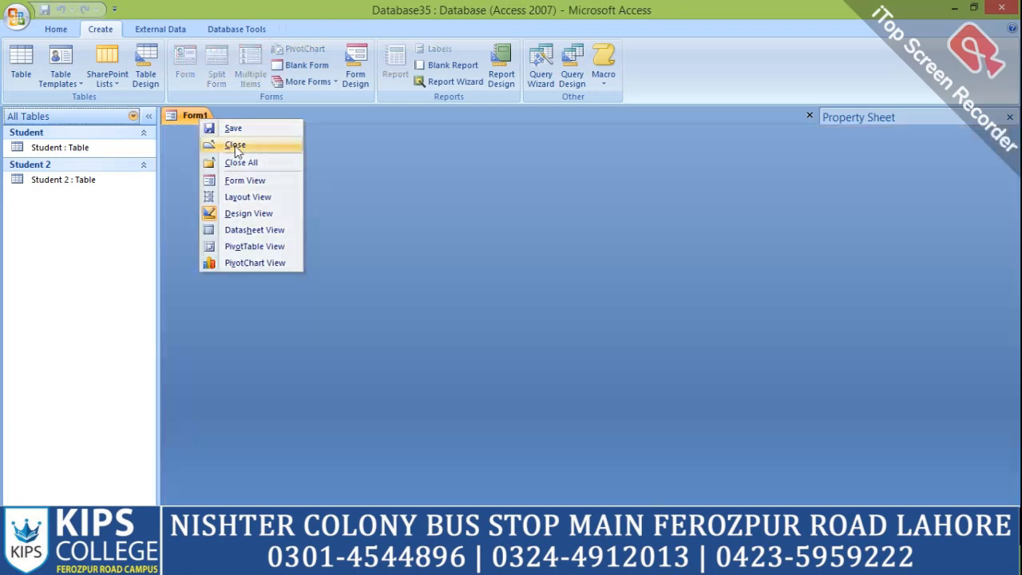
- Create a blank form in Design view and draw a tab control about 4.92" wide and 2.29" high in its Detail section
left_click(355, 80)
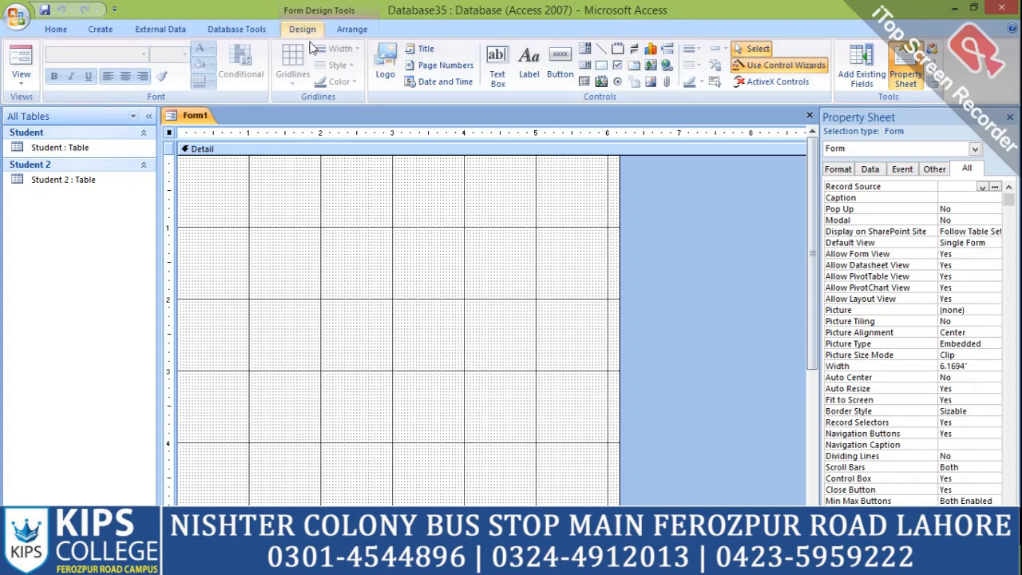
left_click(636, 69)
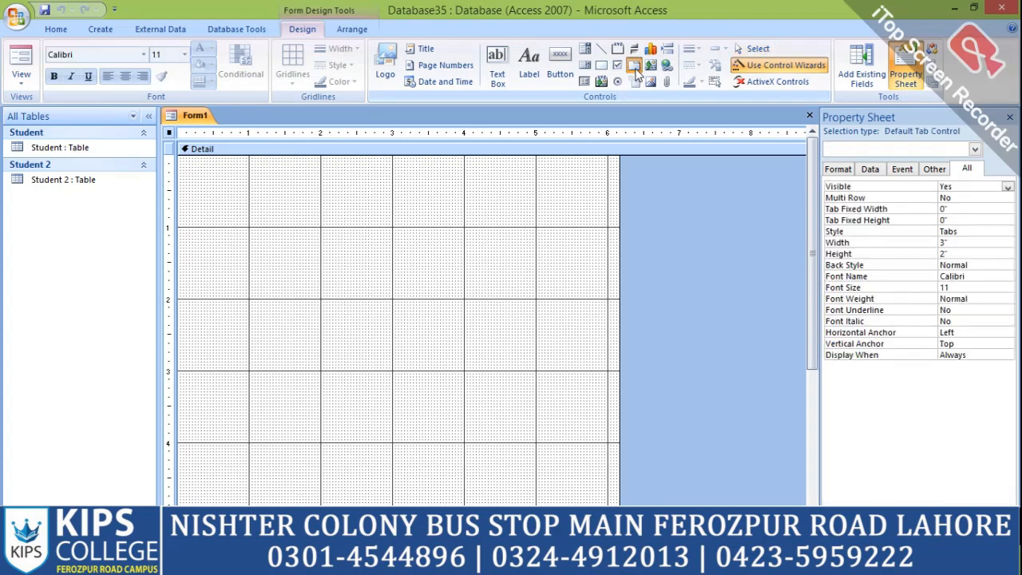
left_click_drag(206, 194, 560, 358)
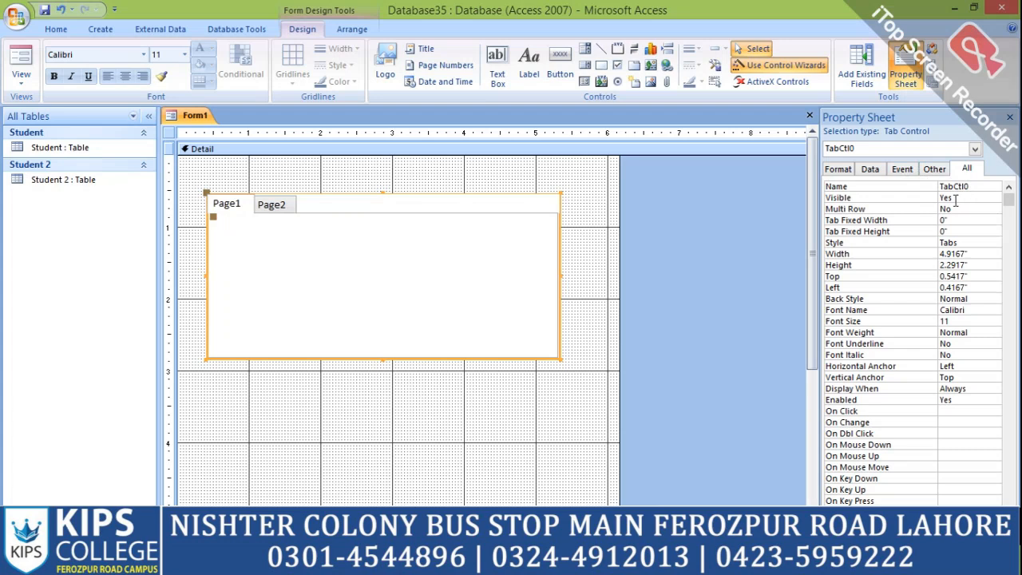
- Set the caption of the tab control's first page to 9Th
left_click(943, 170)
left_click(959, 171)
left_click(227, 204)
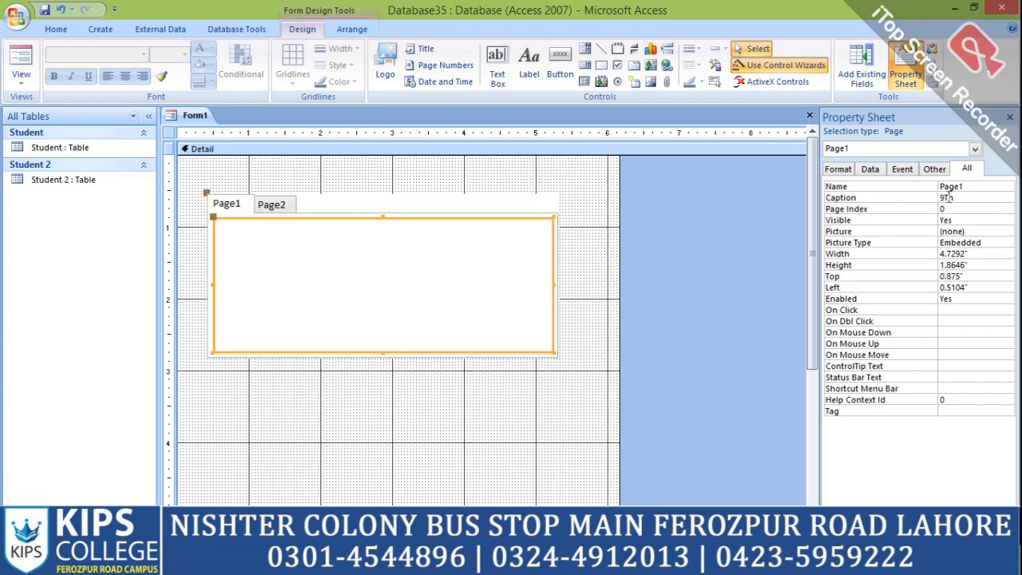
key("Return")
- Set the caption of the tab control's second page to 10th
left_click(272, 206)
left_click(272, 203)
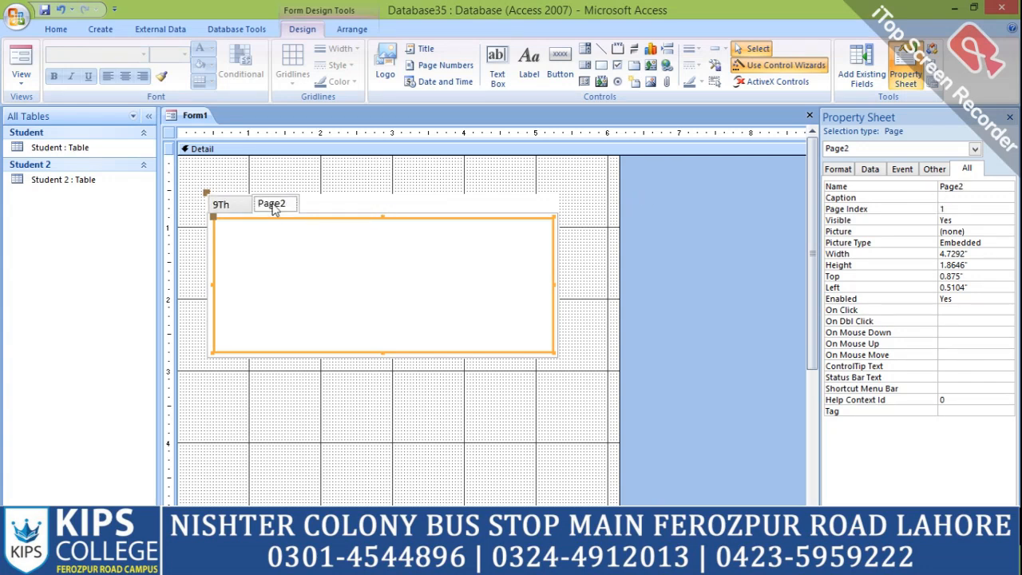
left_click(952, 198)
key("Return")
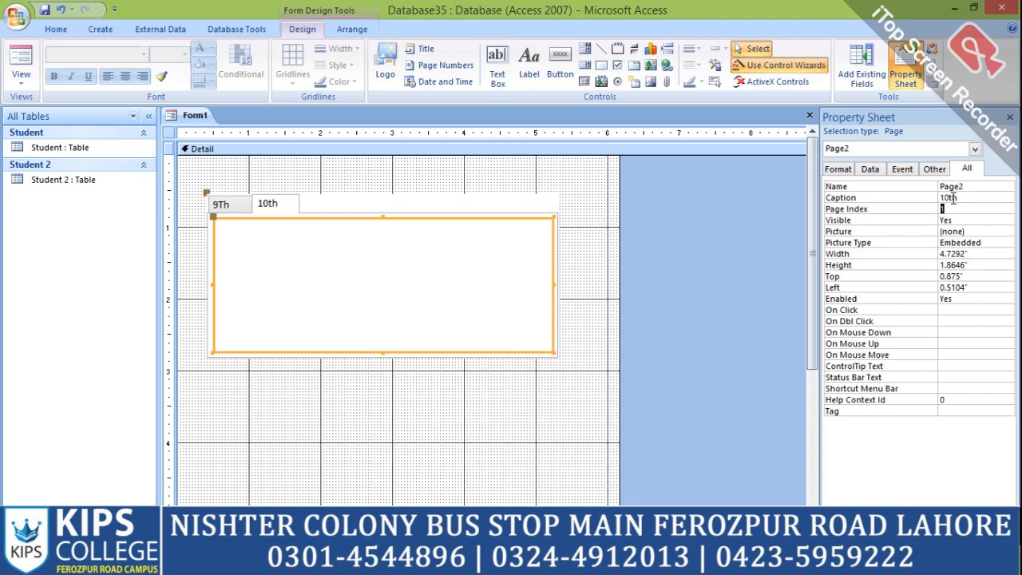
- Add the Student table to the 9Th page as a subform, keeping the suggested name Student subform
left_click(231, 209)
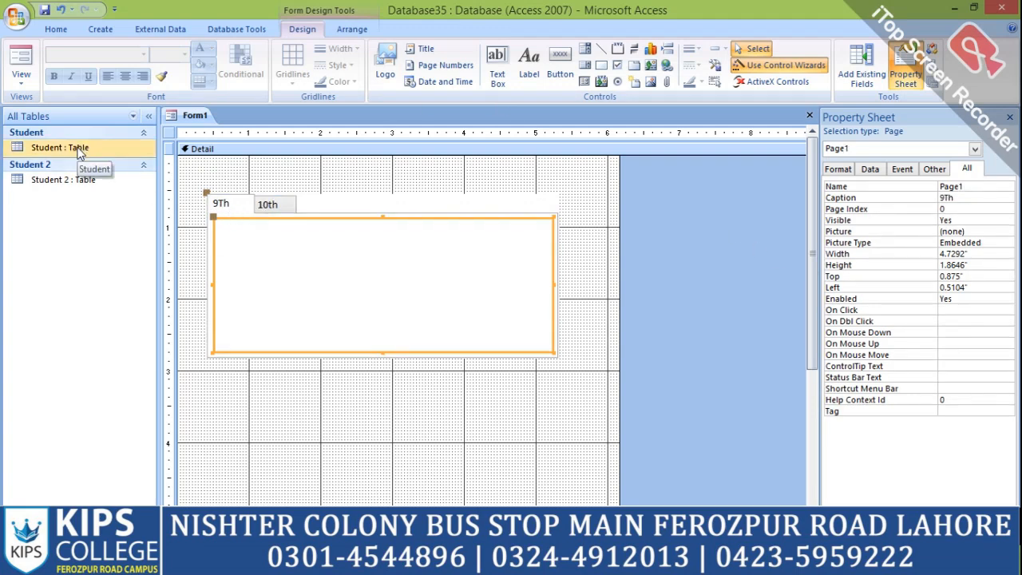
left_click_drag(78, 150, 304, 267)
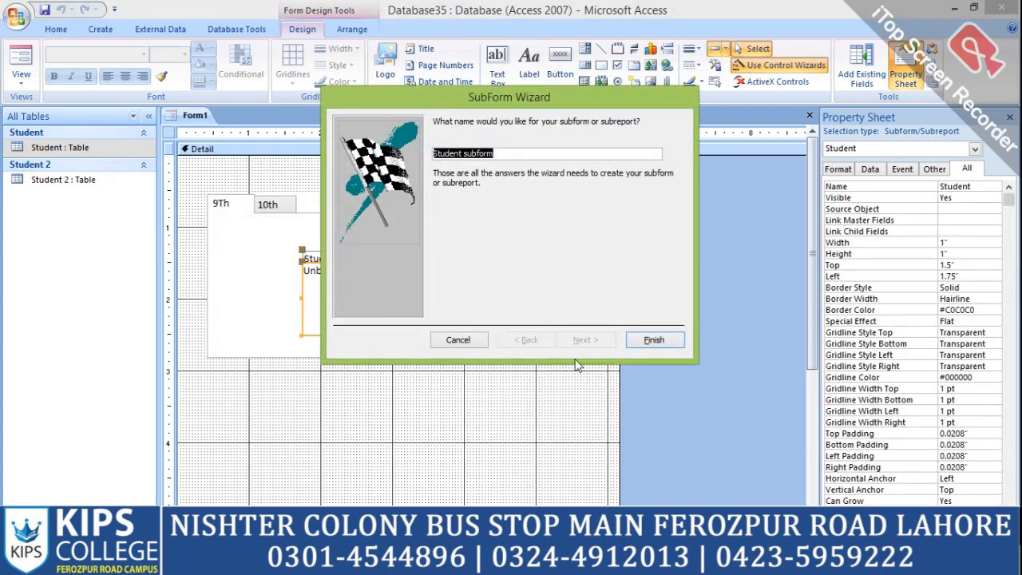
left_click(652, 339)
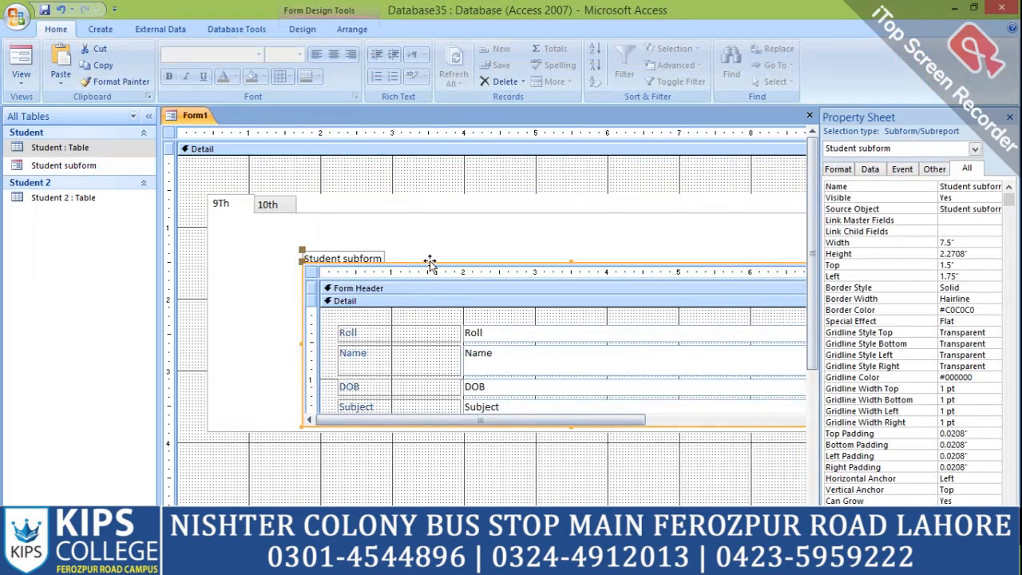
- Move the Student subform toward the upper-left corner of the 9Th page and delete its label
left_click_drag(430, 261, 346, 234)
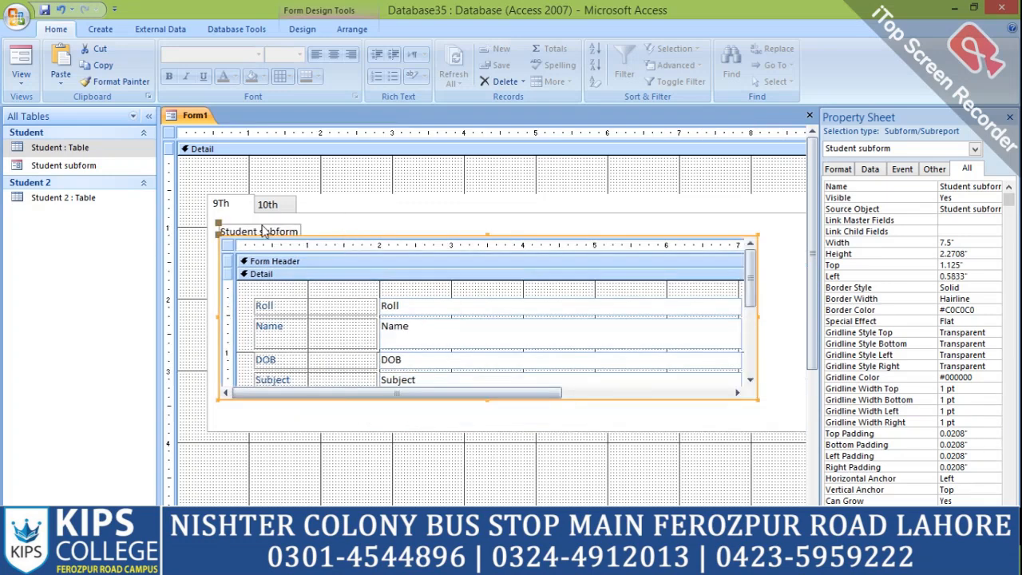
left_click(330, 235)
left_click(284, 233)
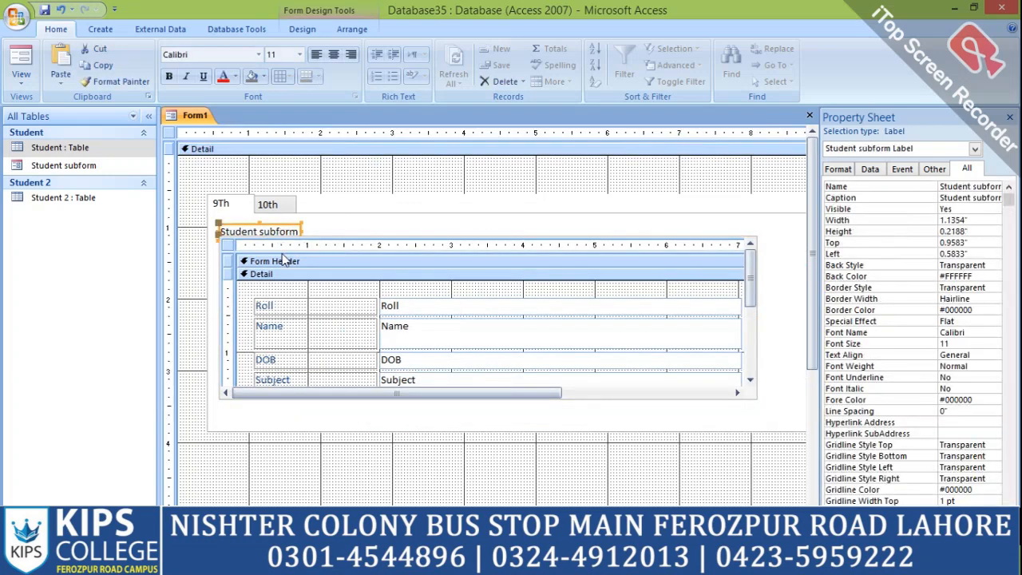
key("Delete")
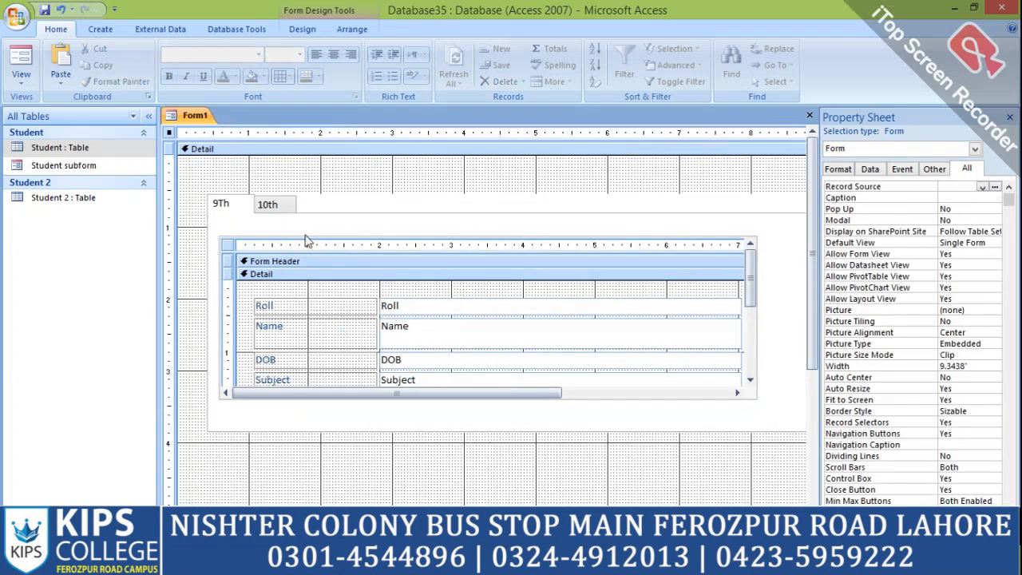
- Move the Student subform into the 9Th page's upper-left corner and enlarge it to about 7.96" wide and 2.79" high
left_click(303, 238)
left_click_drag(296, 230, 293, 220)
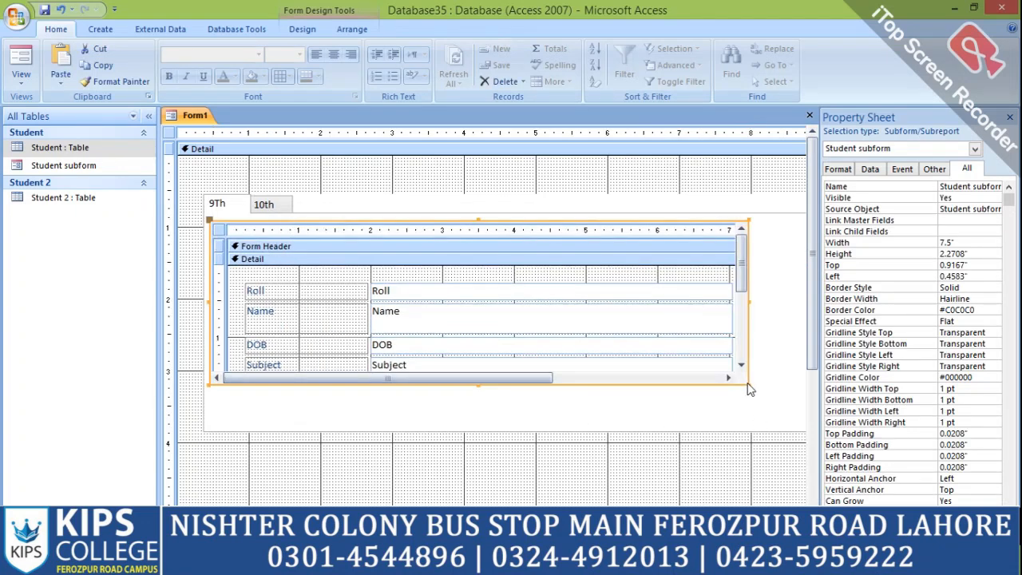
left_click_drag(749, 384, 782, 423)
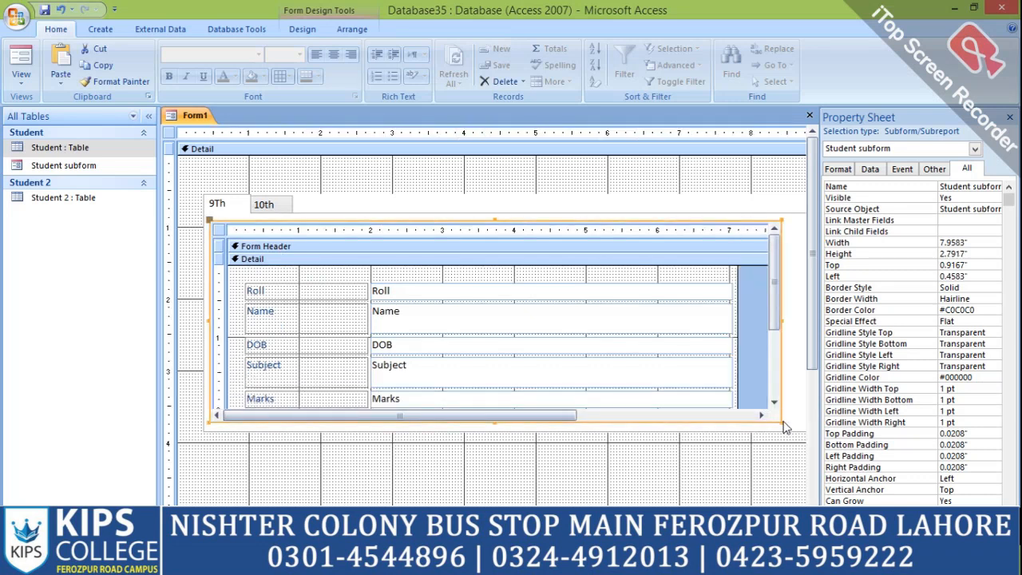
- Enlarge the Student subform on the 9Th page to about 8" wide and 2.92" high
left_click_drag(783, 428, 786, 438)
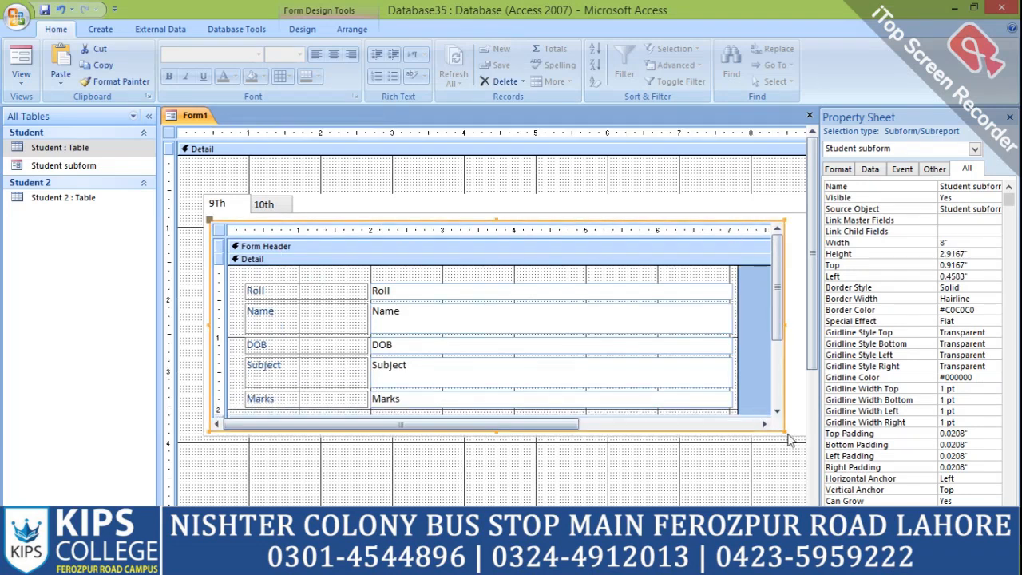
- Add the Student 2 table to the 10th page as a subform, keeping the suggested name Student 2 subform
left_click(266, 206)
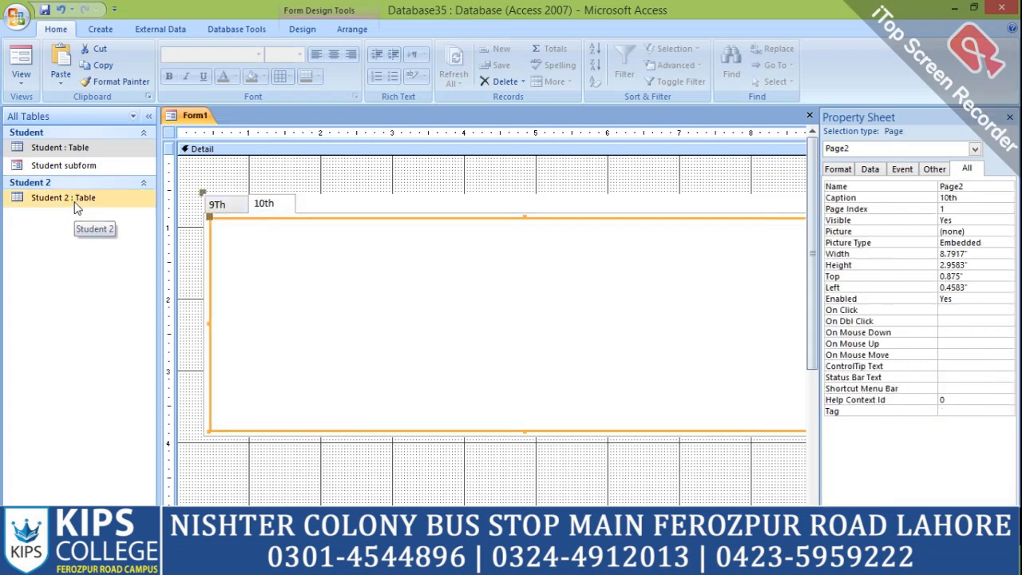
left_click_drag(78, 208, 320, 297)
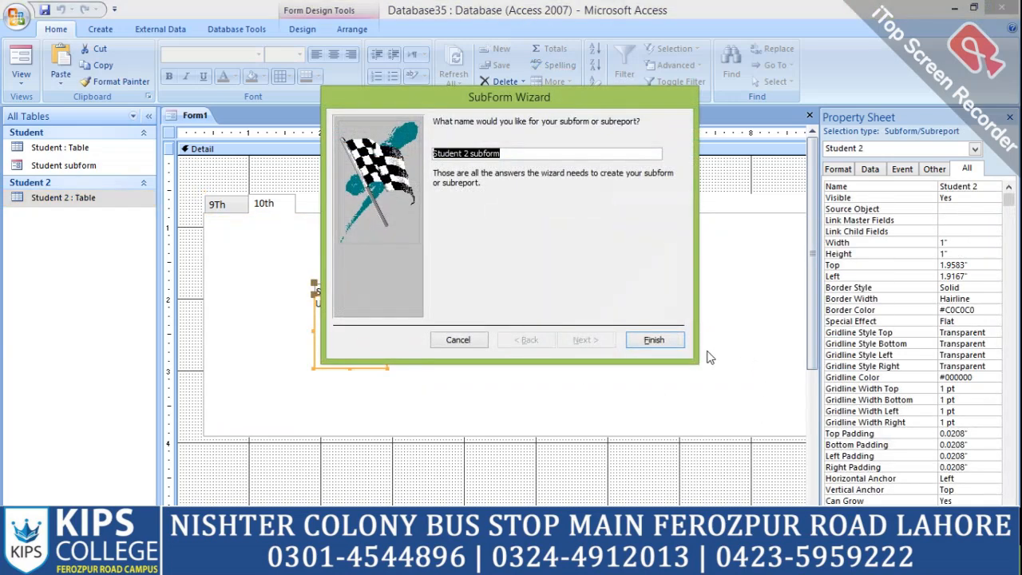
left_click(653, 342)
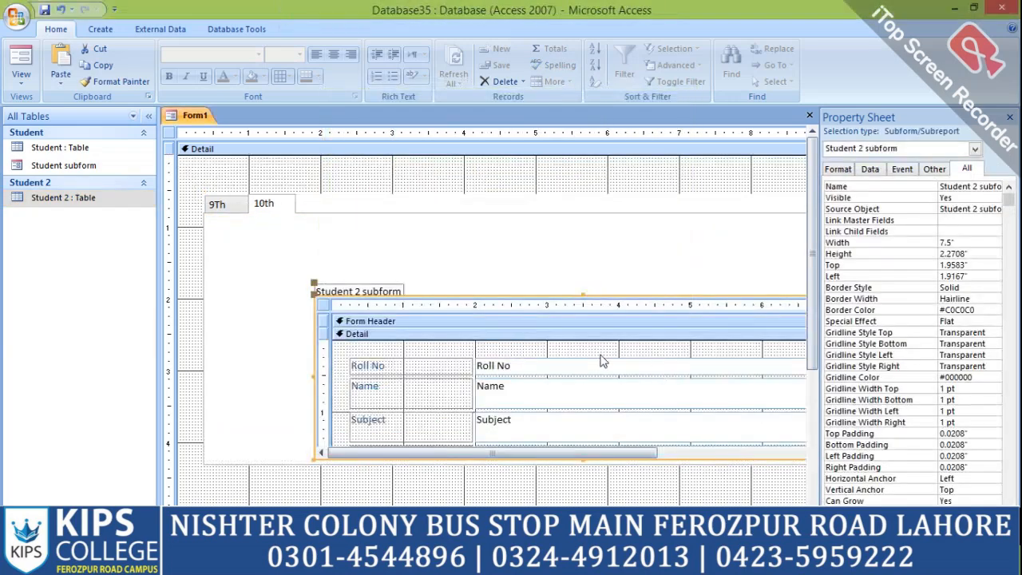
- Delete the label of the Student 2 subform on the 10th page
left_click(445, 287)
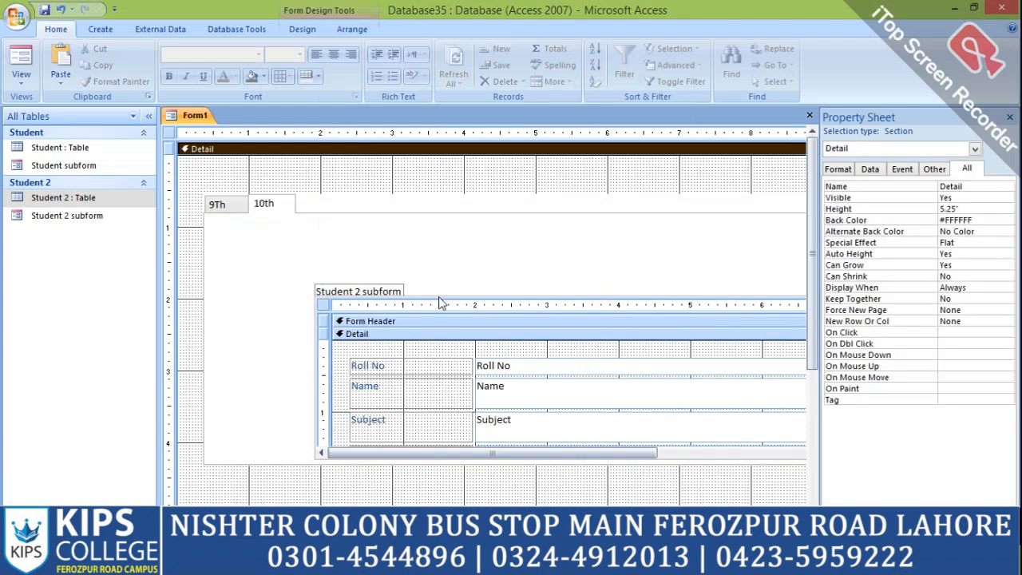
left_click(438, 296)
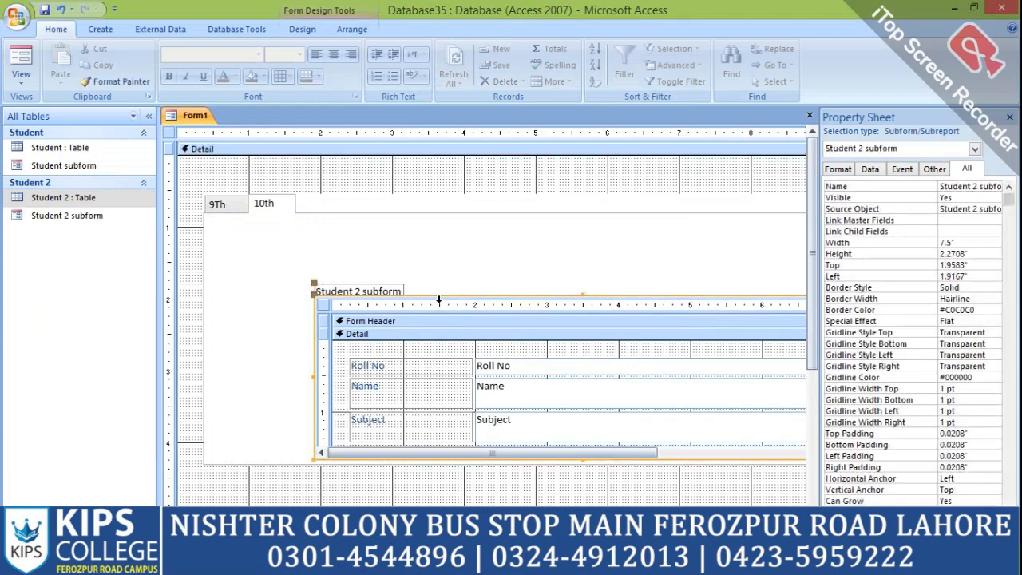
left_click(383, 292)
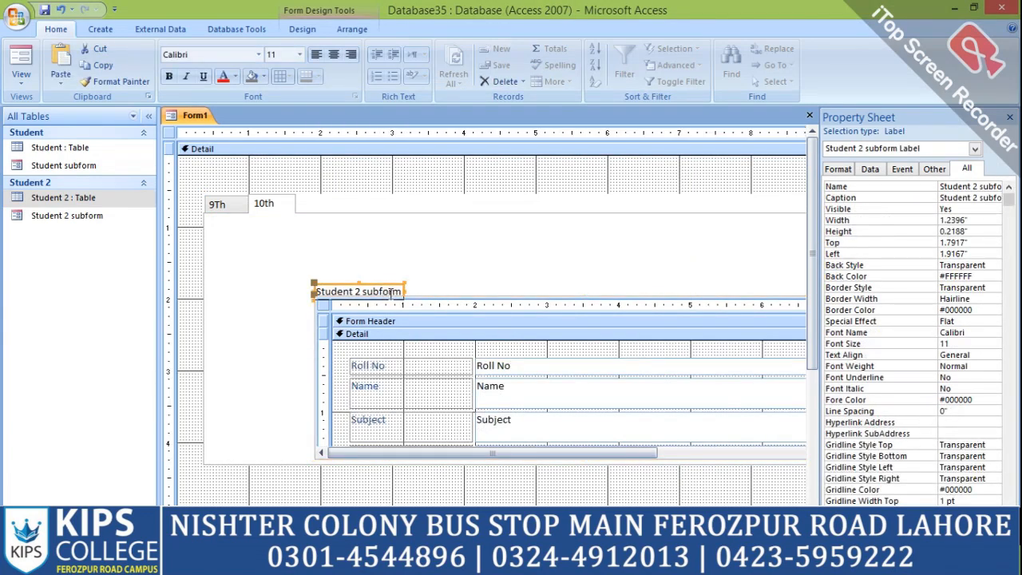
key("Delete")
- Move the Student 2 subform into the 10th page's upper-left corner and enlarge it to about 8.29" wide and 3.29" high
left_click_drag(414, 298, 306, 215)
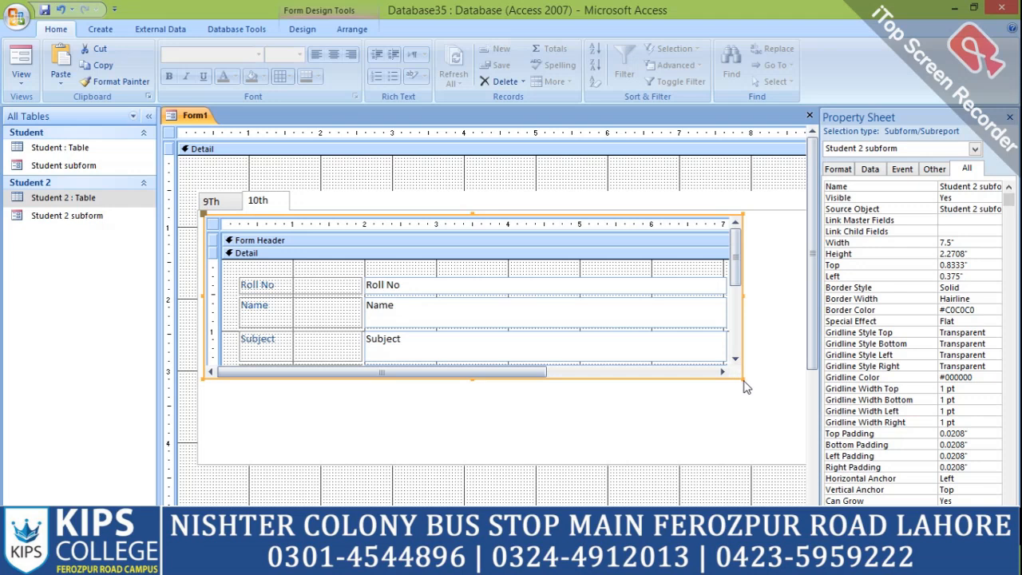
left_click_drag(740, 379, 799, 452)
- Save the form under the name tabs
key("ctrl+s")
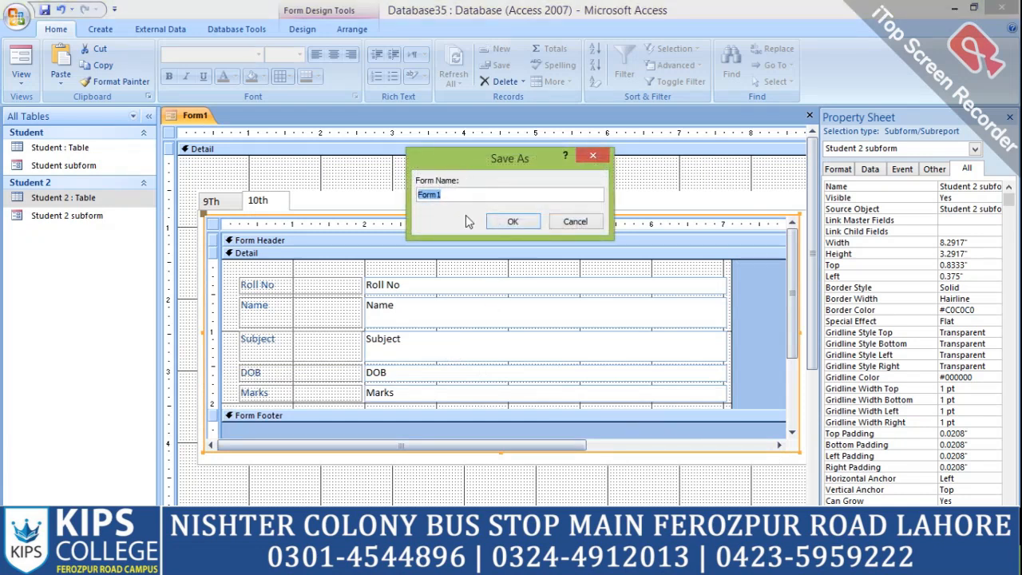
type("tabs")
key("Return")
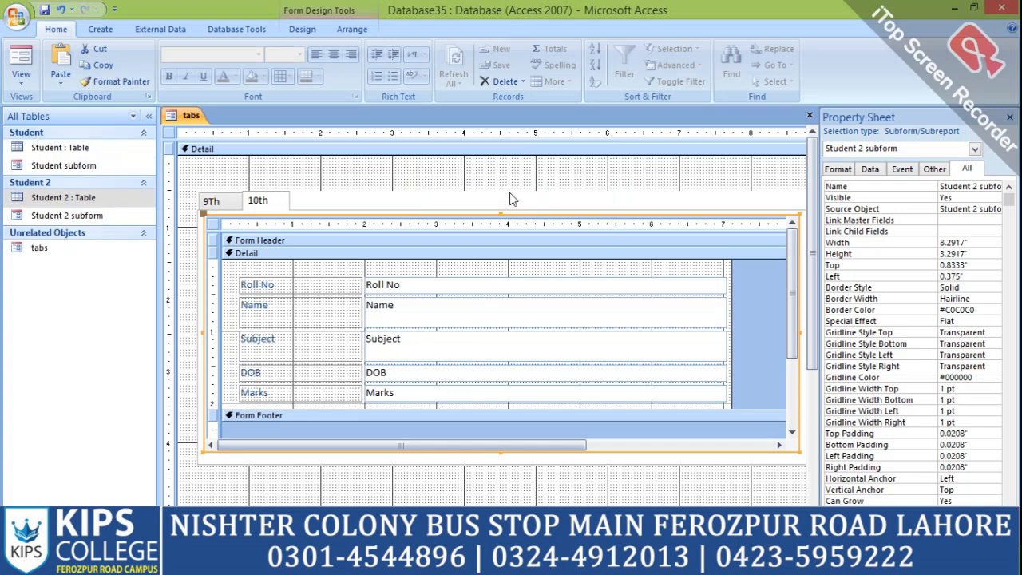
- Show the tabs form in Form View and examine the student records on its 9Th and 10th pages
right_click(182, 117)
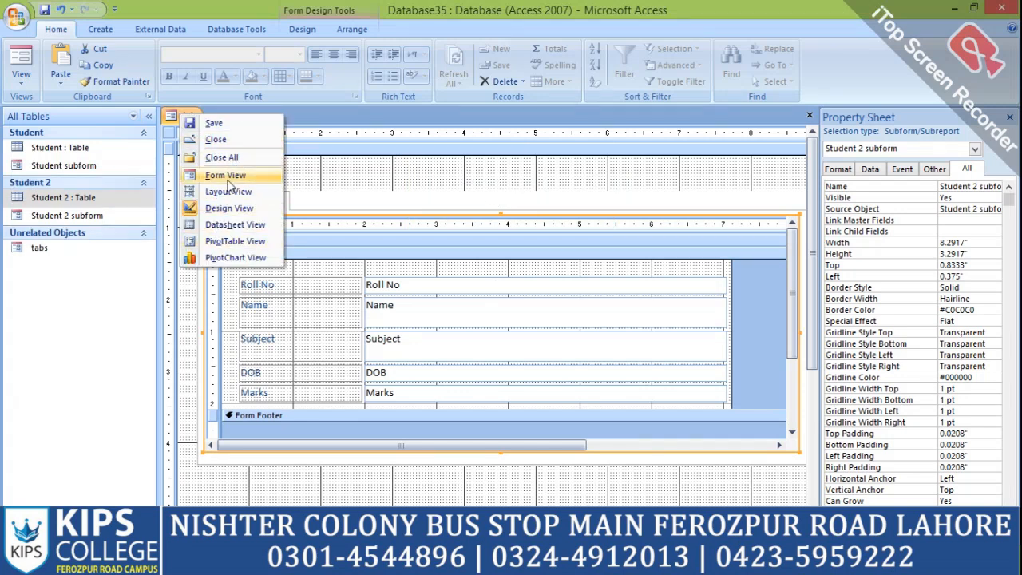
left_click(162, 117)
left_click(24, 64)
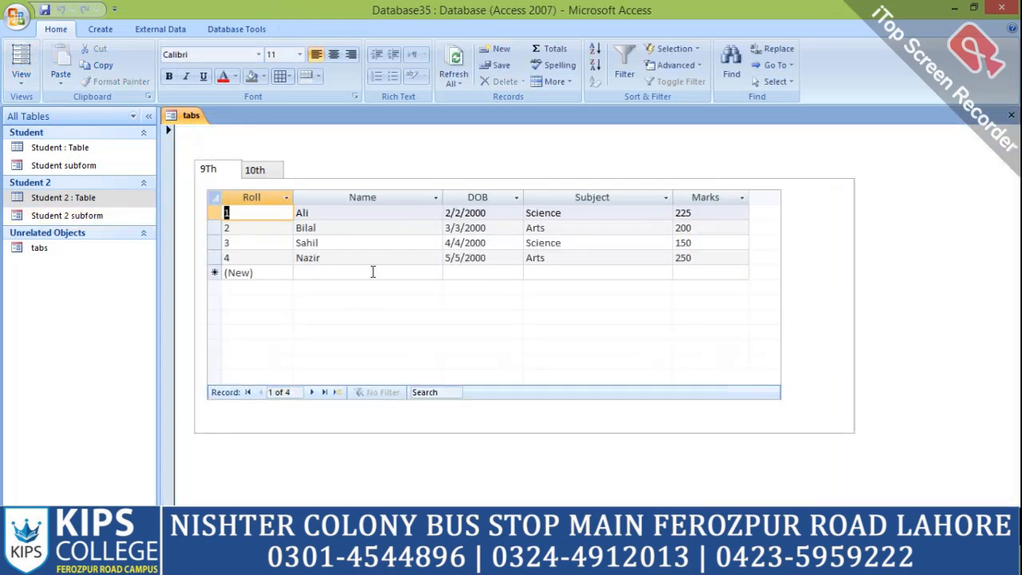
left_click(18, 80)
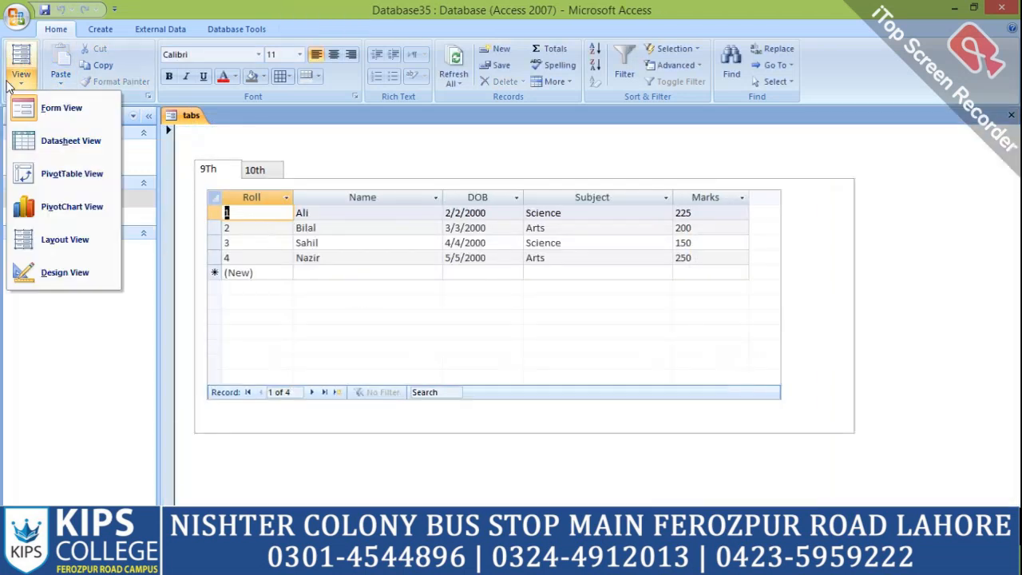
left_click(345, 158)
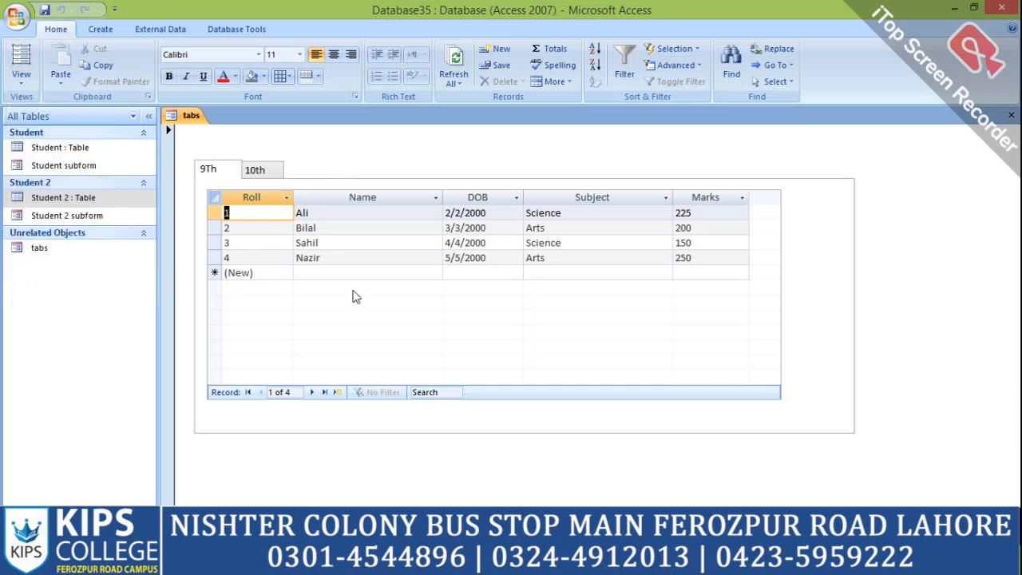
left_click(255, 170)
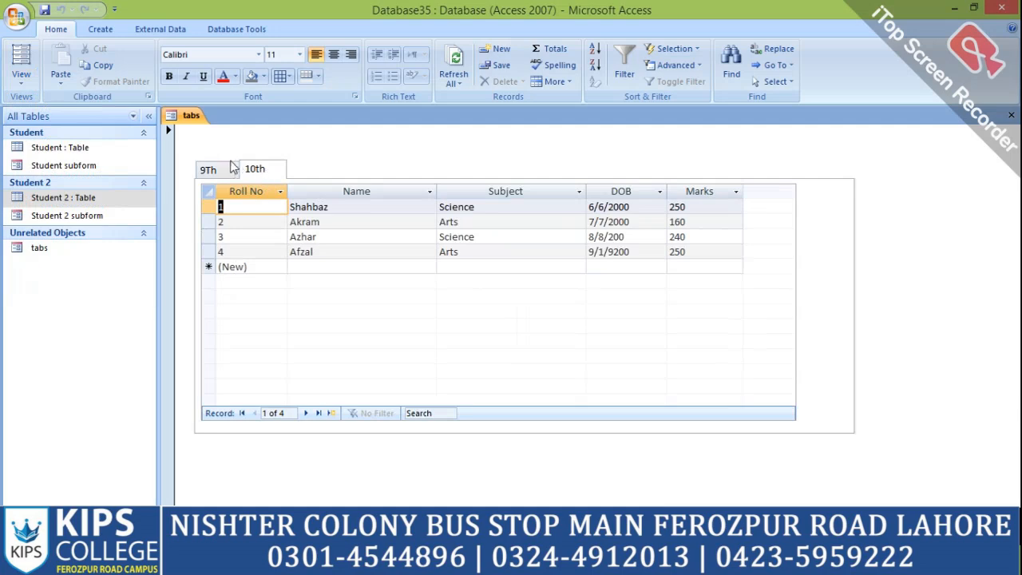
left_click(207, 171)
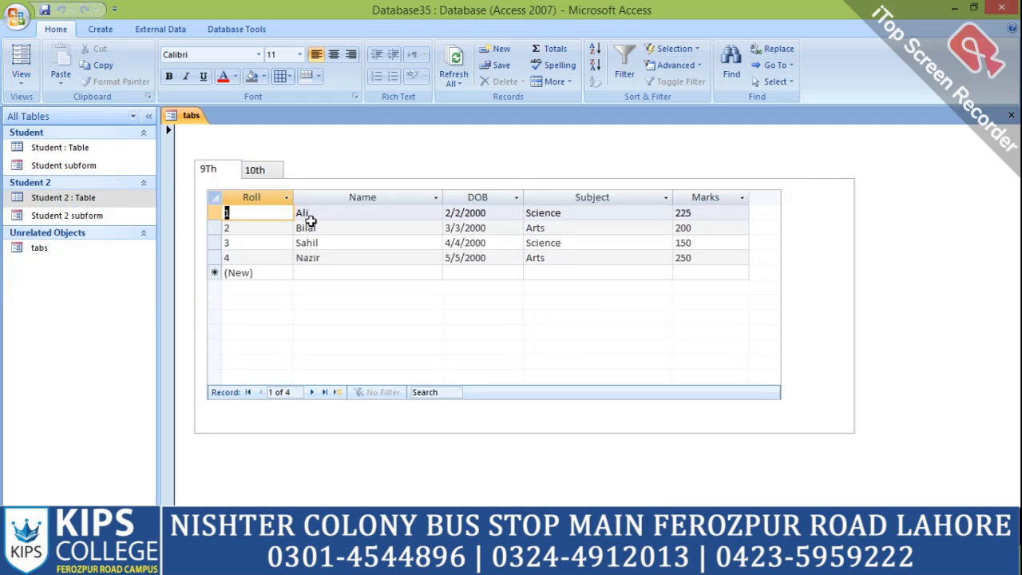
left_click(255, 170)
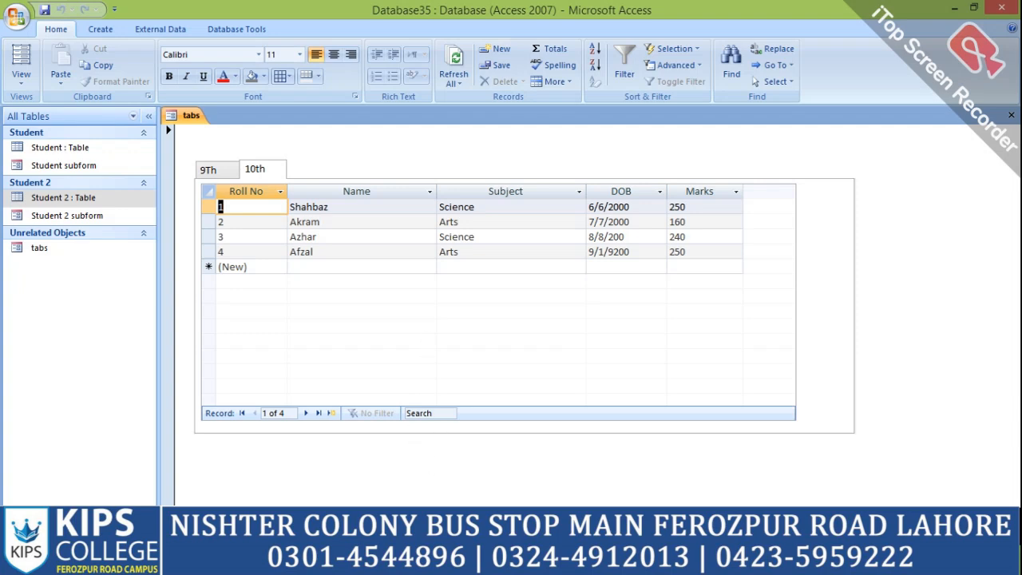
- Switch to the Word document 14112024 to read the questions on tabs and conditional formatting, and return to Access
left_click(479, 559)
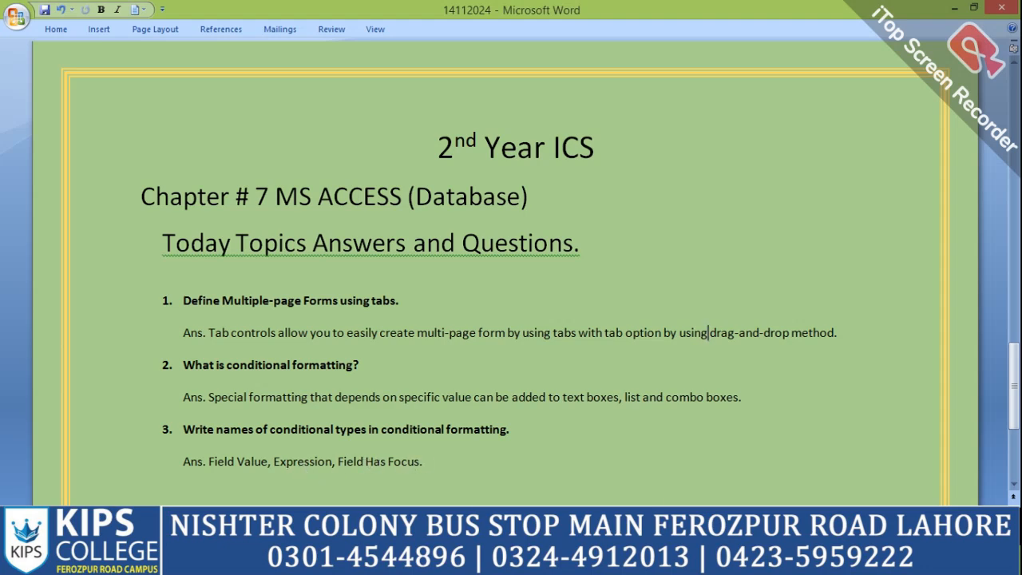
left_click(569, 558)
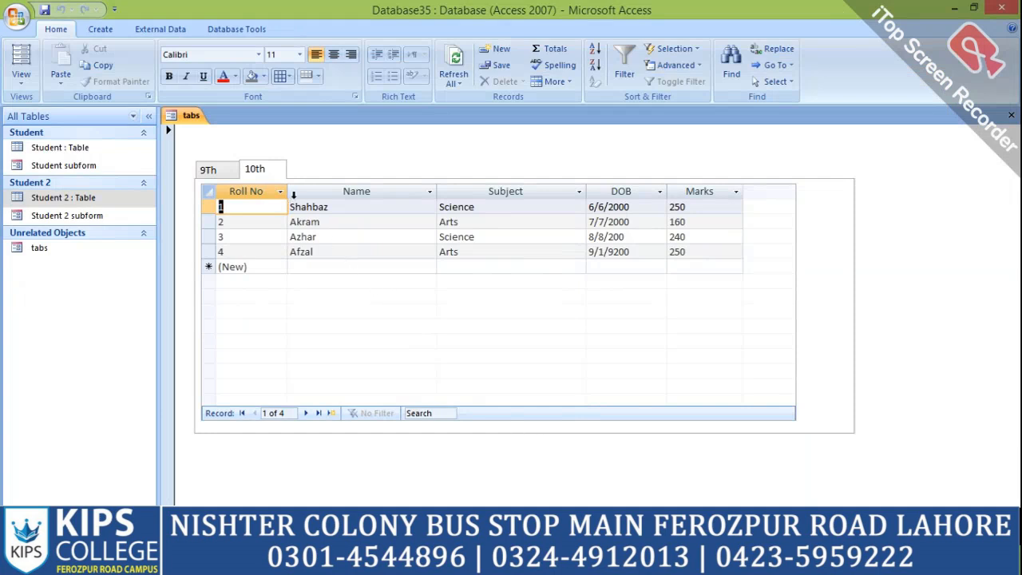
- Switch the tabs form to Design View and open conditional formatting for the Marks text box on the 10th page
right_click(193, 117)
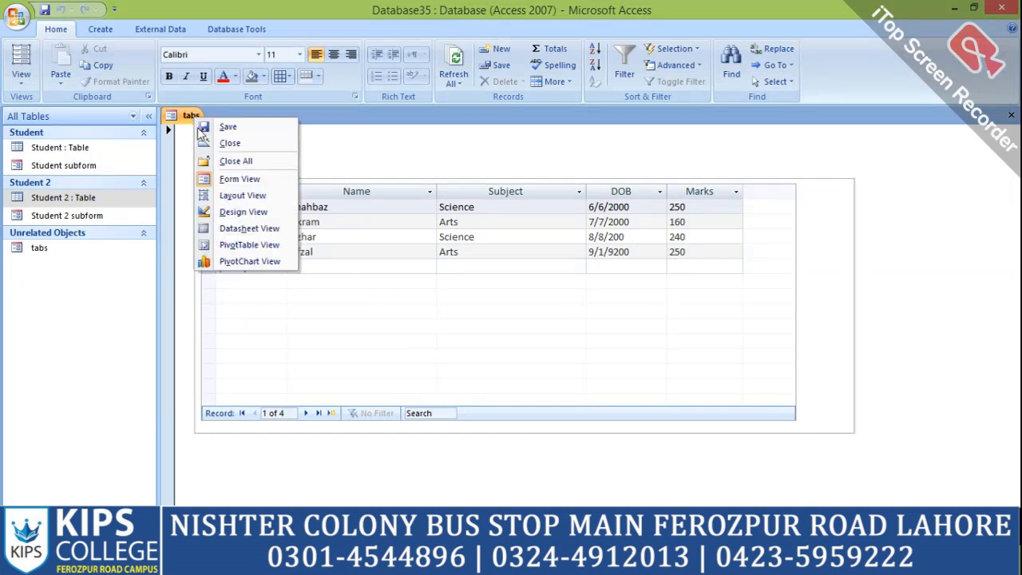
left_click(245, 212)
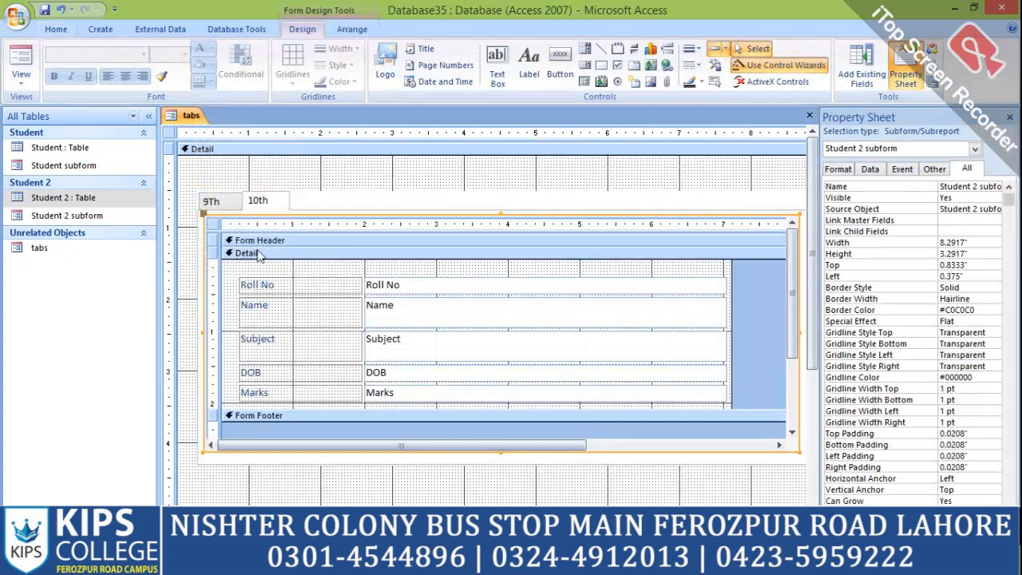
left_click(406, 395)
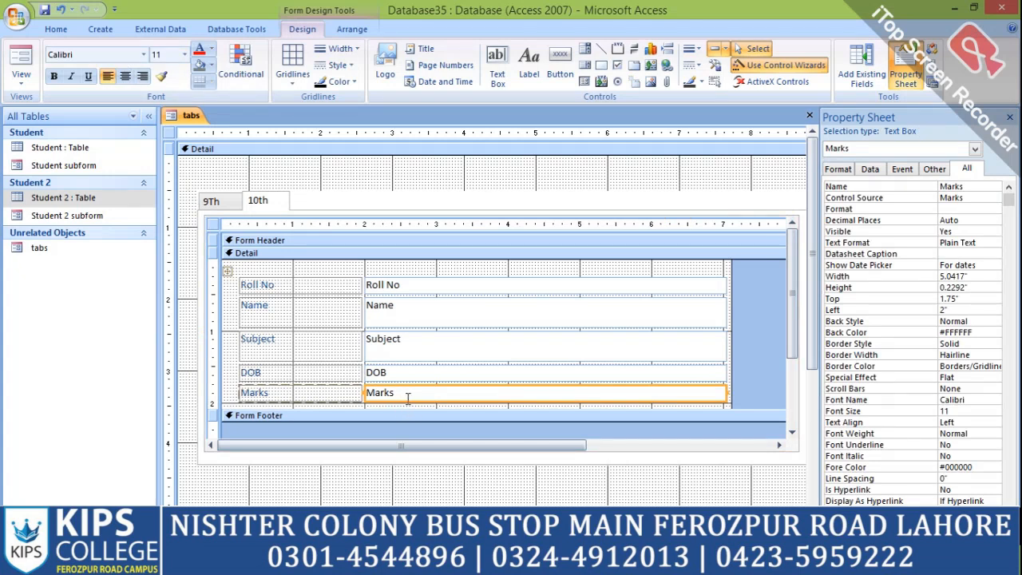
left_click(253, 68)
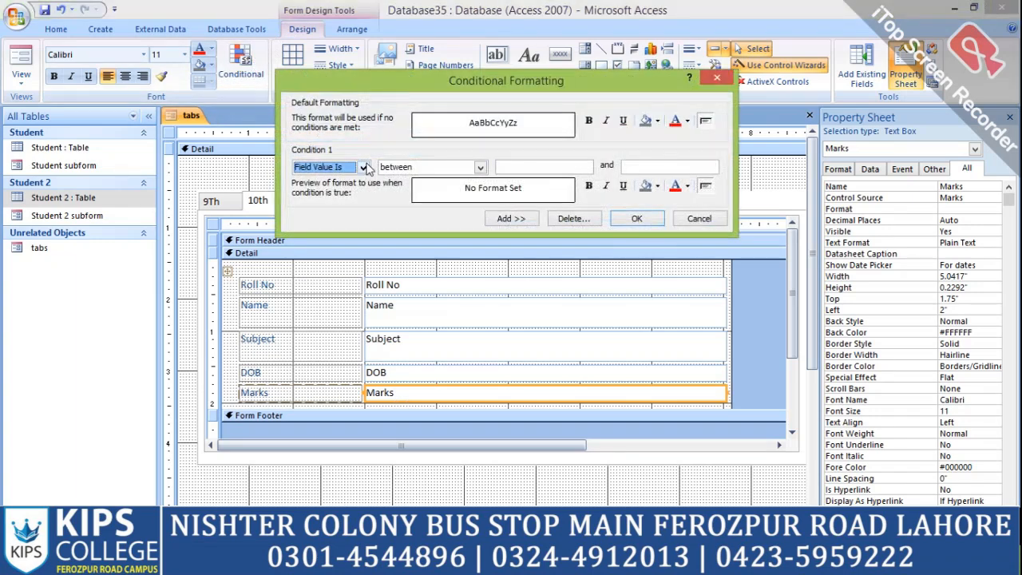
- Set Condition 1 for the Marks text box to Field Value Is greater than or equal to 200
left_click(364, 167)
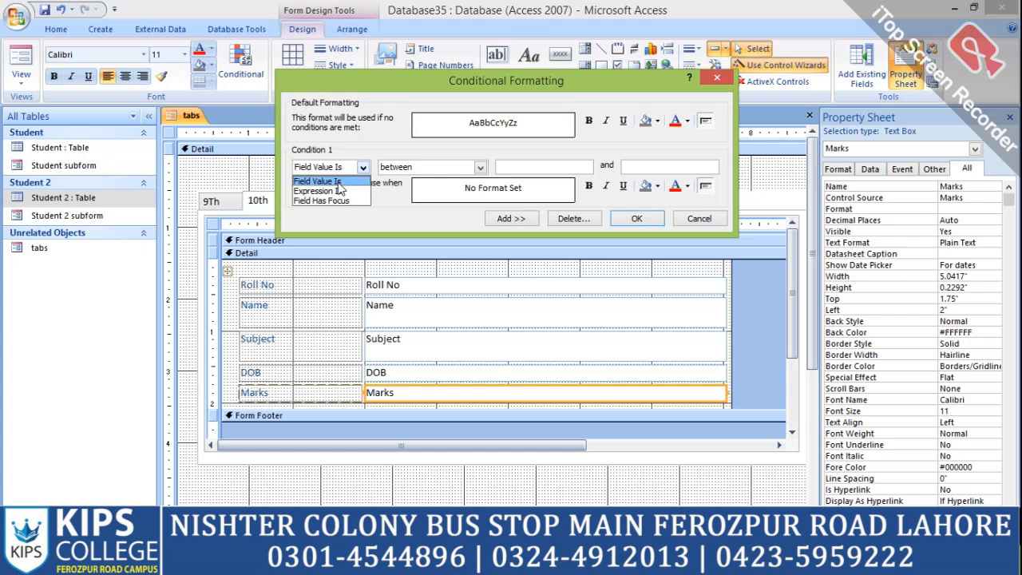
left_click(337, 183)
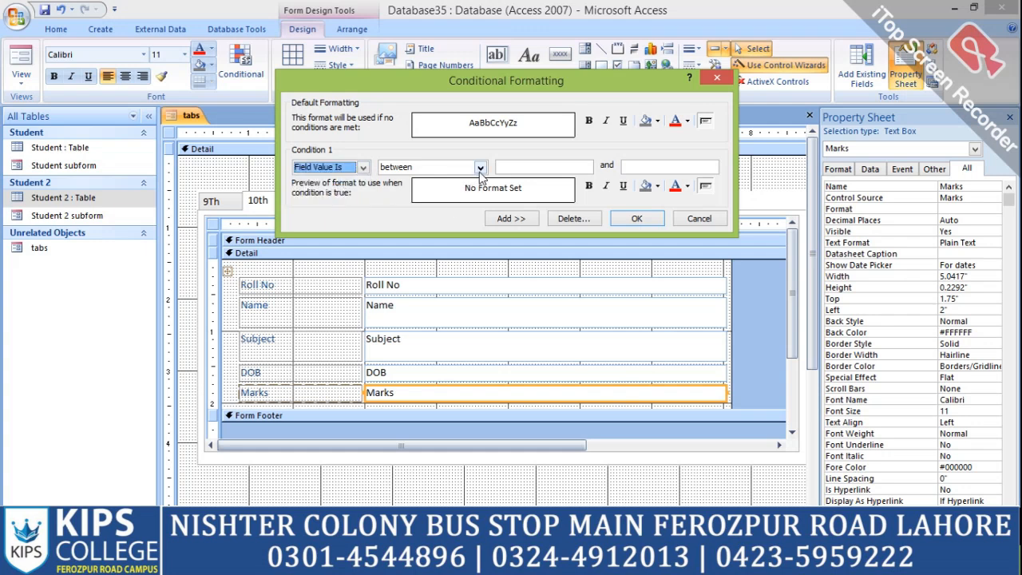
left_click(479, 168)
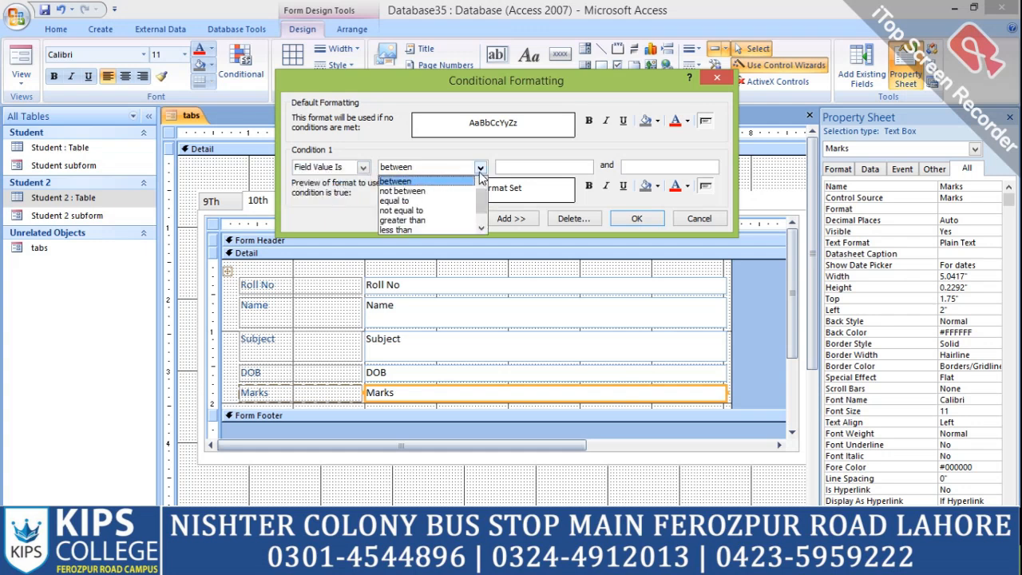
left_click(480, 228)
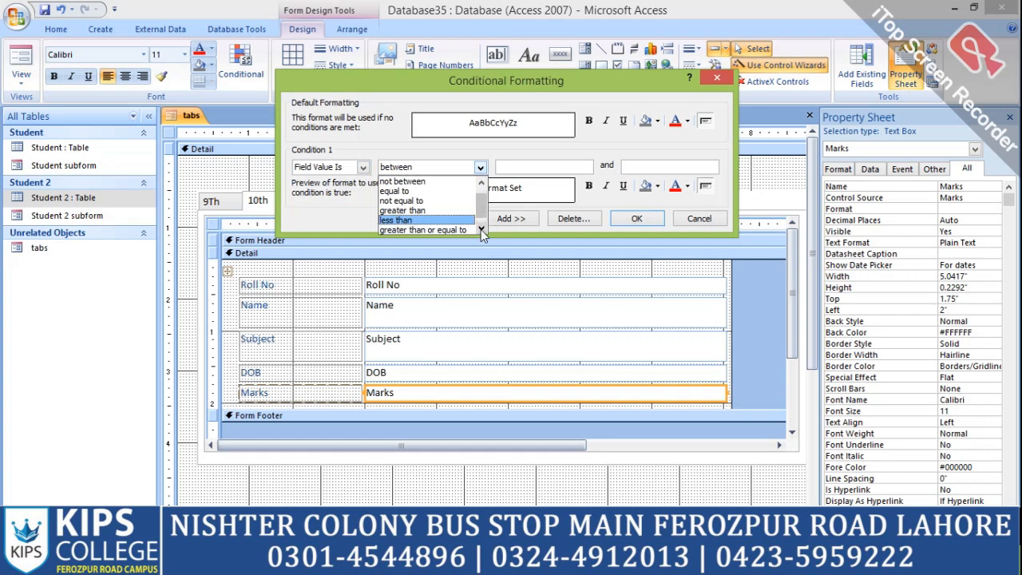
left_click(480, 228)
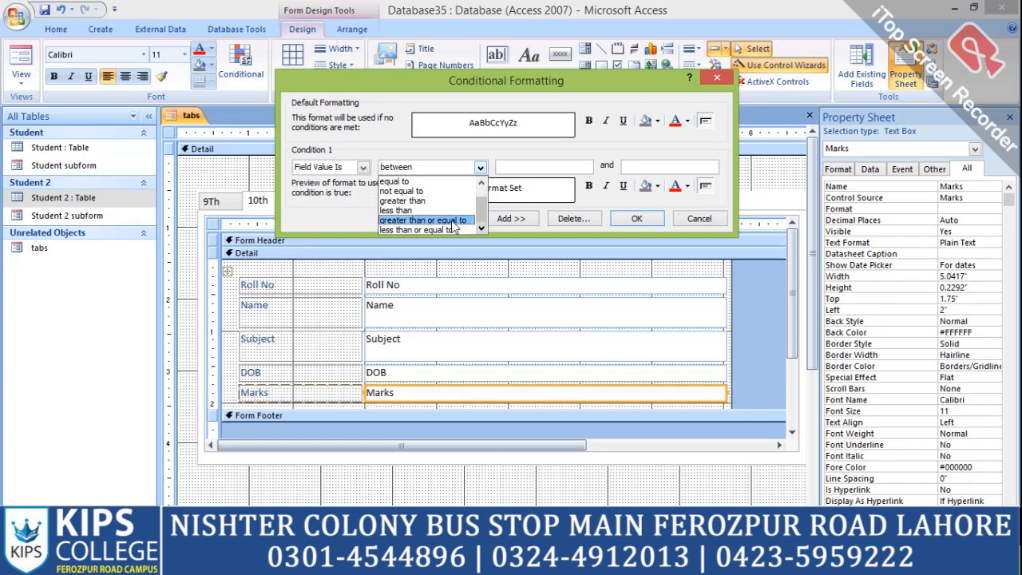
left_click(452, 221)
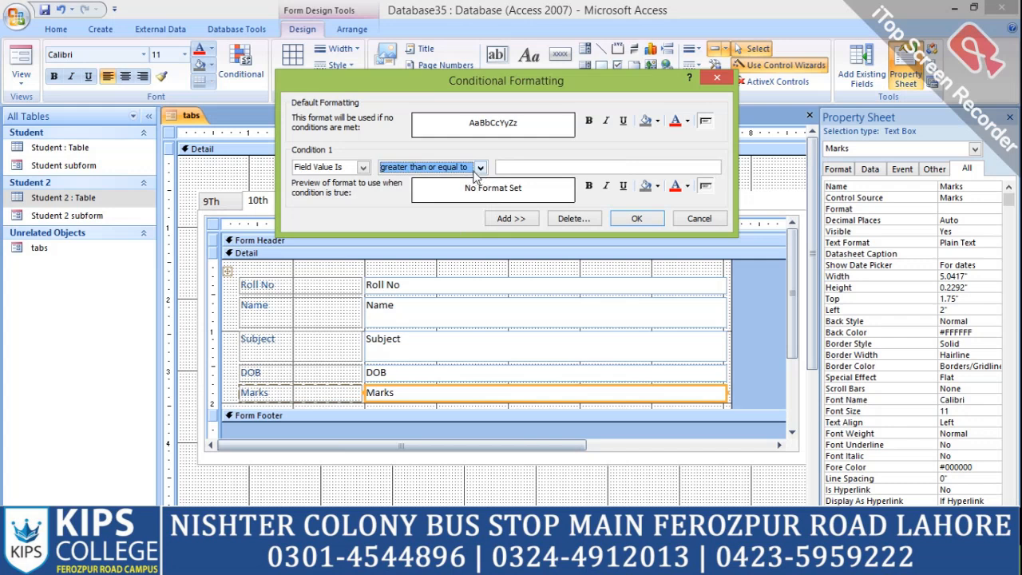
left_click(521, 166)
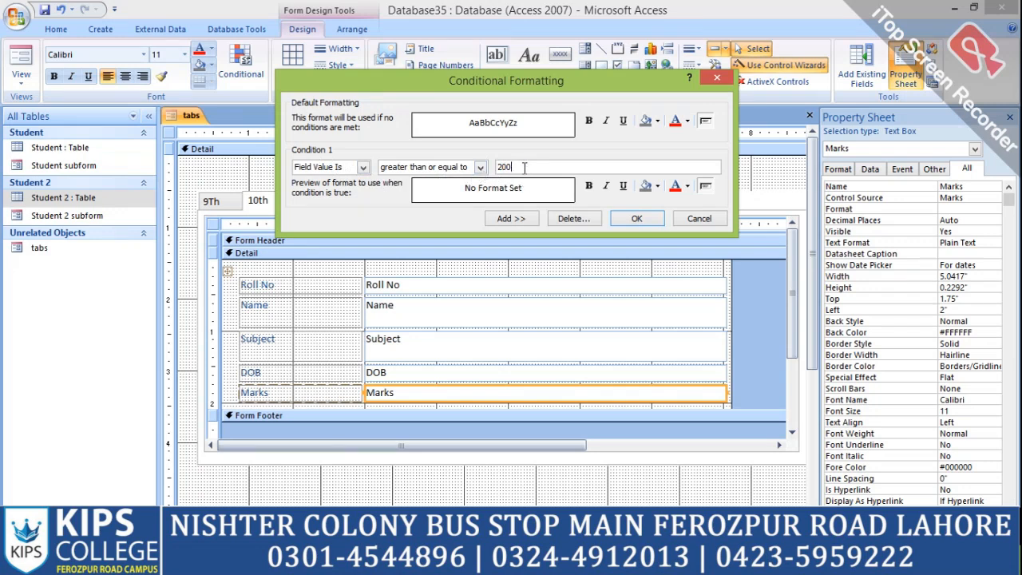
- Give Condition 1 of the Marks text box a yellow fill colour
left_click(687, 186)
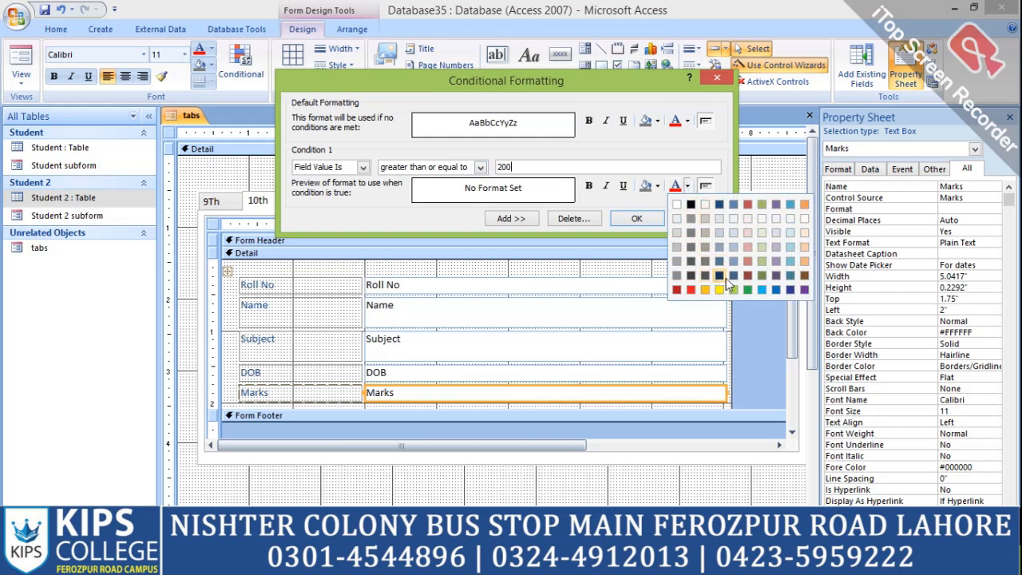
left_click(657, 186)
left_click(657, 186)
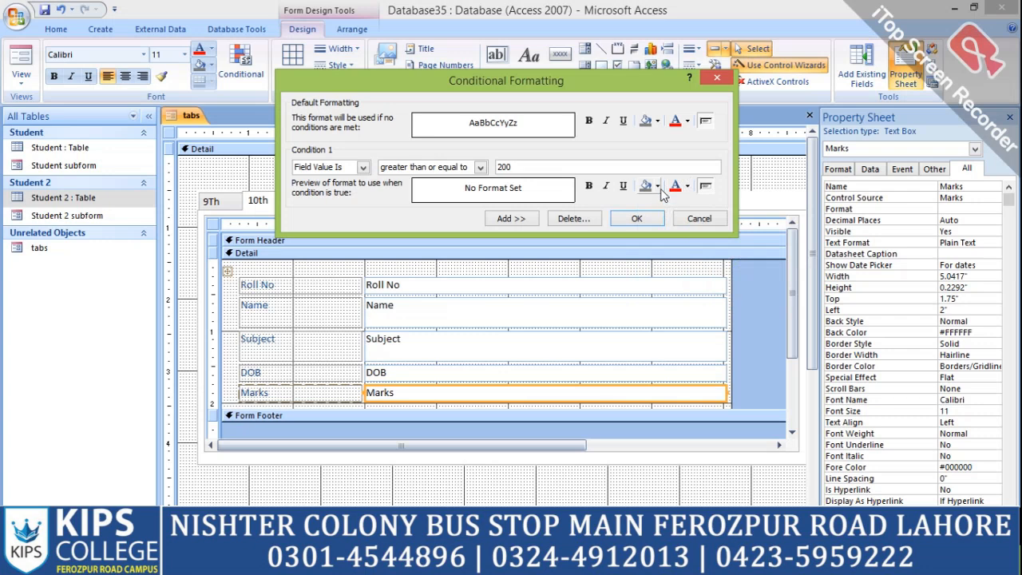
left_click(657, 186)
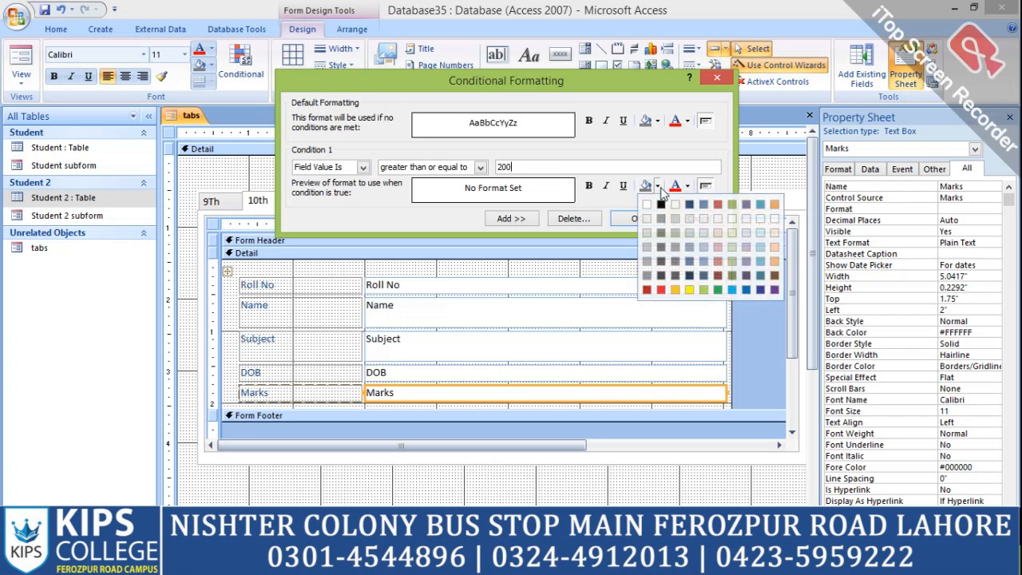
left_click(688, 289)
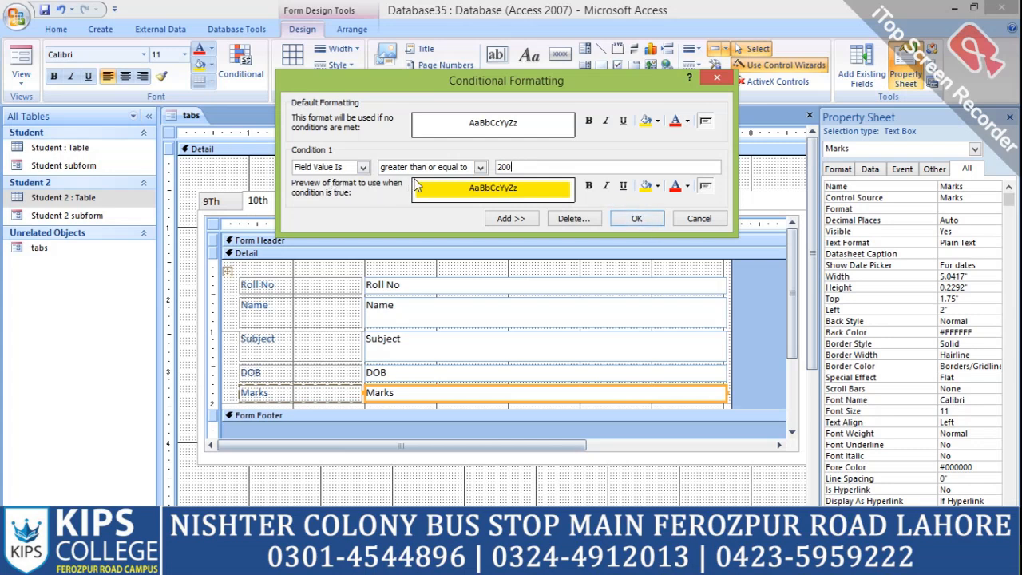
- Add underline, italic and bold to Condition 1 of the Marks text box and apply the conditional formatting
left_click(479, 167)
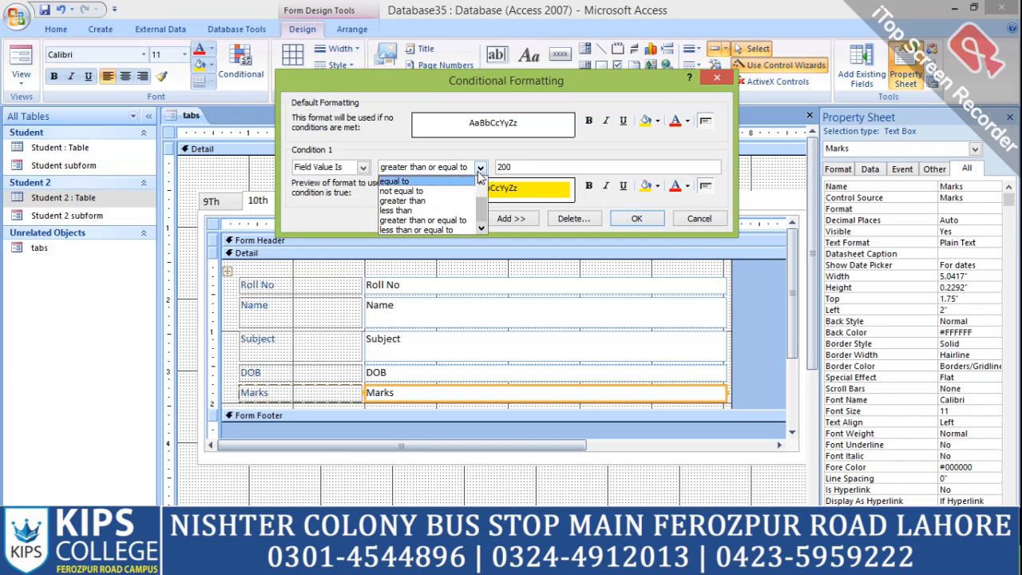
left_click(480, 167)
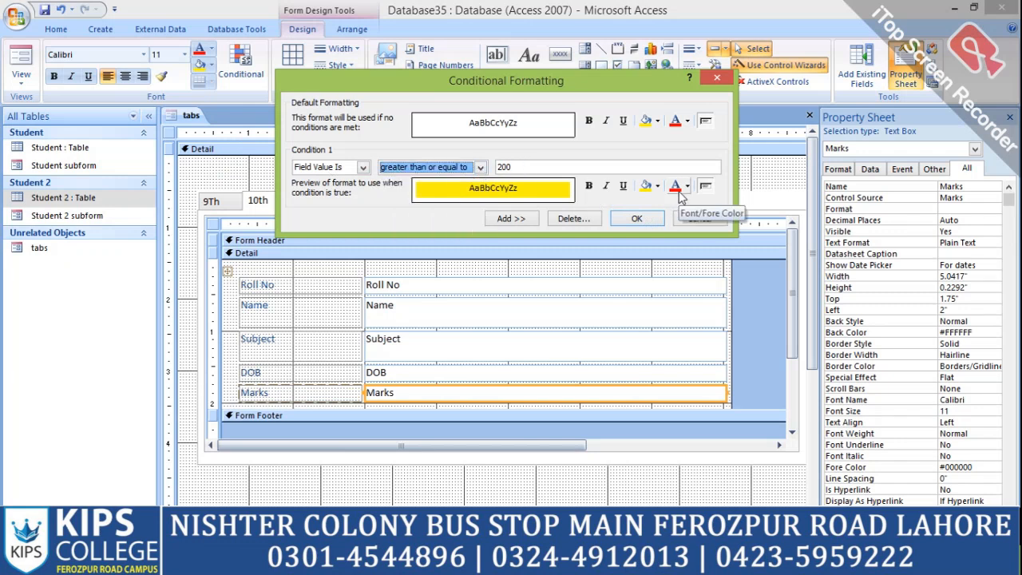
left_click(624, 186)
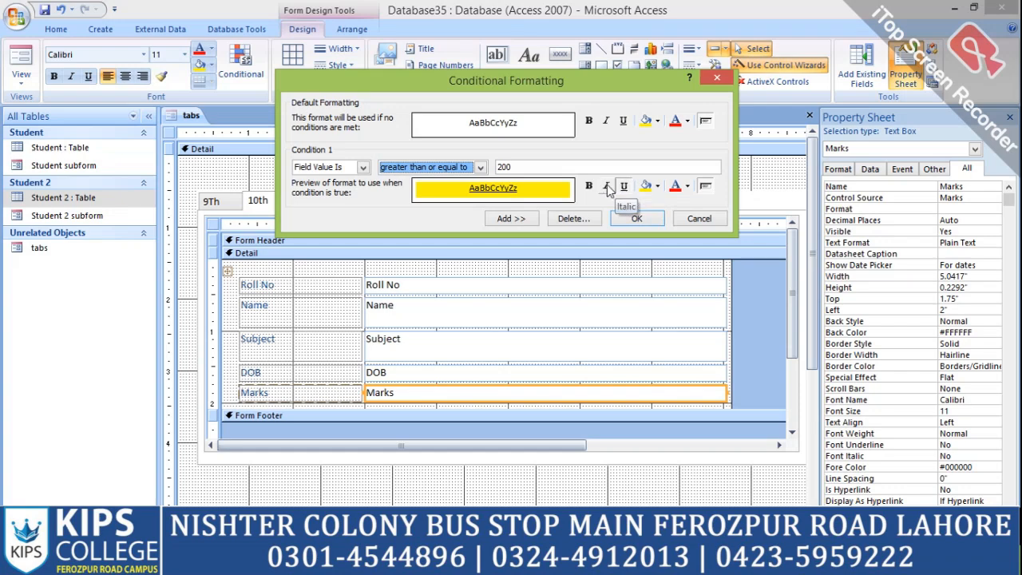
left_click(605, 186)
left_click(597, 190)
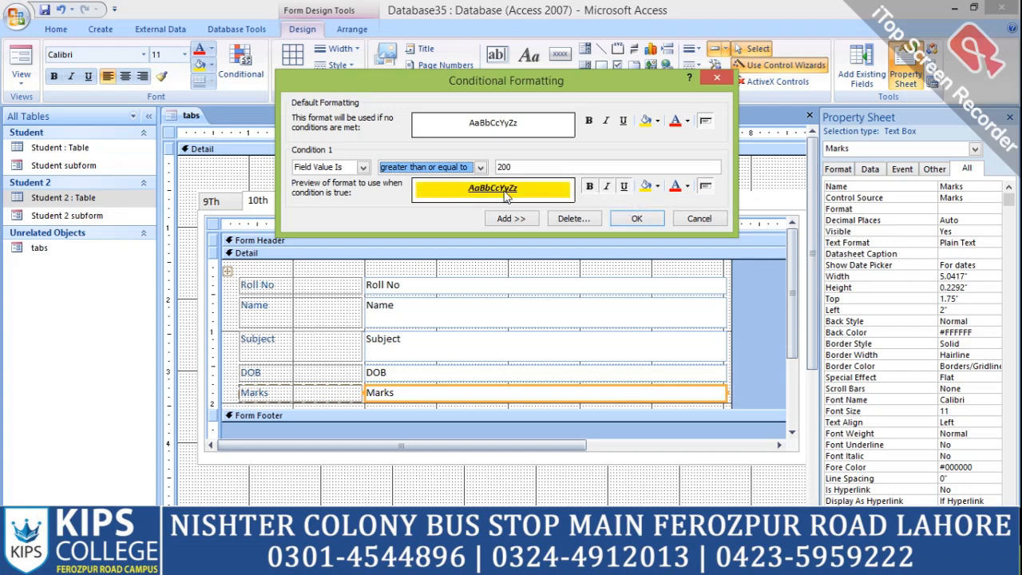
left_click(647, 221)
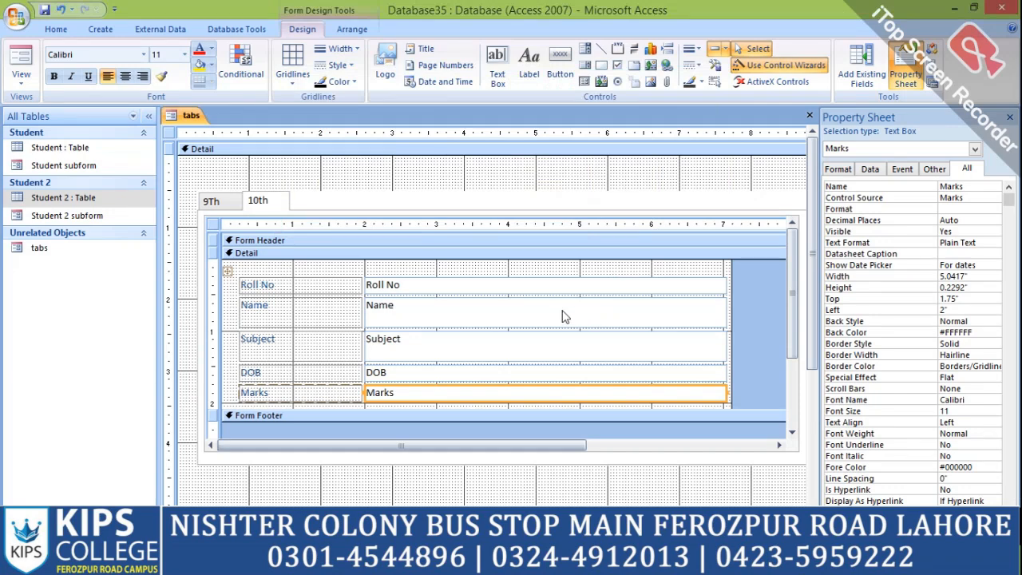
- Show the tabs form in Form View and compare the Marks columns on the 9Th and 10th pages
right_click(191, 116)
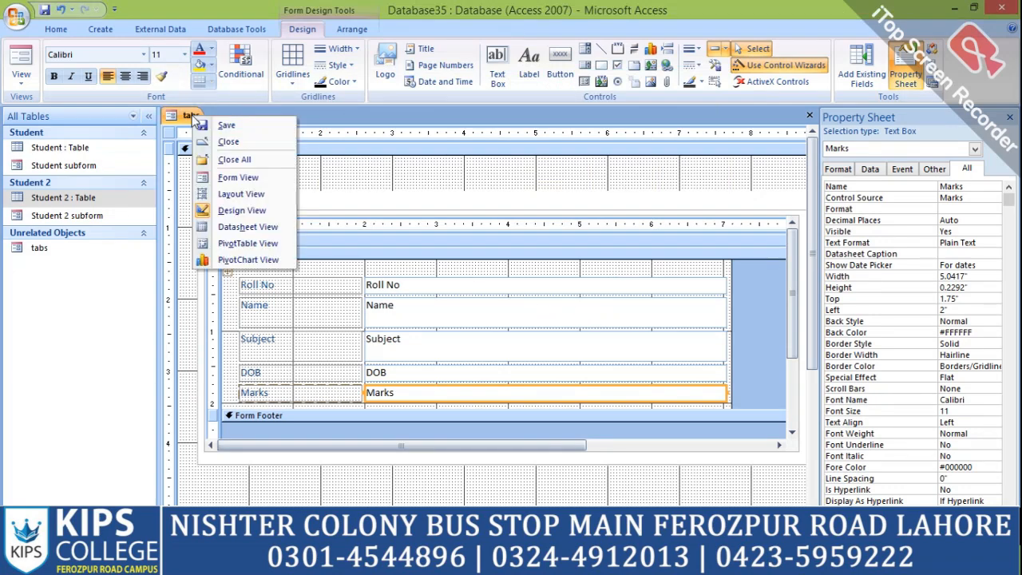
left_click(238, 177)
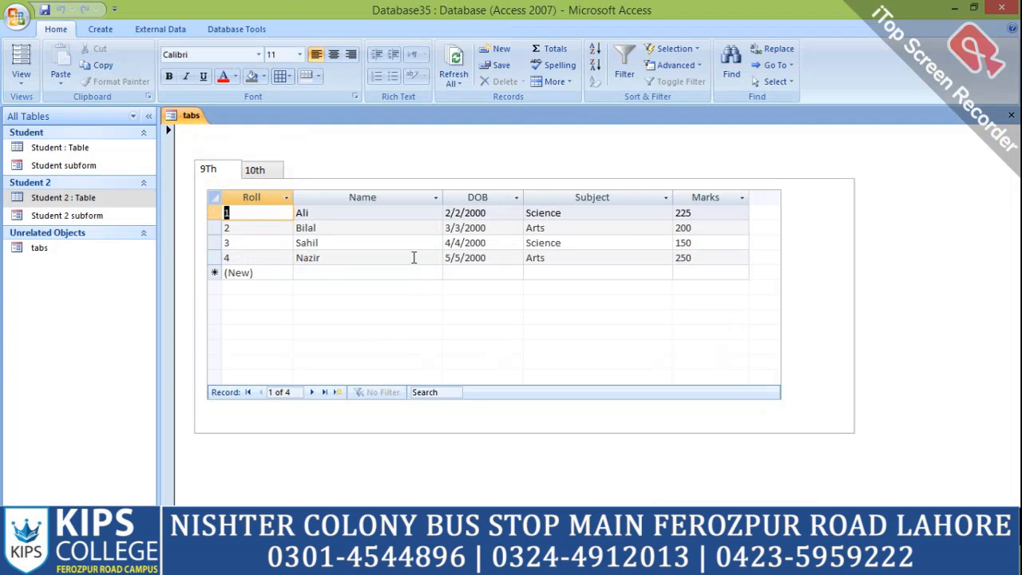
left_click(274, 175)
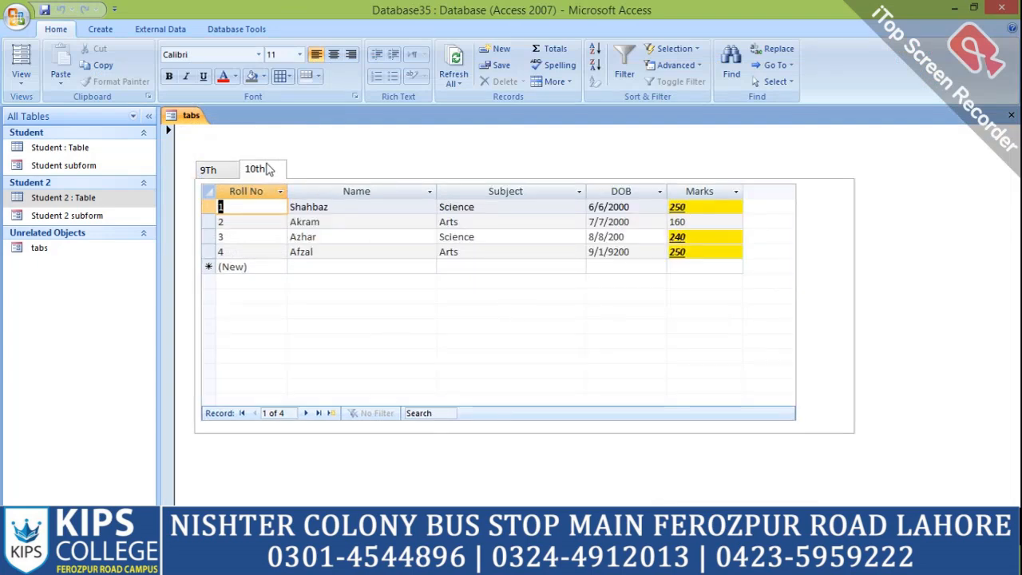
left_click(207, 170)
left_click(254, 169)
- Return the tabs form to Design View and open conditional formatting for the Marks text box on the 10th page
right_click(200, 114)
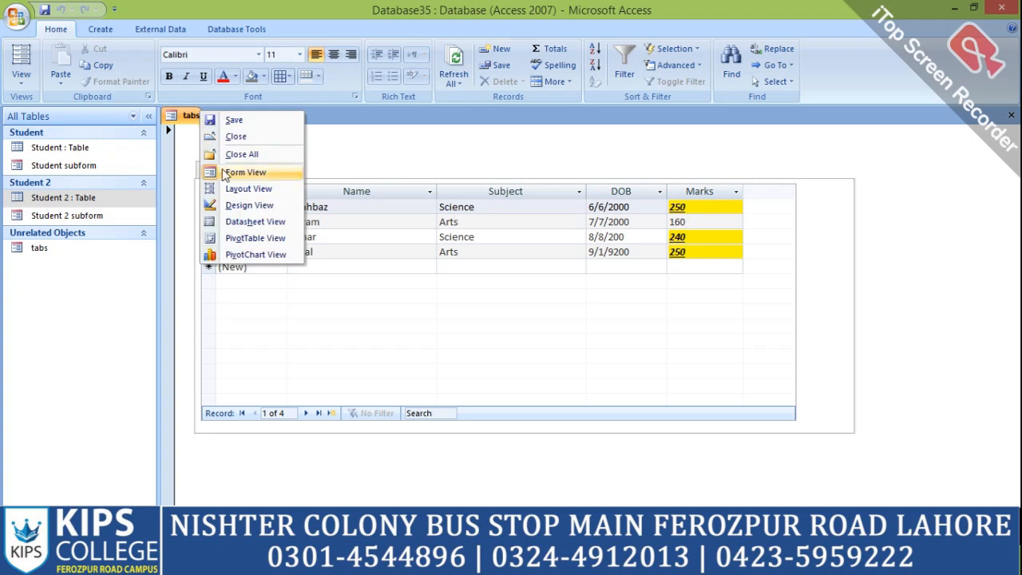
left_click(249, 205)
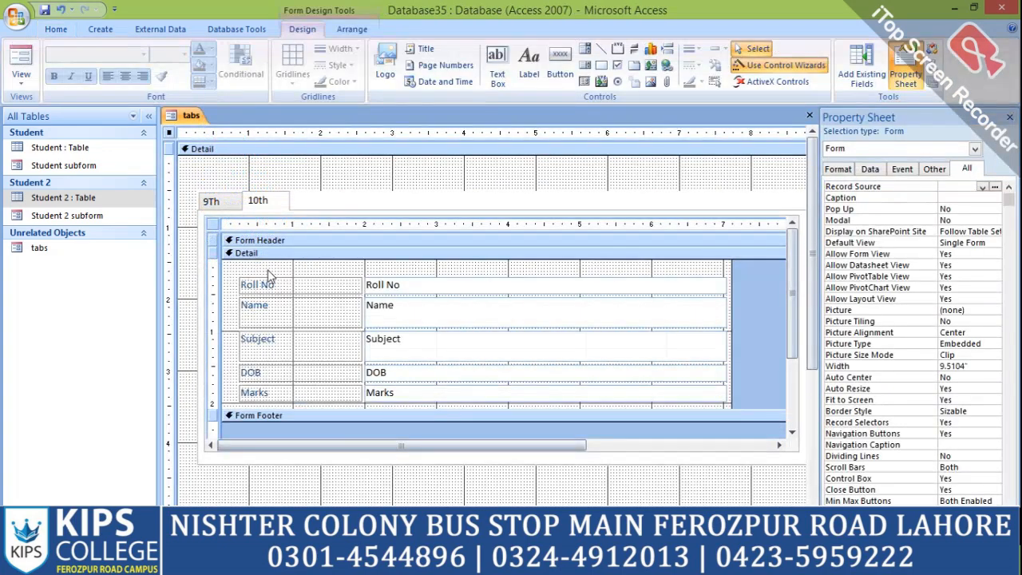
left_click(414, 392)
left_click(412, 390)
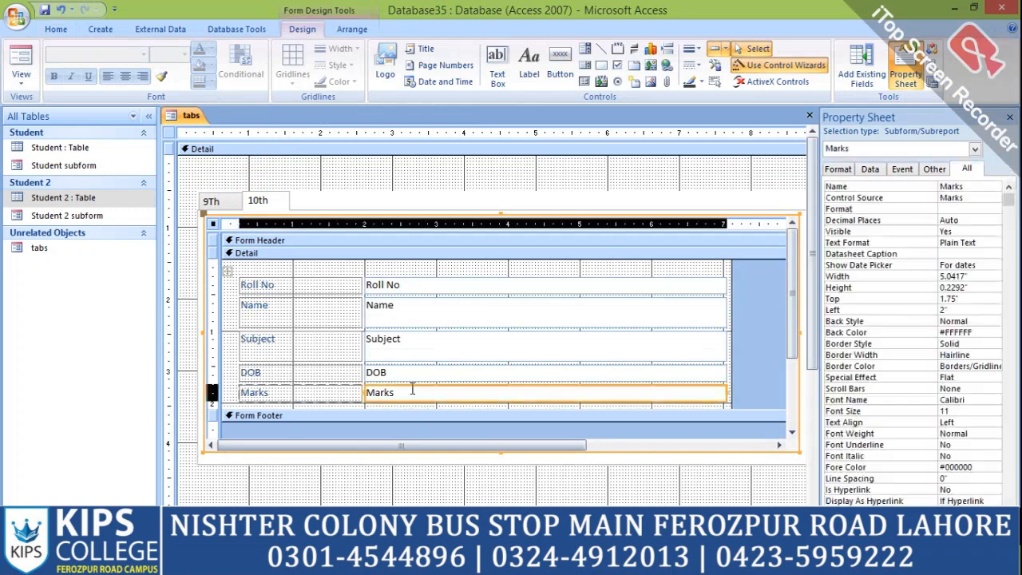
left_click(412, 391)
left_click(241, 70)
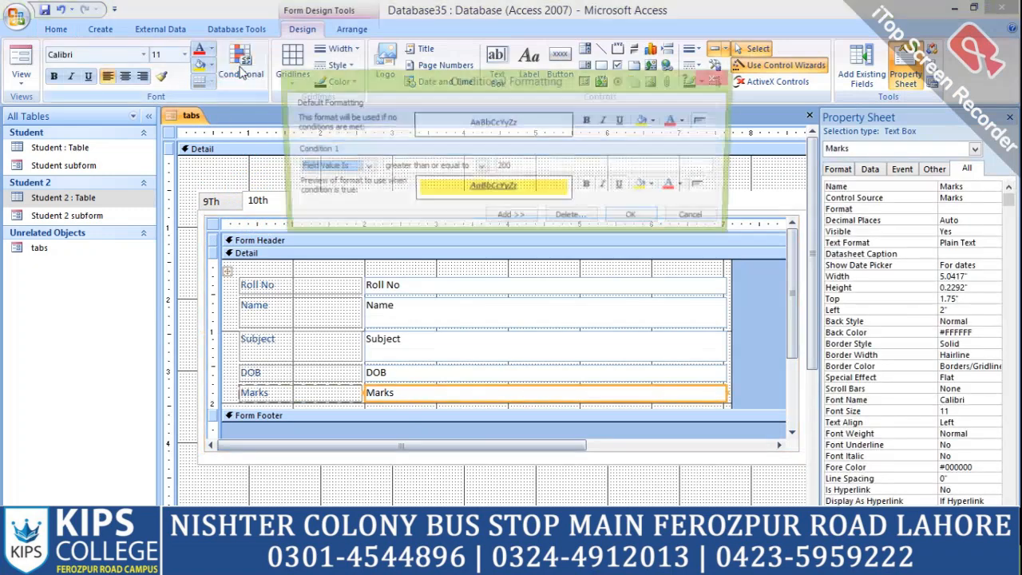
- Change Condition 1 of the Marks text box to Expression Is [Marks]>=200 and apply it
left_click(363, 167)
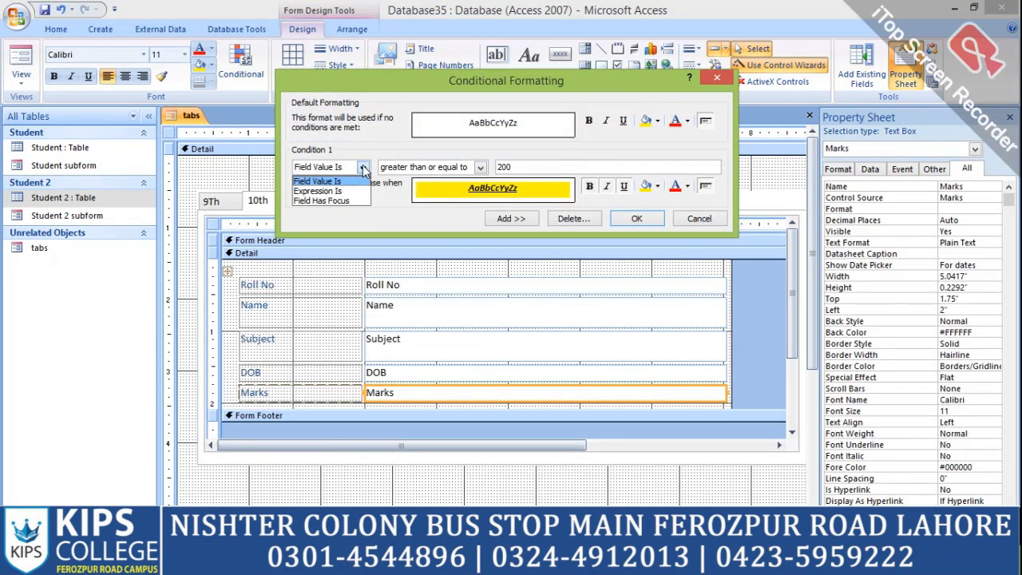
left_click(334, 192)
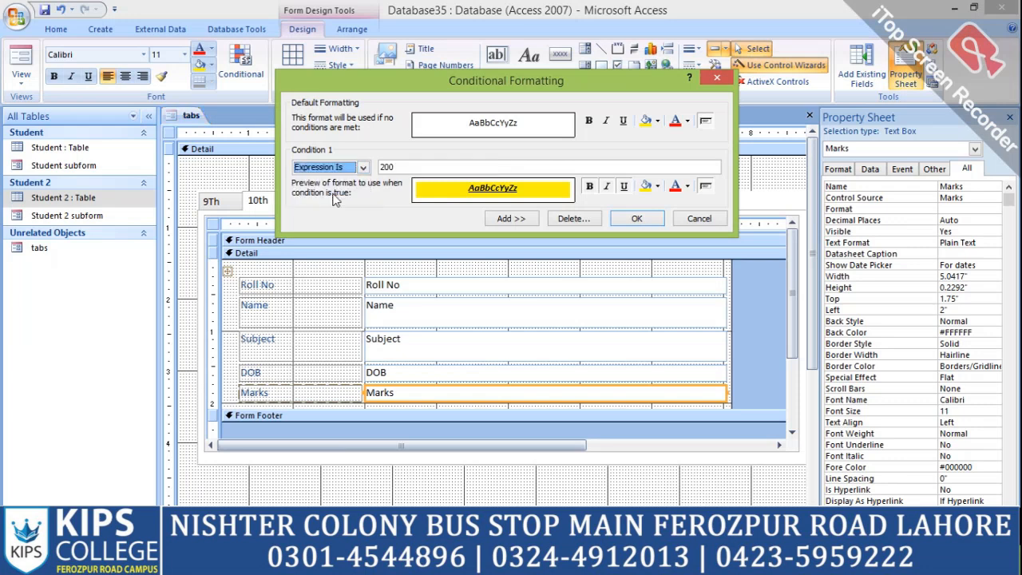
left_click(384, 167)
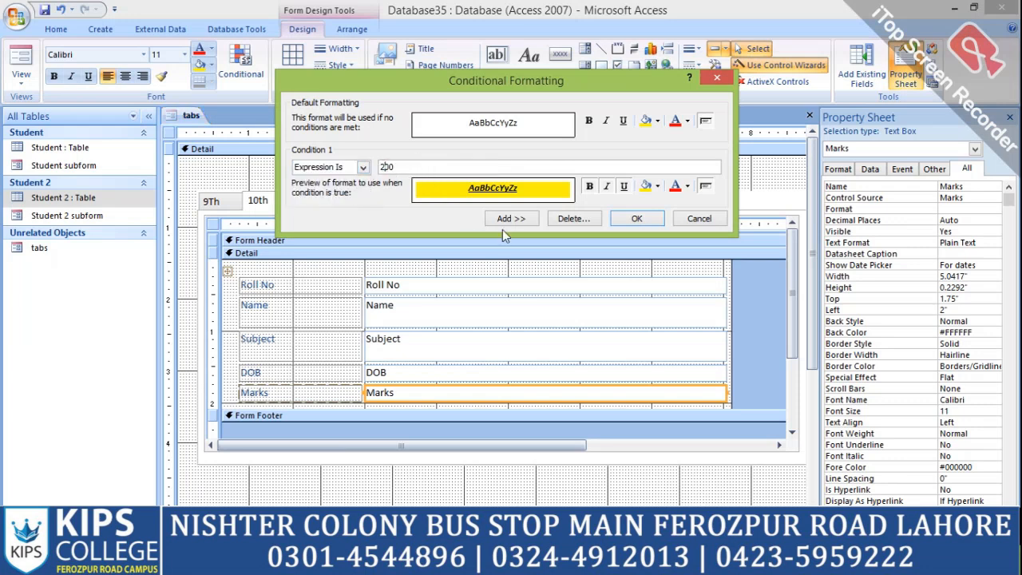
type("0")
type("M")
type("arks")
type(">")
type("=")
left_click(636, 218)
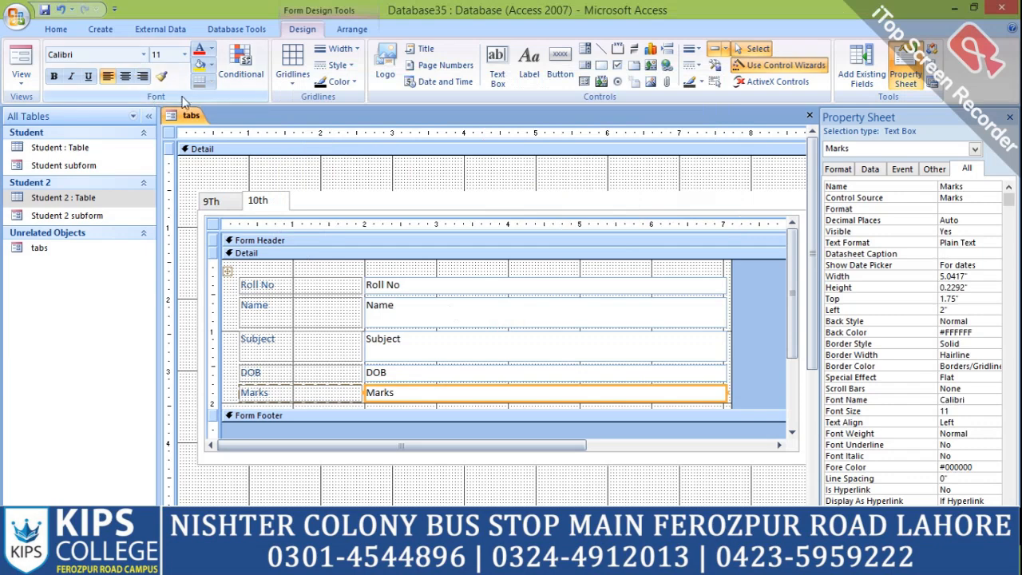
- Check the expression-based Marks formatting on the 10th page in Form View
right_click(190, 116)
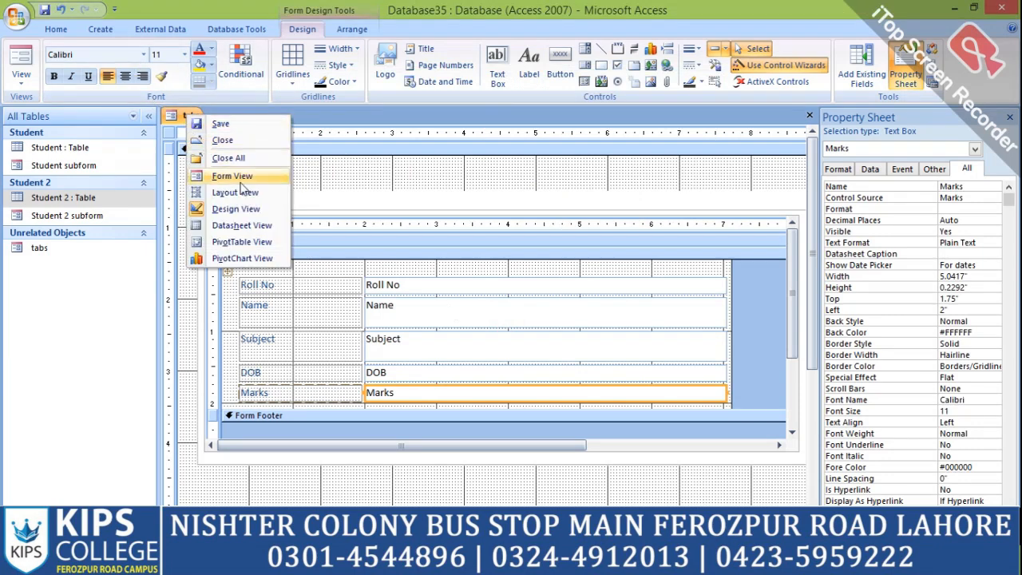
left_click(238, 174)
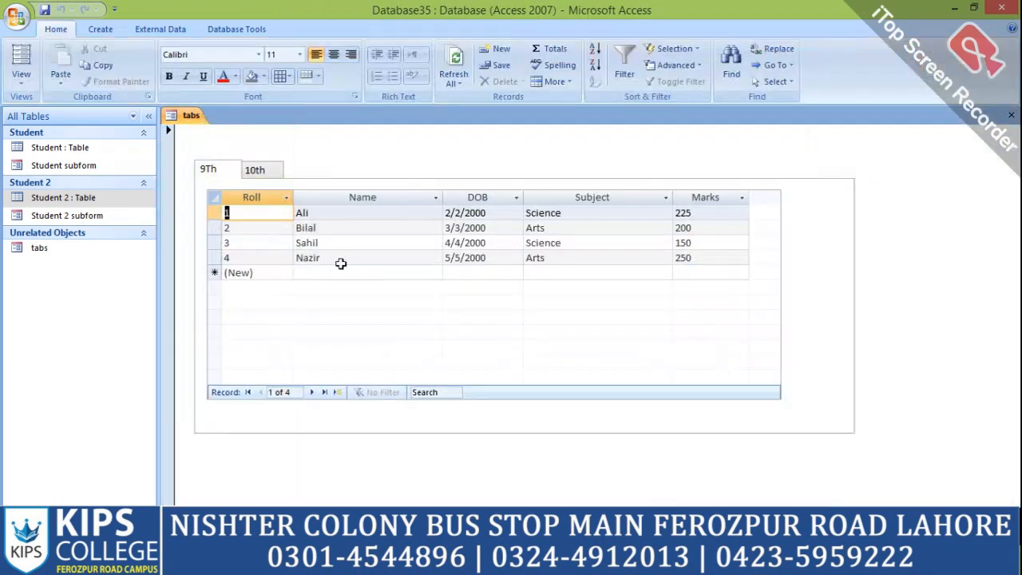
left_click(264, 171)
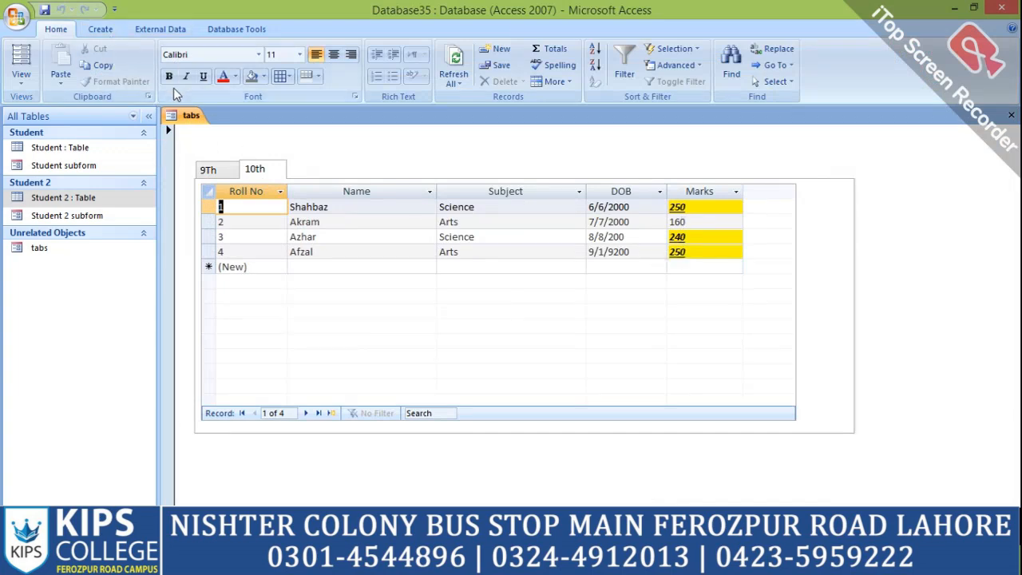
- Back in Design View, set Condition 1 of the 10th page's Marks text box to Field Has Focus and apply it
right_click(183, 119)
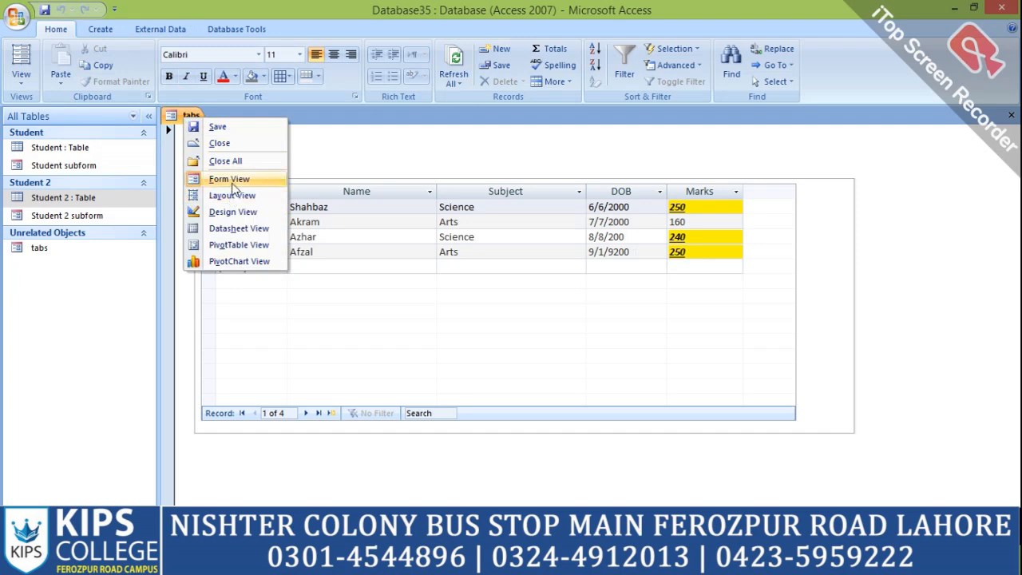
left_click(233, 212)
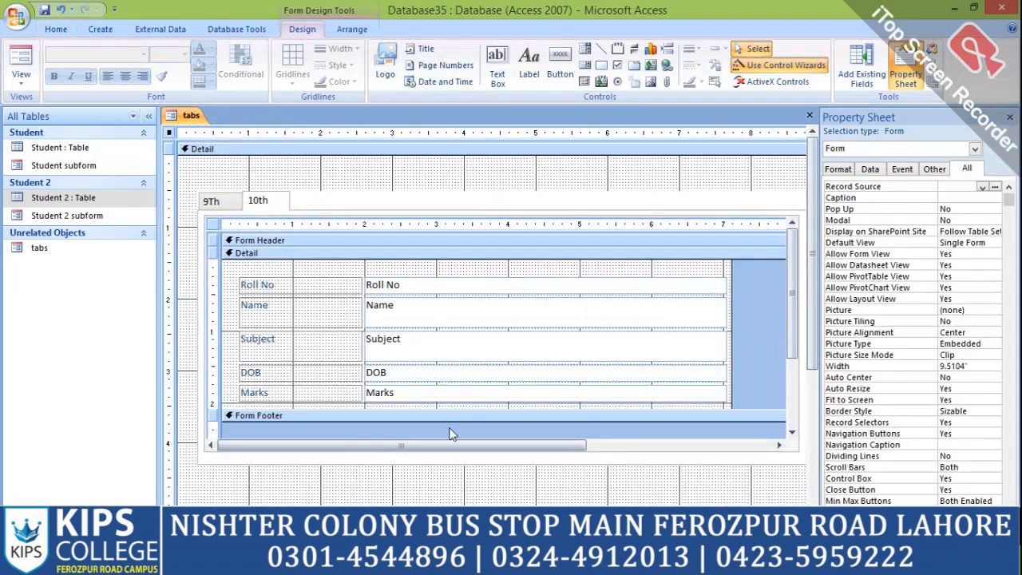
left_click(429, 399)
left_click(418, 392)
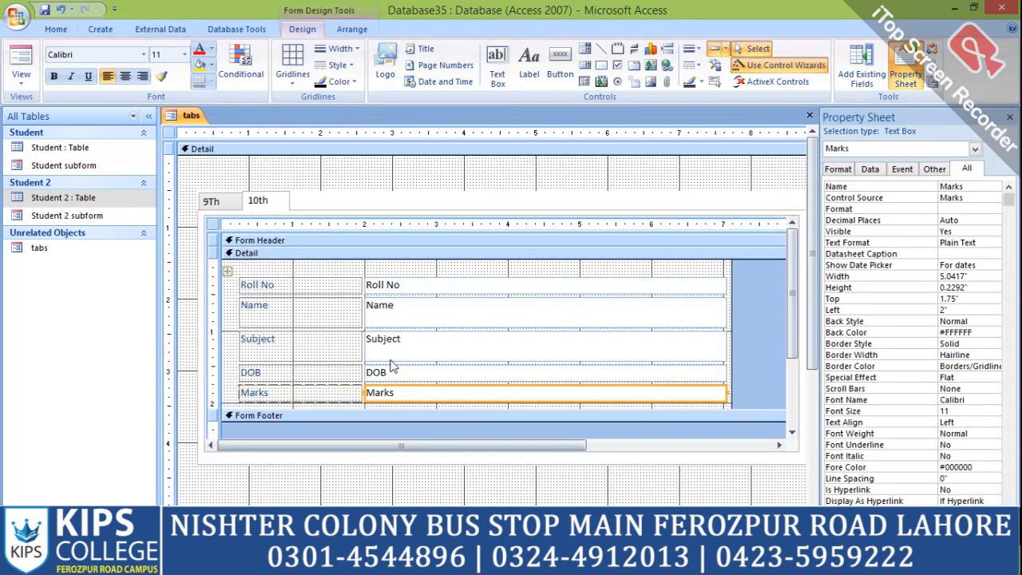
left_click(240, 68)
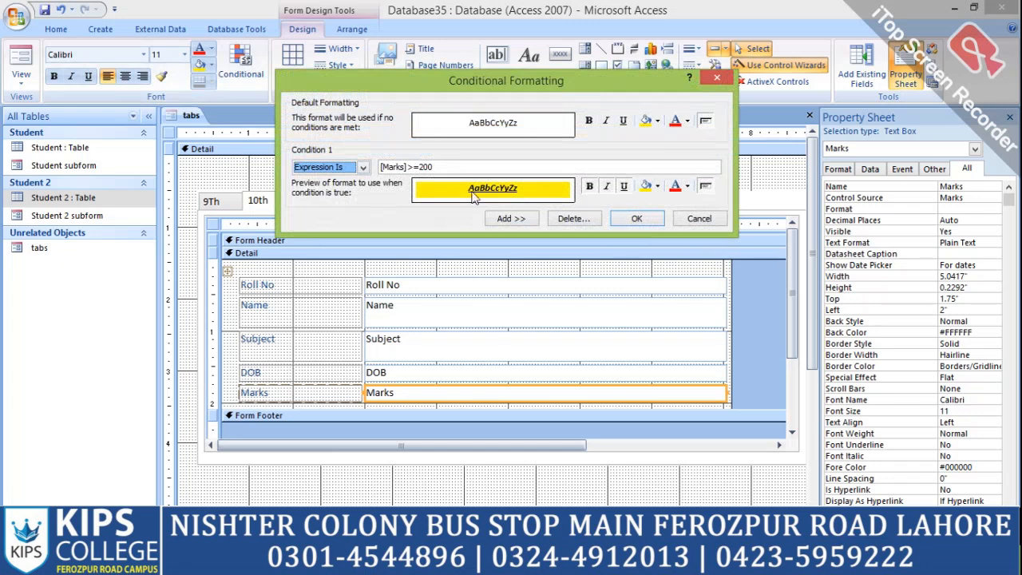
left_click(363, 167)
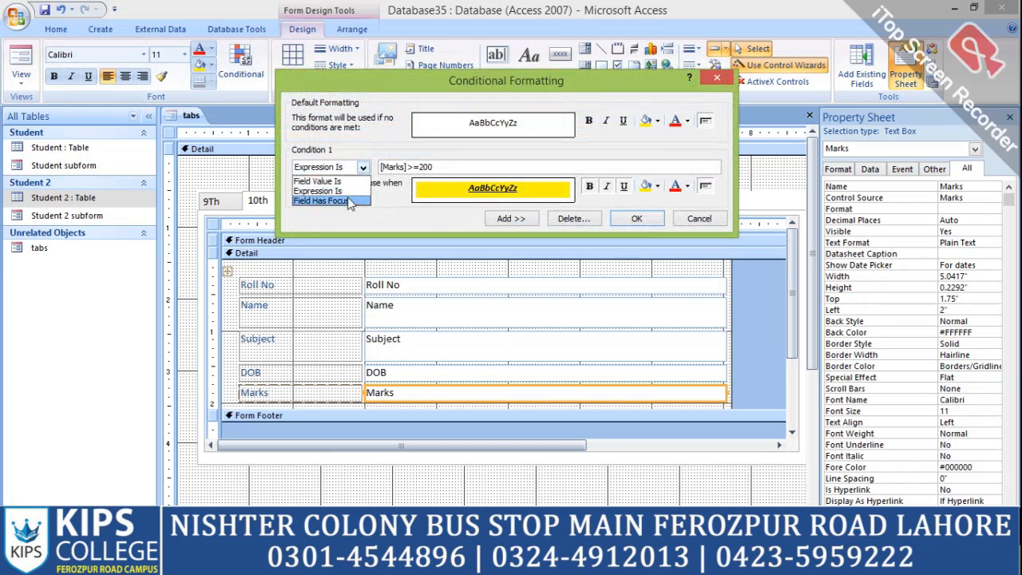
left_click(349, 201)
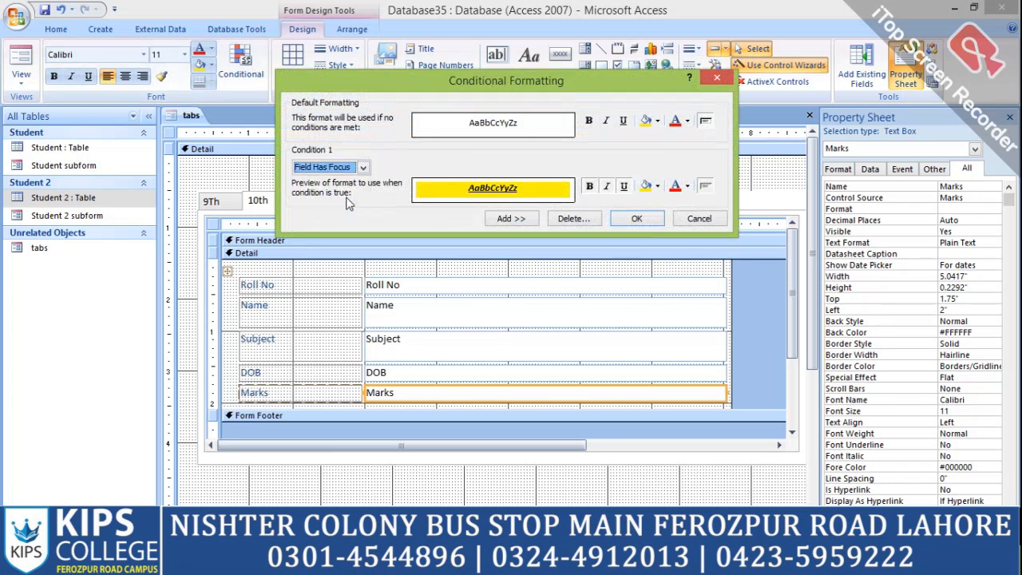
left_click(637, 221)
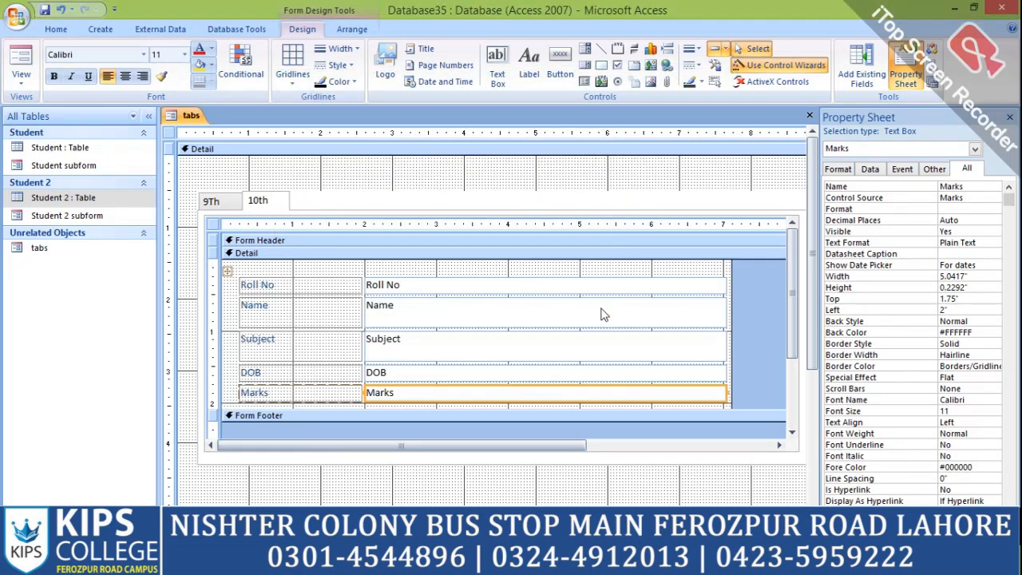
- Test the focus formatting in Form View by placing the cursor in different Marks cells on the 10th page
right_click(185, 115)
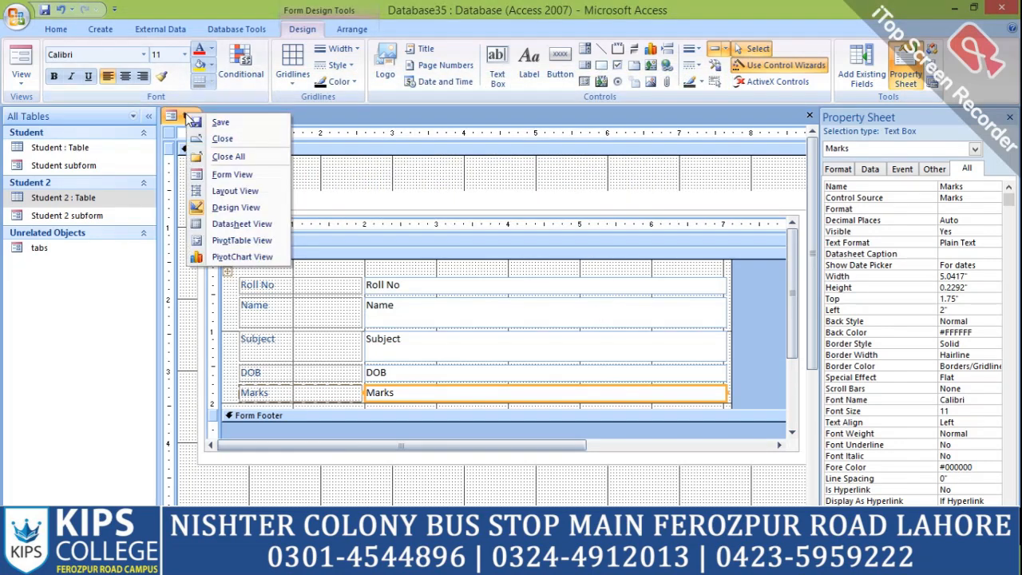
left_click(236, 174)
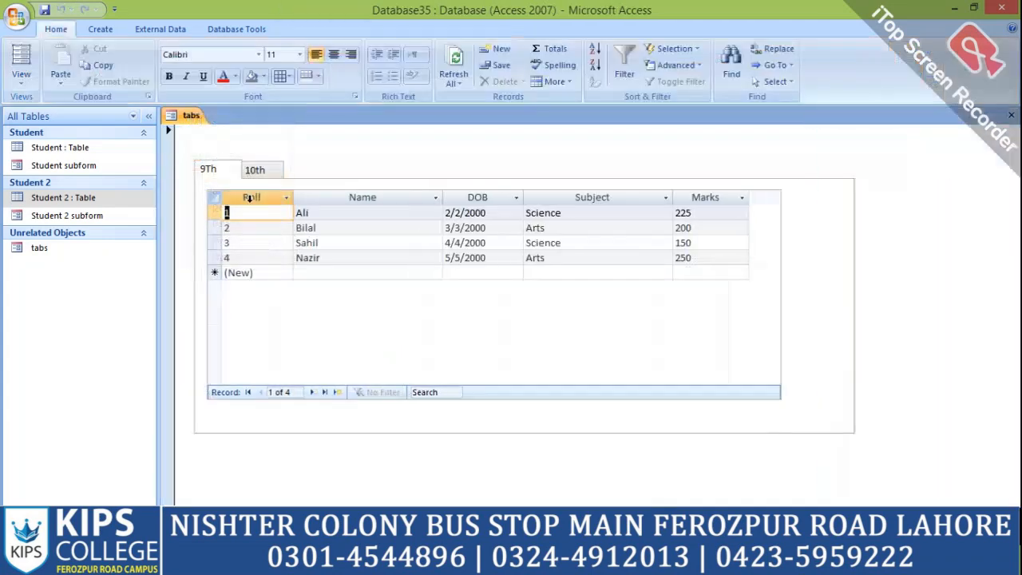
left_click(263, 169)
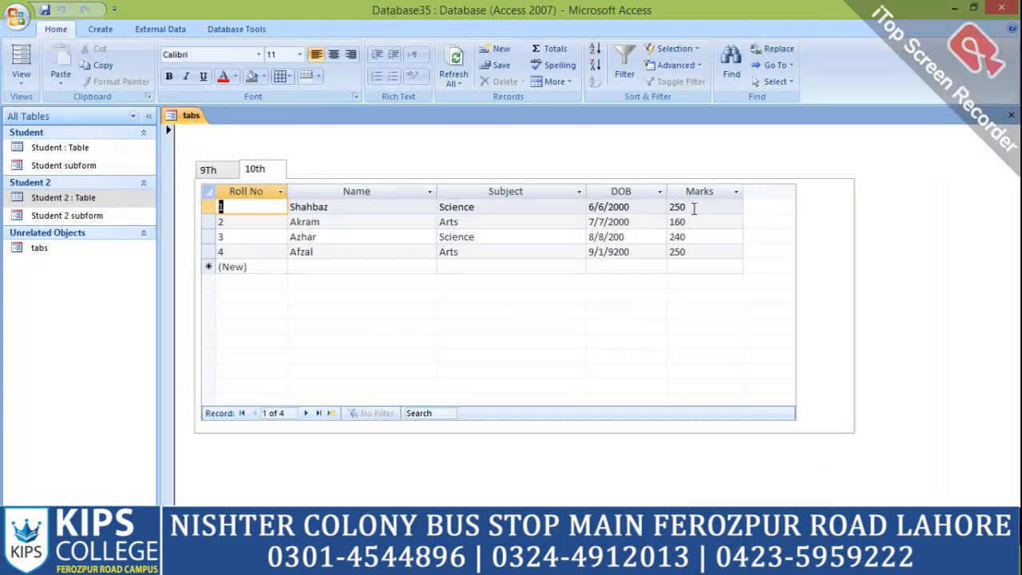
left_click(693, 208)
left_click(693, 222)
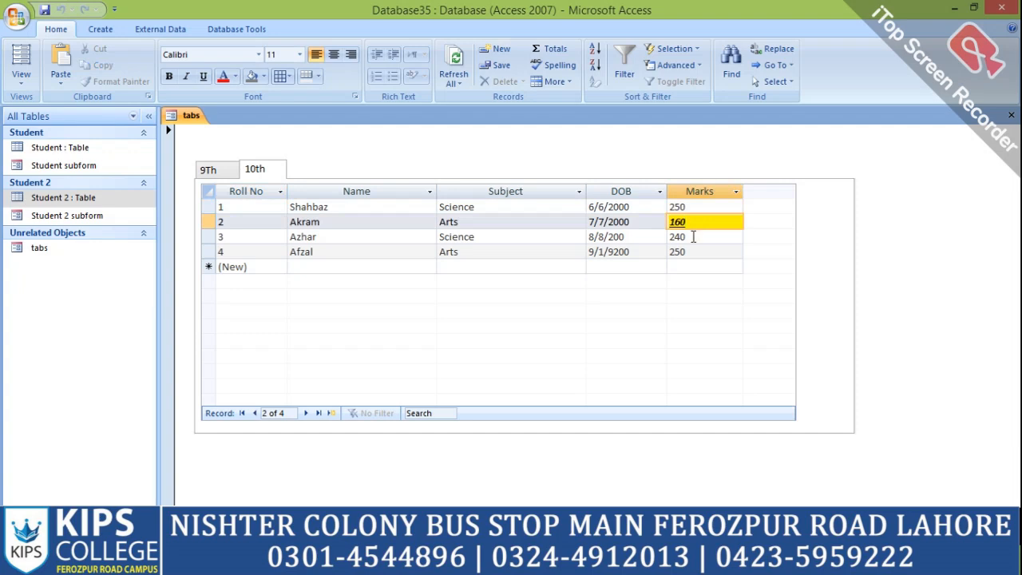
left_click(692, 236)
left_click(697, 253)
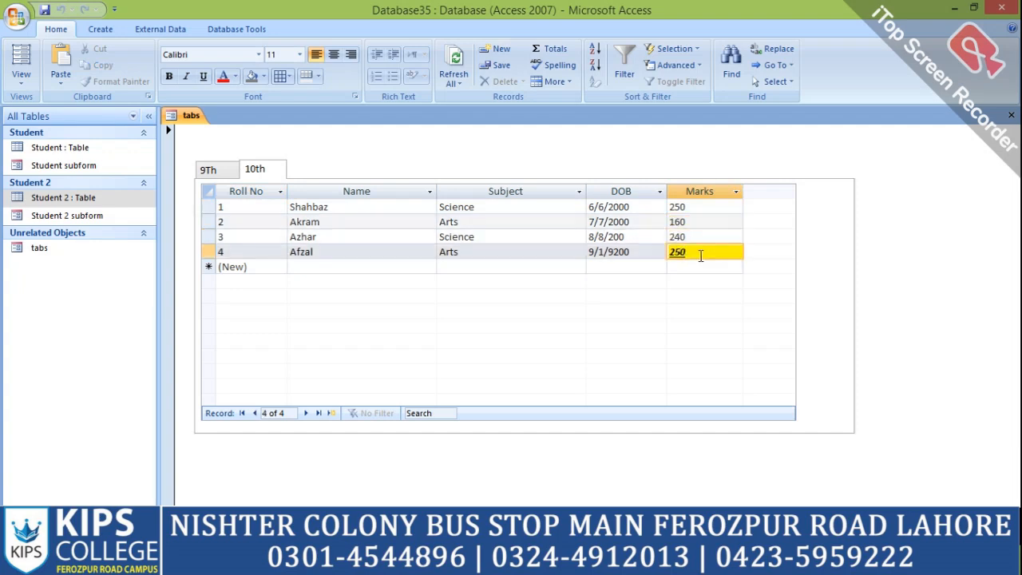
left_click(702, 210)
left_click(702, 222)
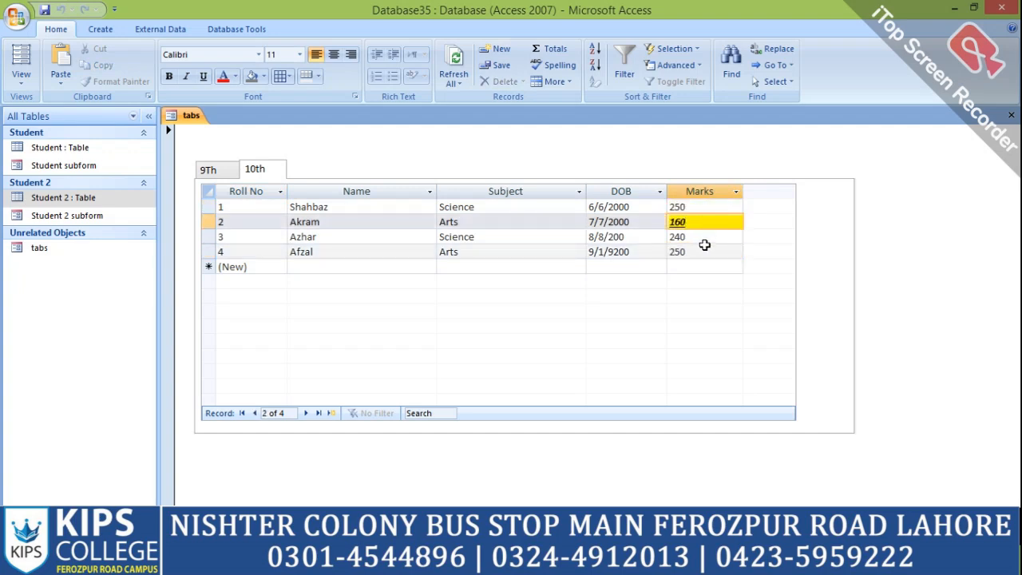
left_click(706, 238)
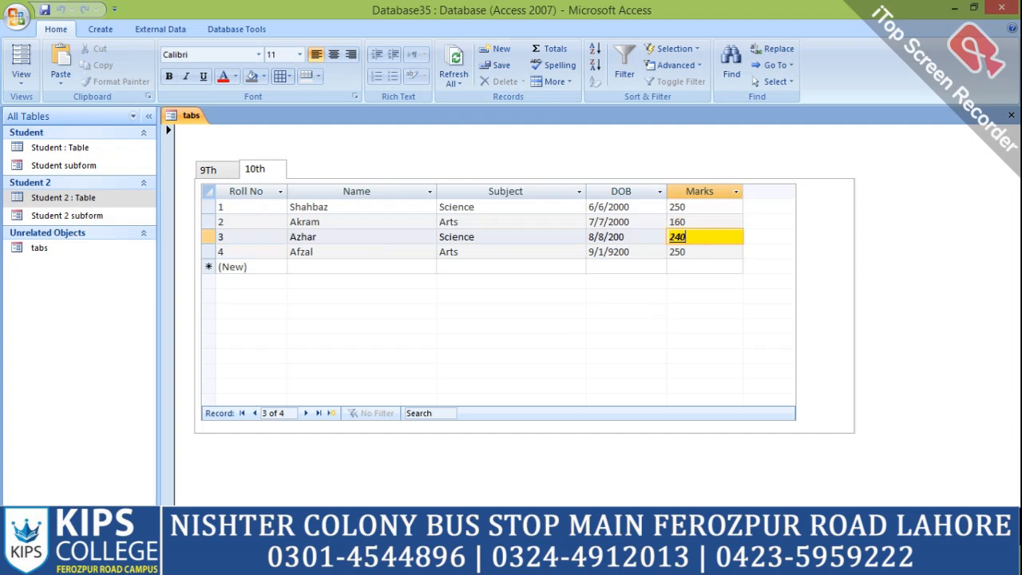
- Switch to the Word document 14112024 to read the questions and answers on tabs and conditional formatting
left_click(477, 559)
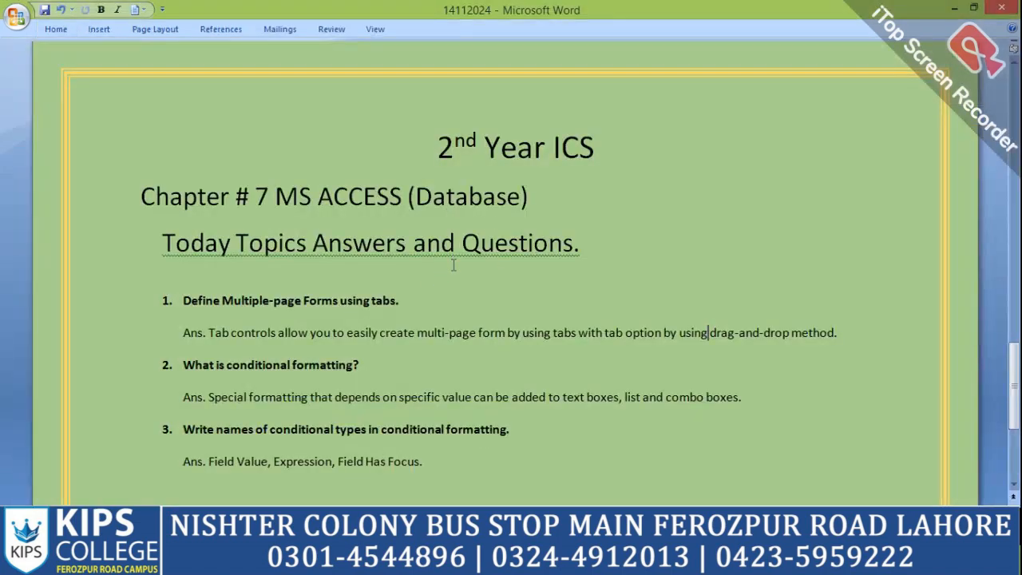